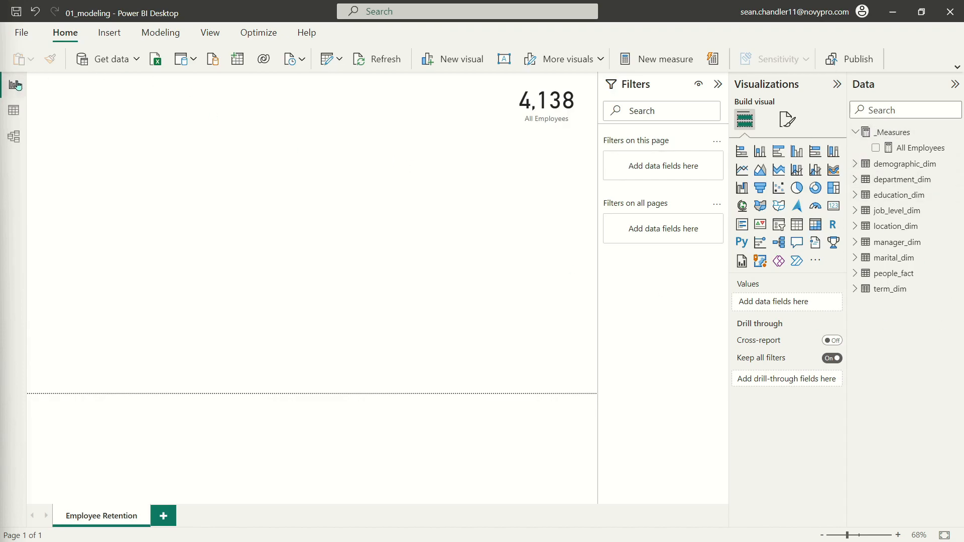
Expand the people_fact table's fields, then start adding an Excel workbook source in the Power Query Editor
click(855, 274)
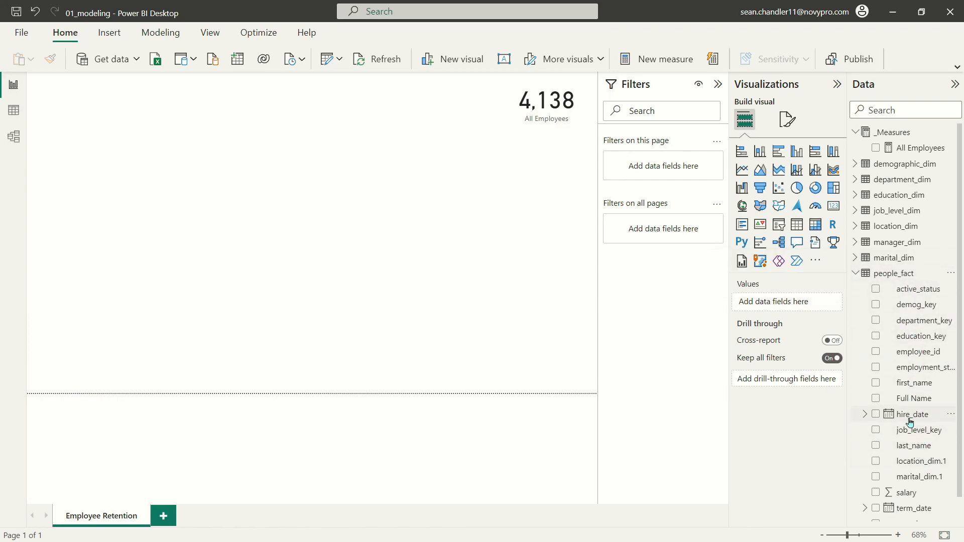
scroll(923, 427, down, 1)
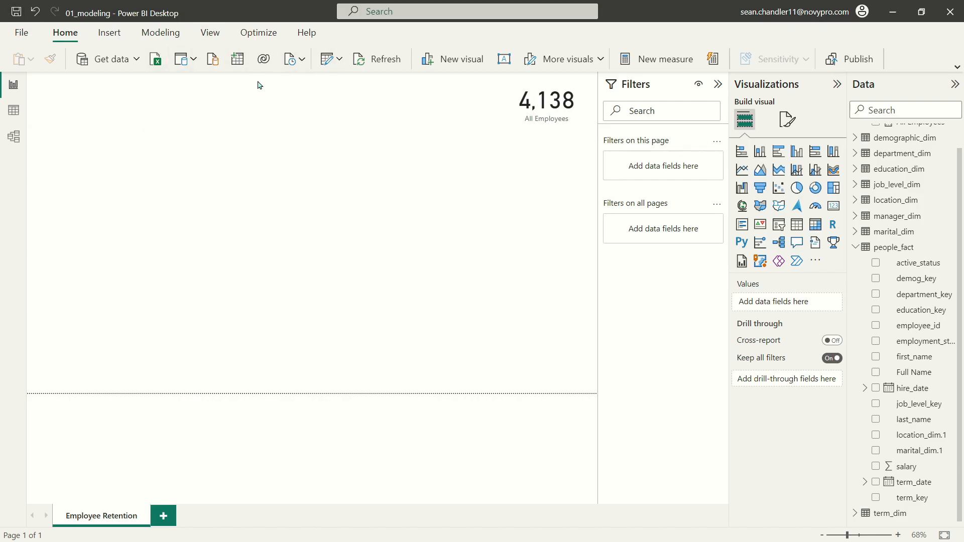
click(325, 60)
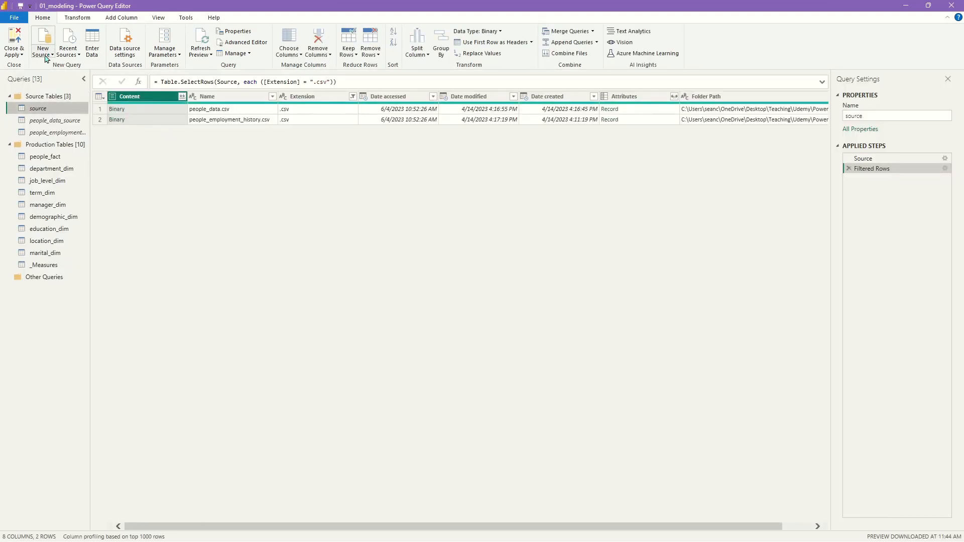
click(46, 56)
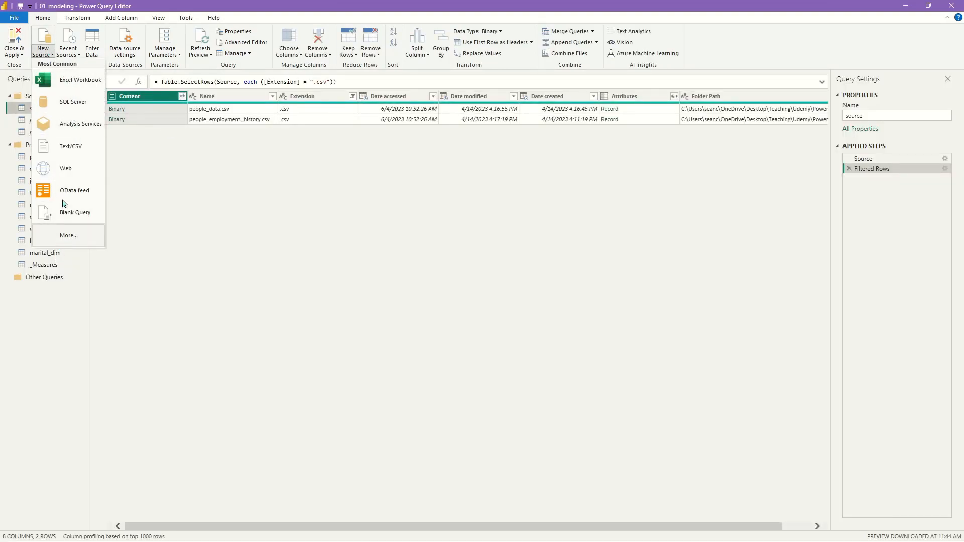
click(78, 85)
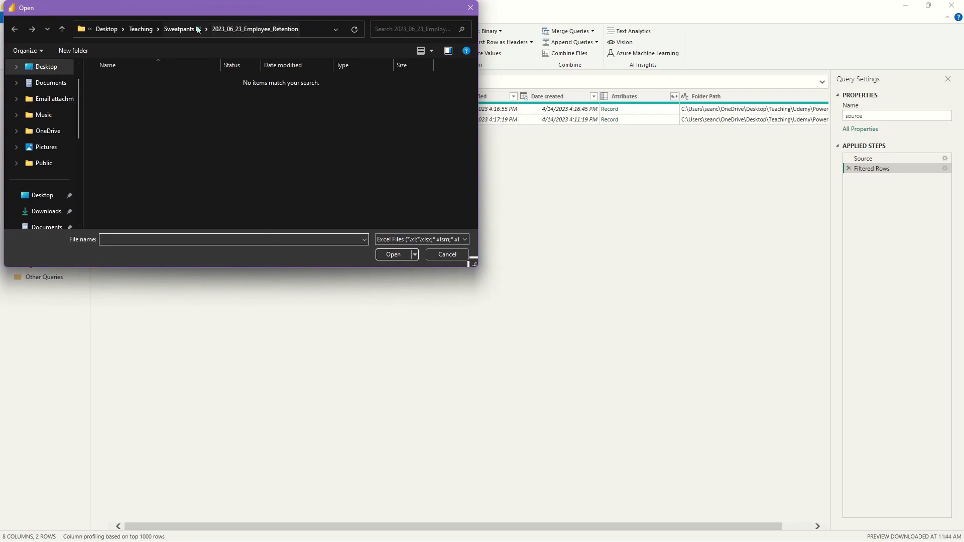
Open the Dates workbook from the Teaching > Udemy > 5 Projects > HR - People Analytics folder
click(142, 30)
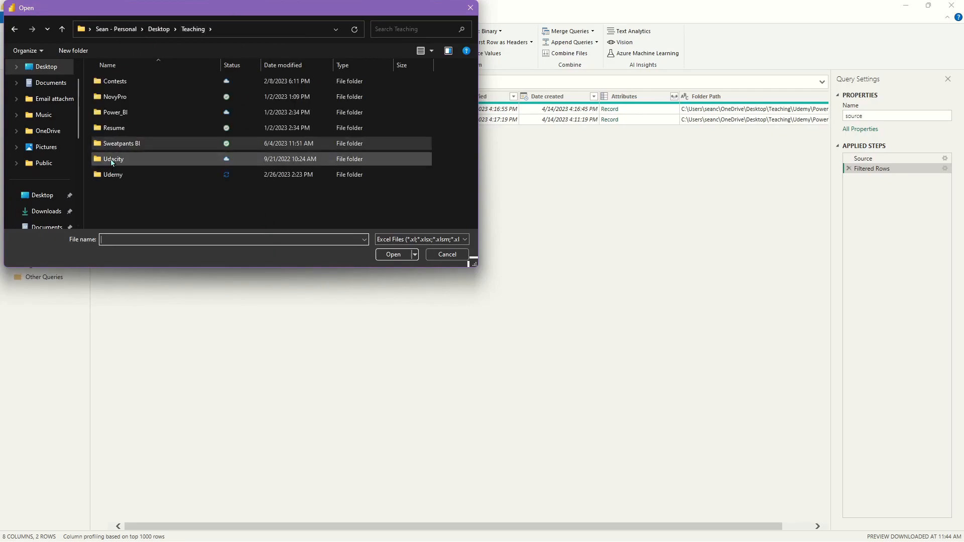
double_click(125, 174)
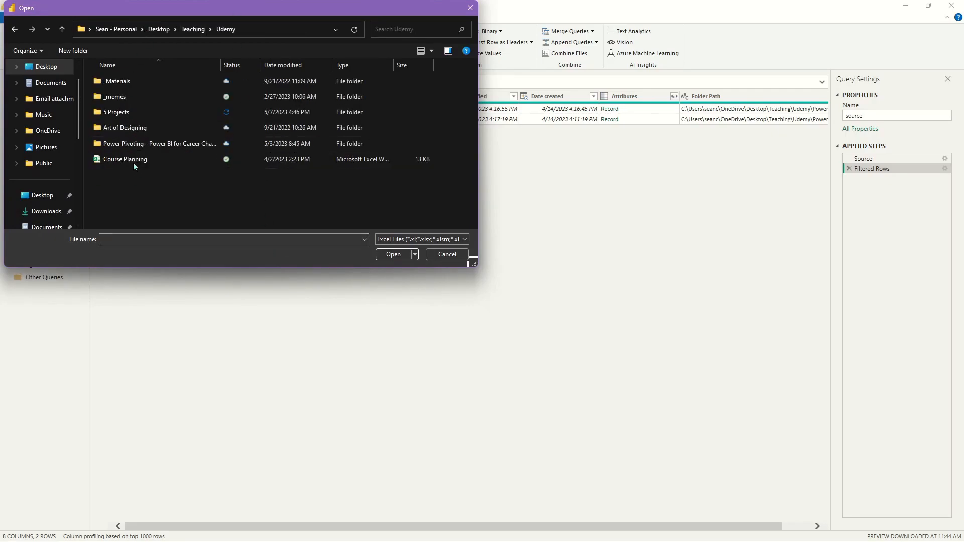
double_click(148, 112)
double_click(151, 128)
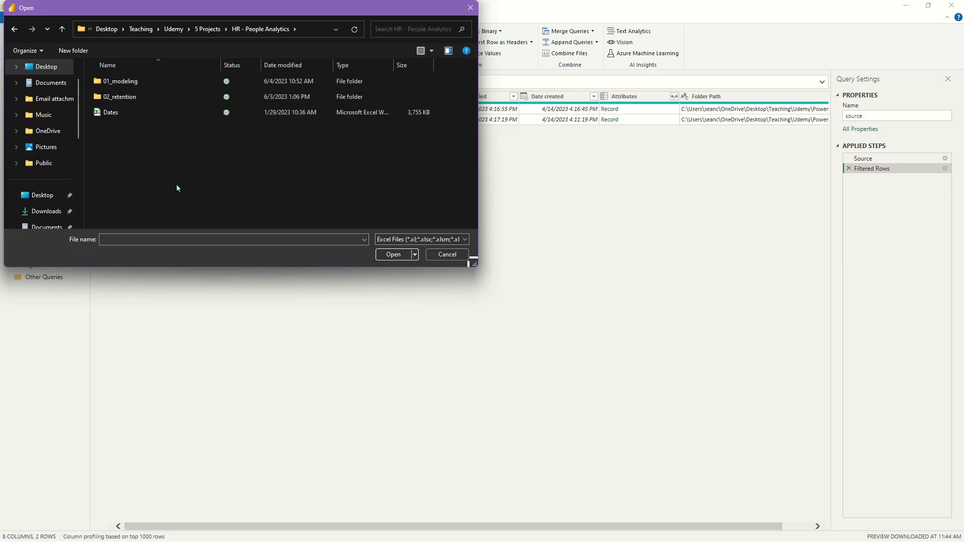
double_click(110, 113)
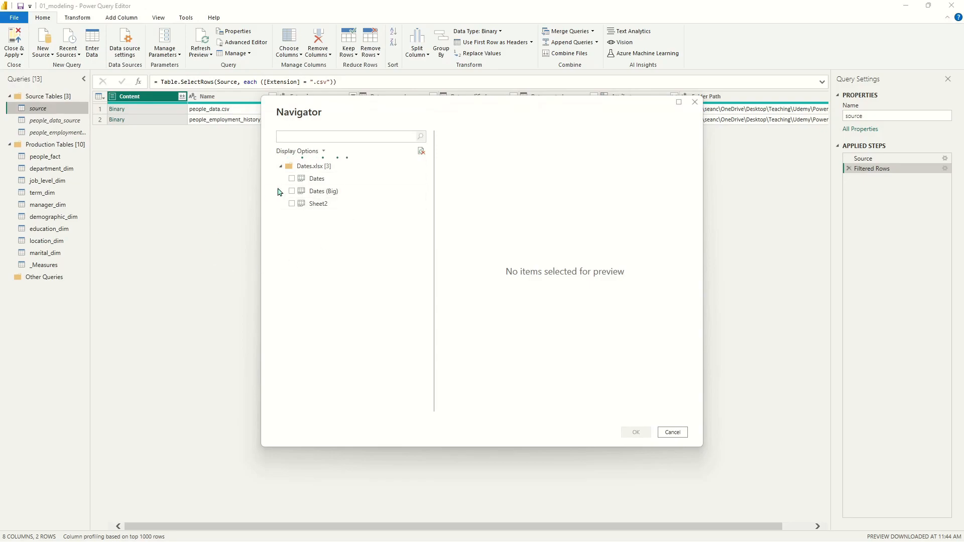
Preview the Dates (Big) sheet of the workbook and import it as a query
click(291, 192)
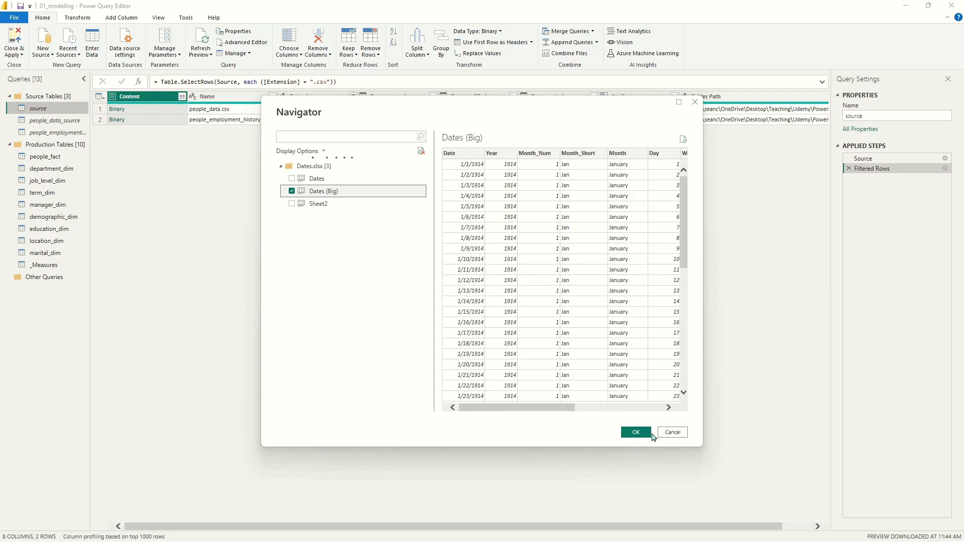
scroll(562, 252, down, 7)
scroll(562, 251, up, 7)
click(636, 432)
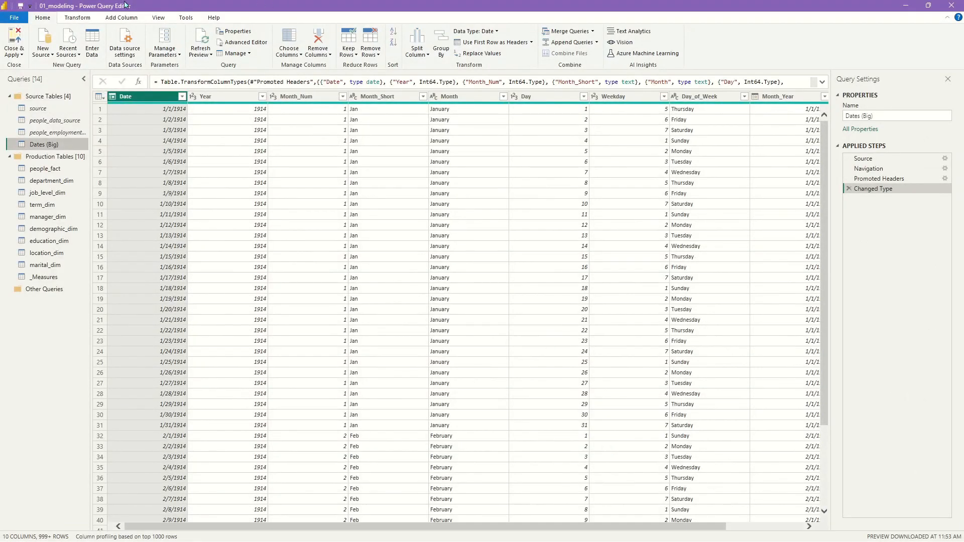
Rename the Dates (Big) query to Date and apply the query changes to the model
double_click(62, 144)
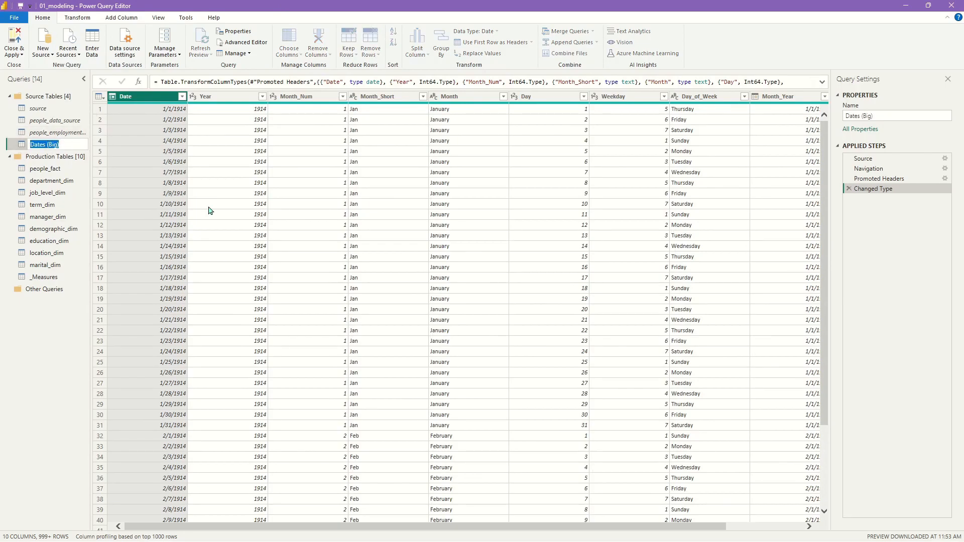
text(Date)
key(Return)
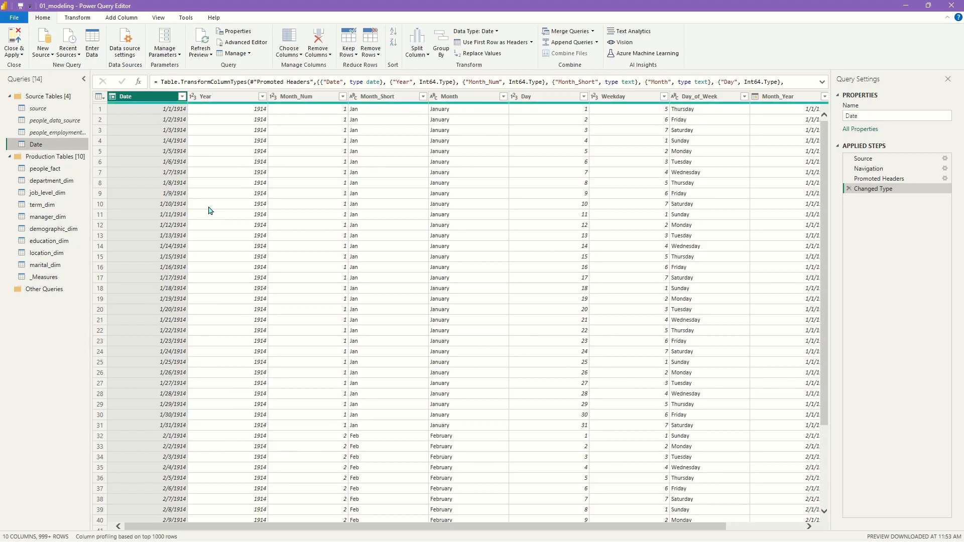
click(16, 38)
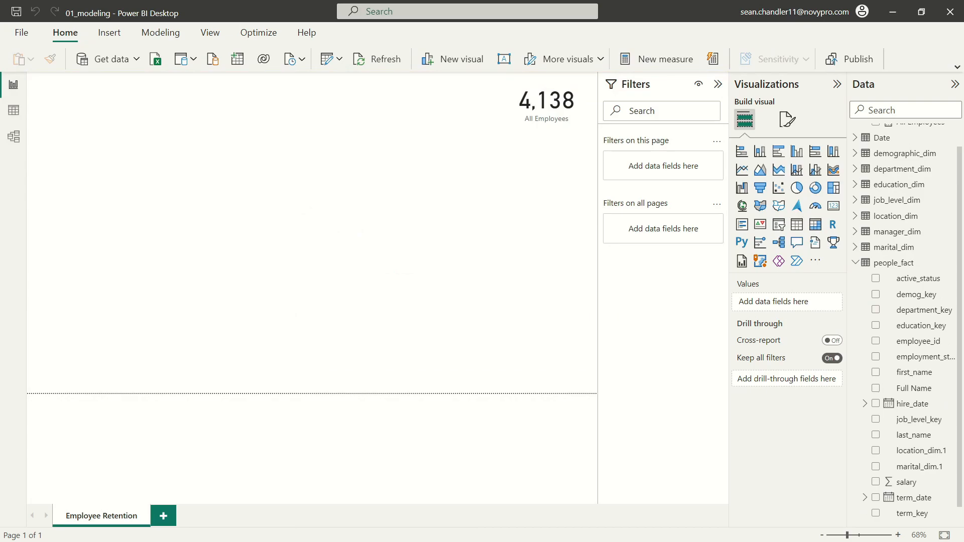
Examine the Date table's fields and the range of values in its Year column, then return to the report
scroll(918, 388, down, 1)
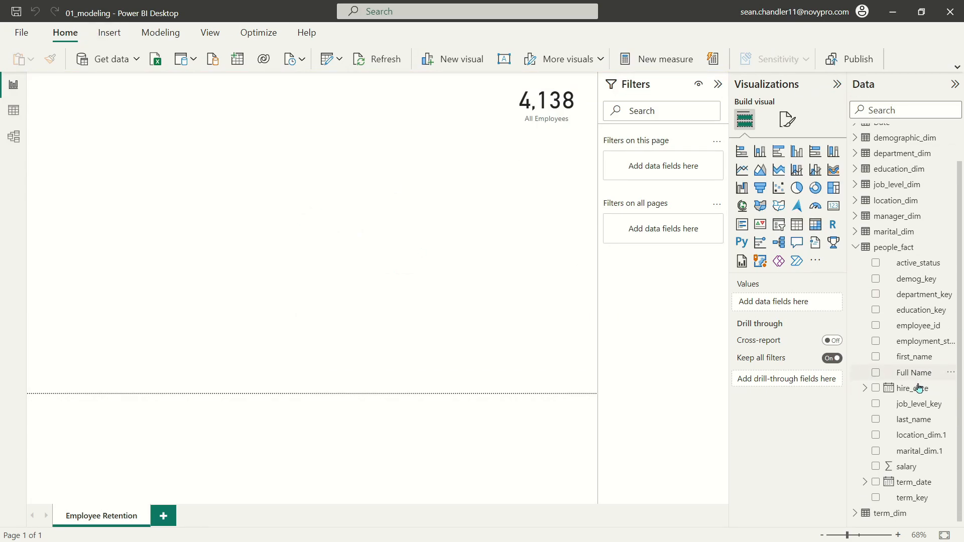
scroll(894, 301, up, 3)
click(855, 164)
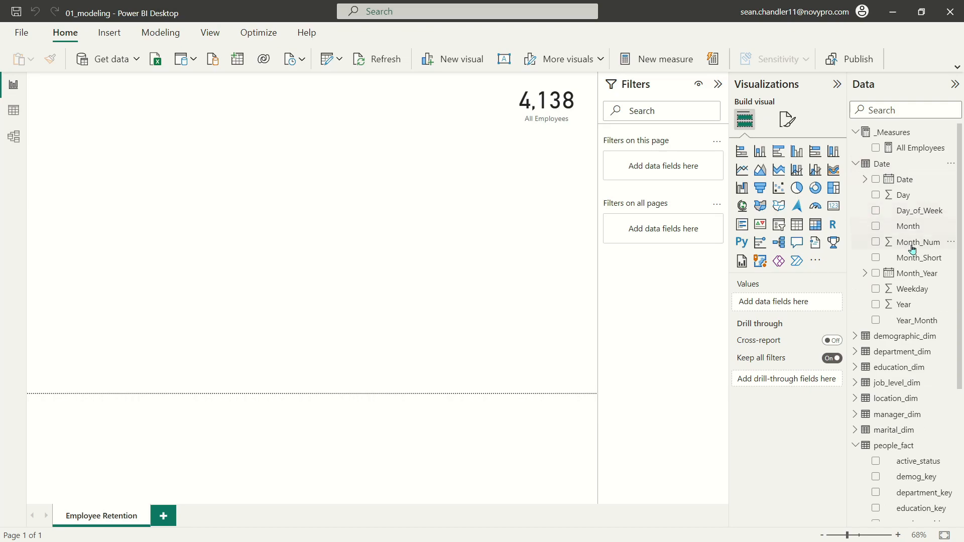
click(13, 110)
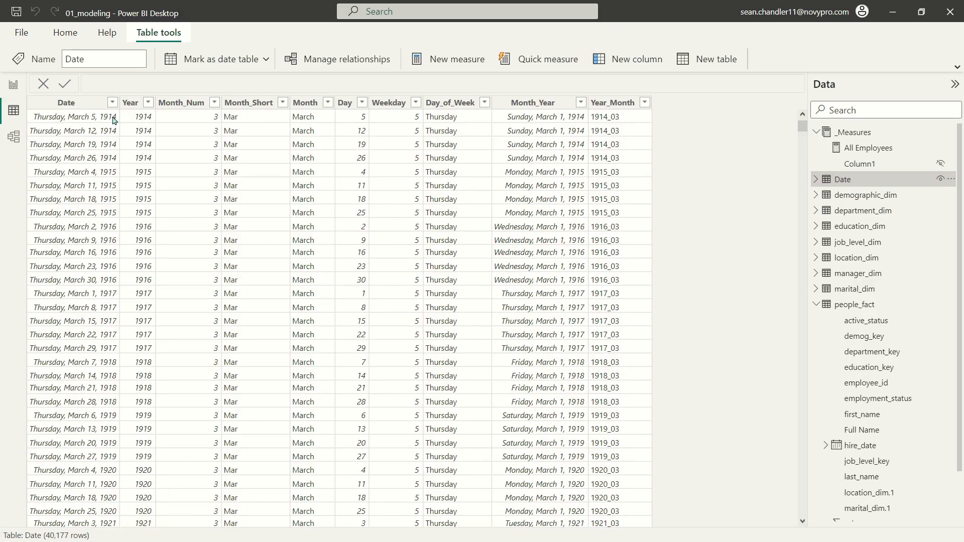
click(149, 103)
scroll(298, 356, down, 20)
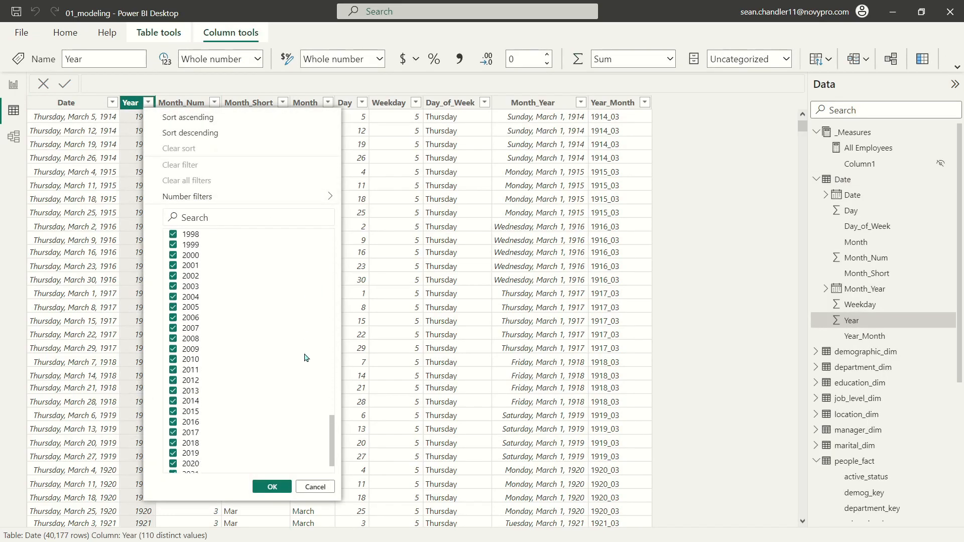
click(315, 487)
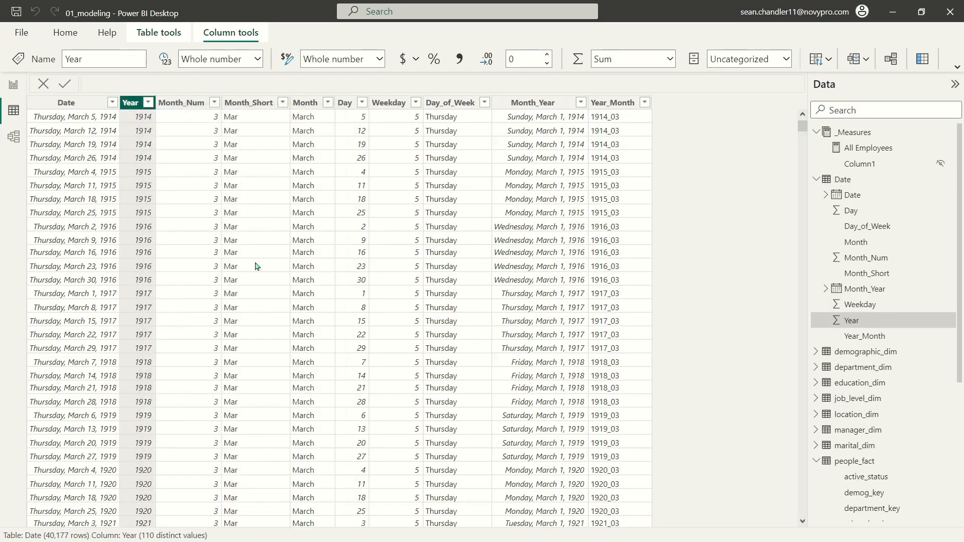
click(13, 87)
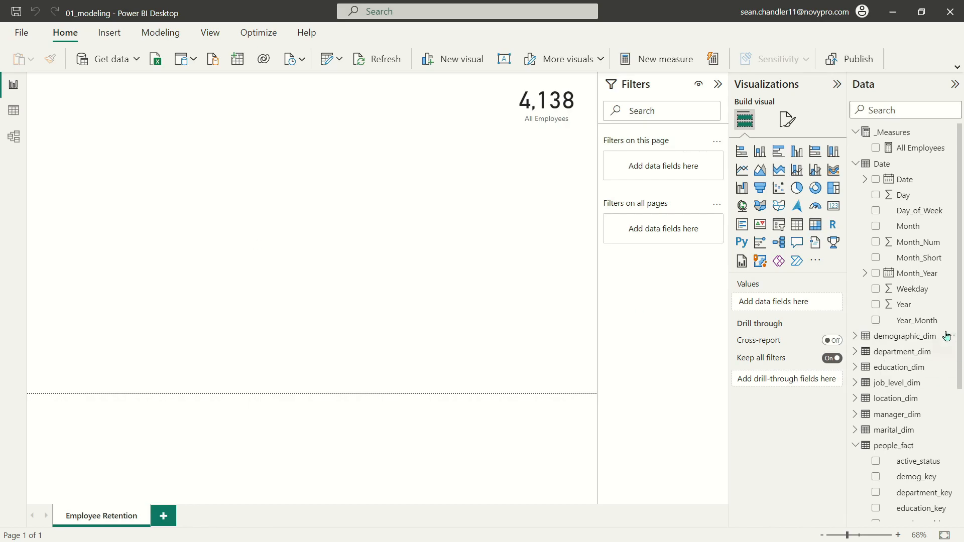
Create a calculated column Timeframe in the Date table, starting its formula with If('Date'[Date]>=FIRSTDATE(people_fact[hire_date])
right_click(906, 261)
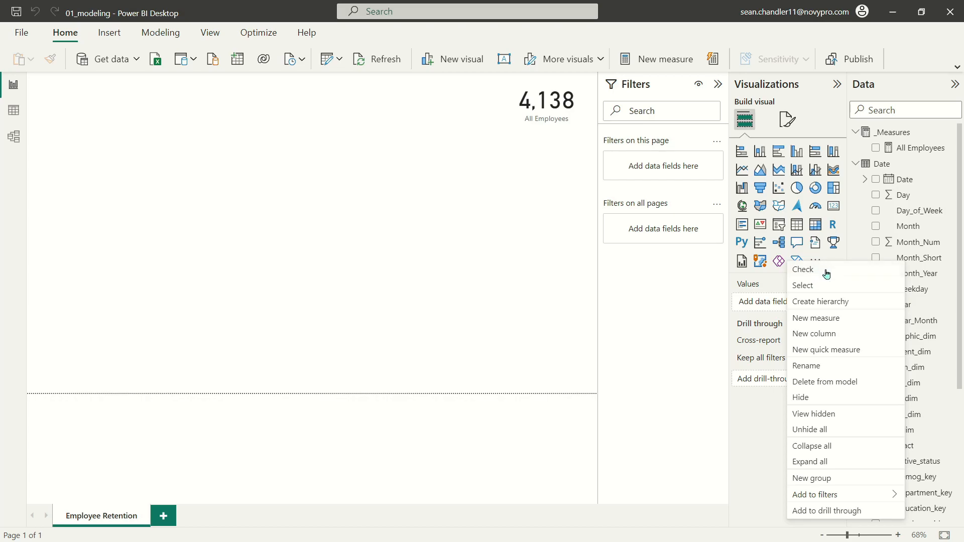
click(847, 333)
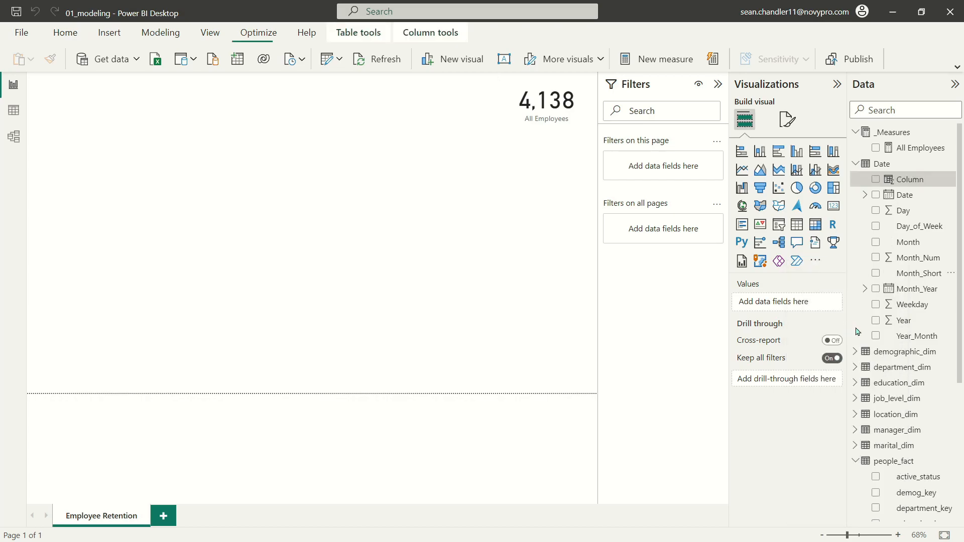
text(Timeframe )
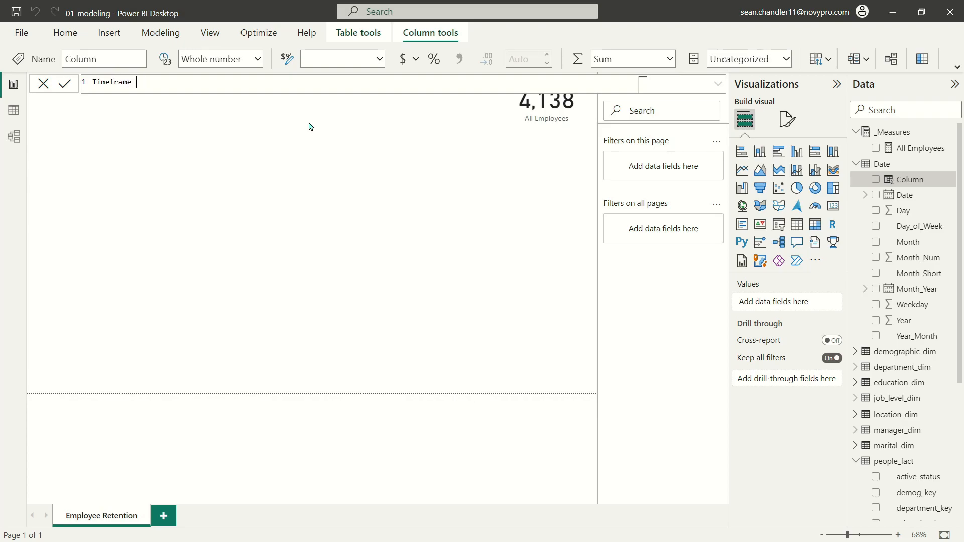
text(\ If(date)
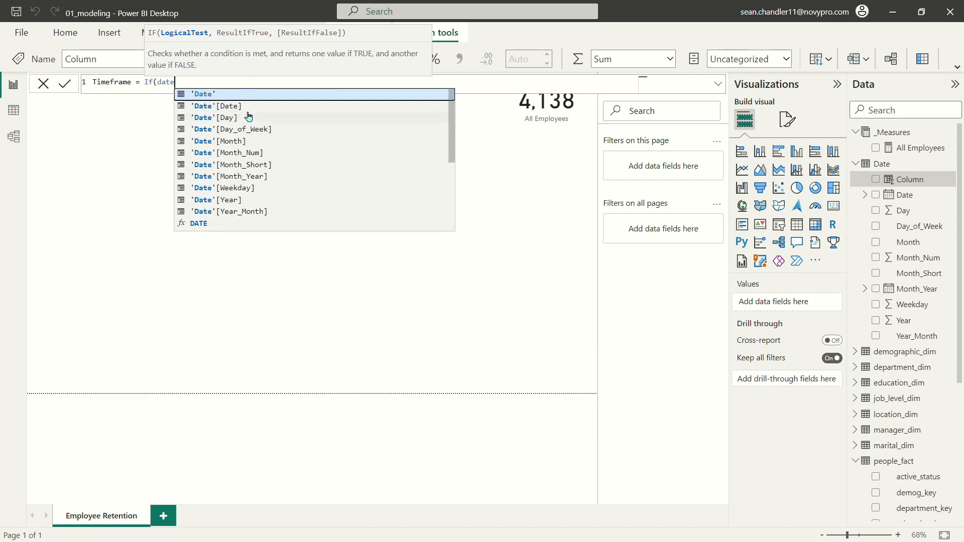
click(250, 106)
text(>)
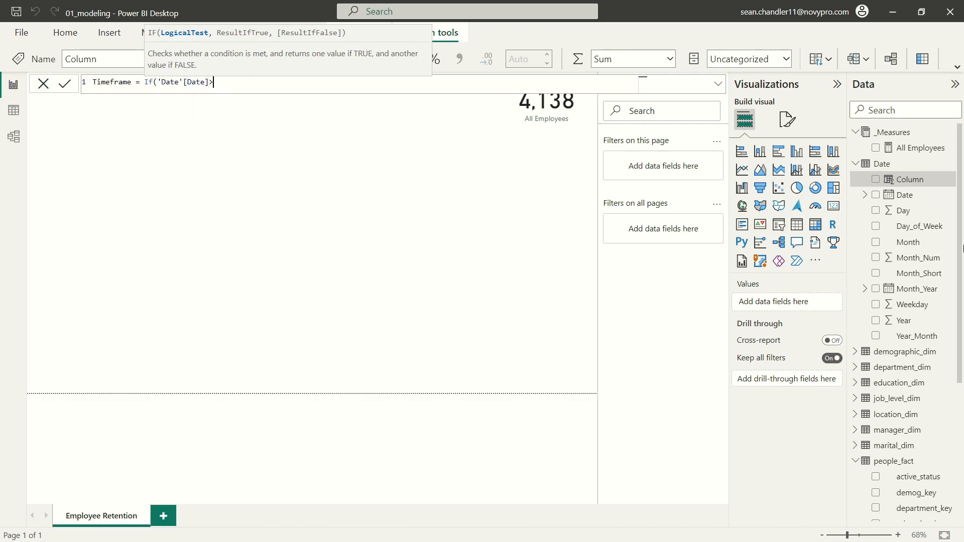
text(=FIRSTDATE()
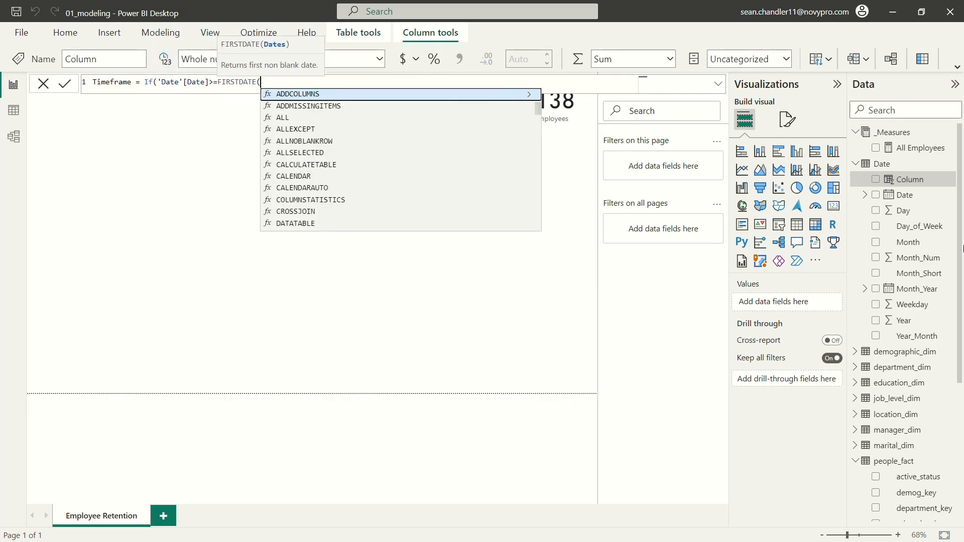
text(hire)
key(Tab)
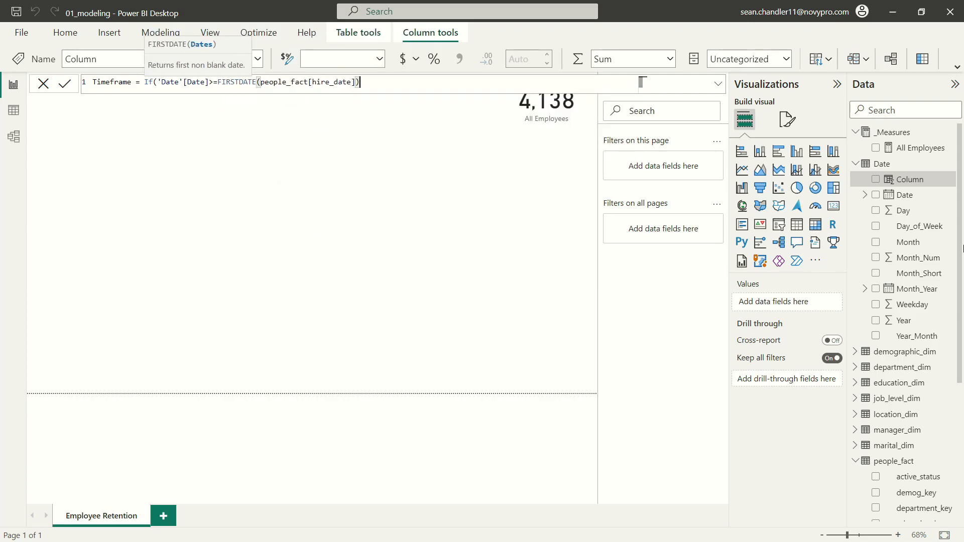
text())
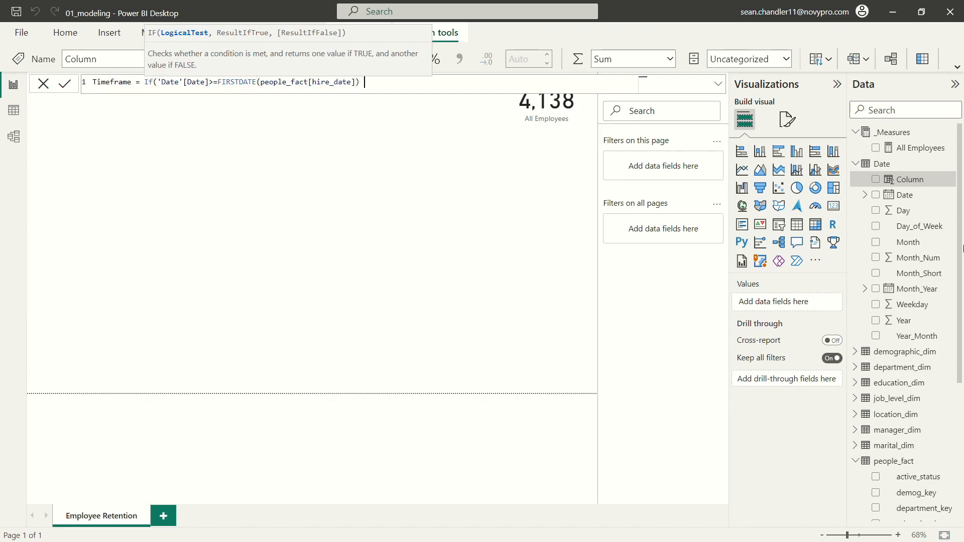
Complete the Timeframe formula with && 'Date'[Date]<=TODAY(),1,0) and commit the column
text( &&)
text(d)
key(BackSpace)
text(Date)
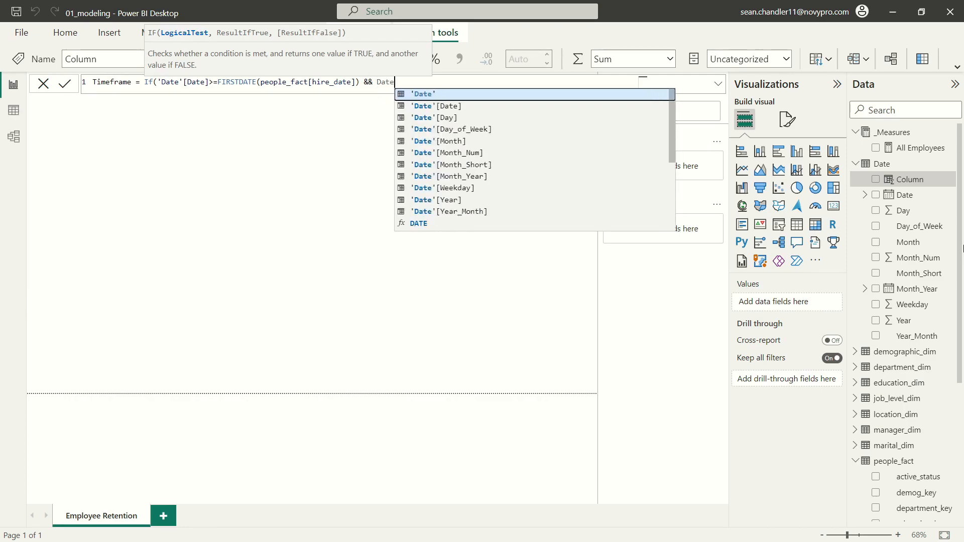
key(Down)
key(Tab)
text(<)
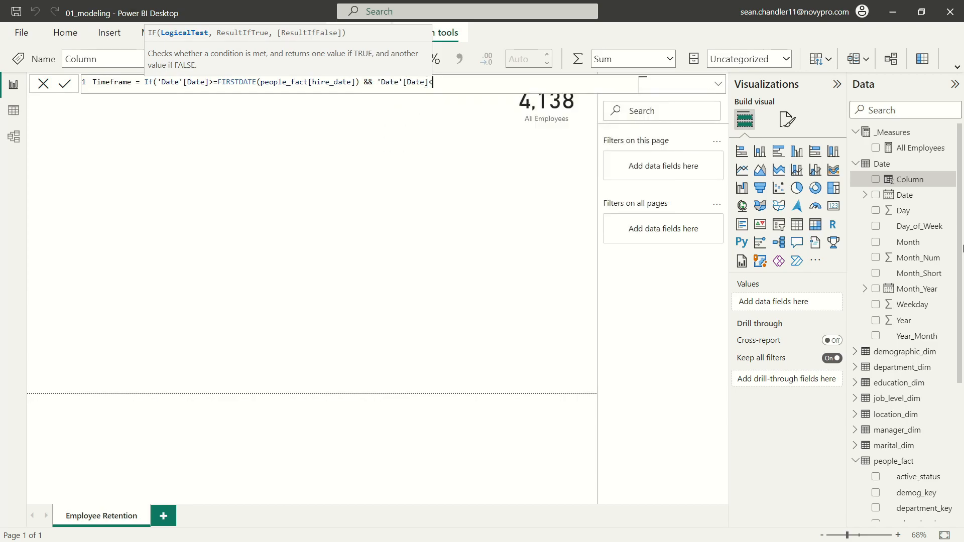
text(=today)
key(Tab)
text(),)
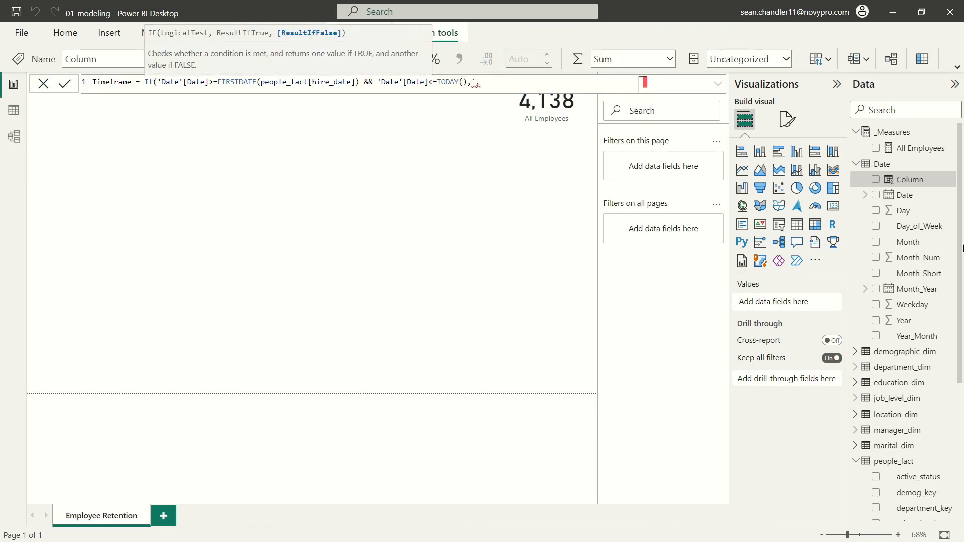
text(1,0))
key(Return)
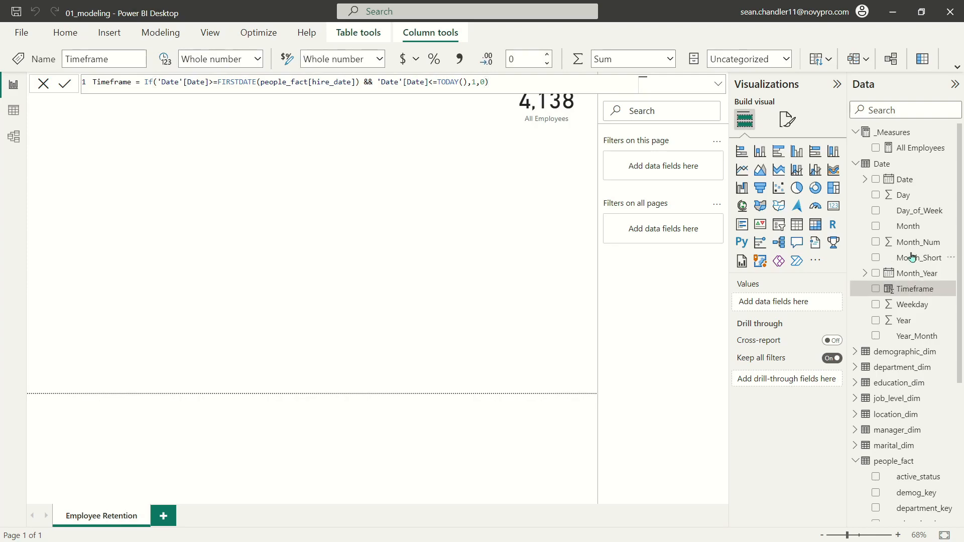
Add Timeframe as a filter on this page and place the Date table's Year field on the canvas as a new visual
drag(923, 288, 665, 166)
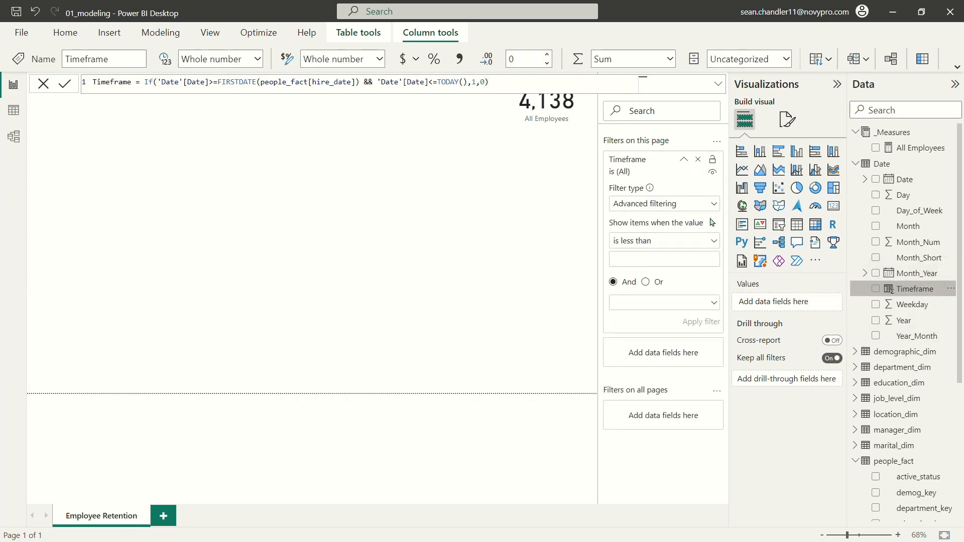
drag(904, 320, 38, 207)
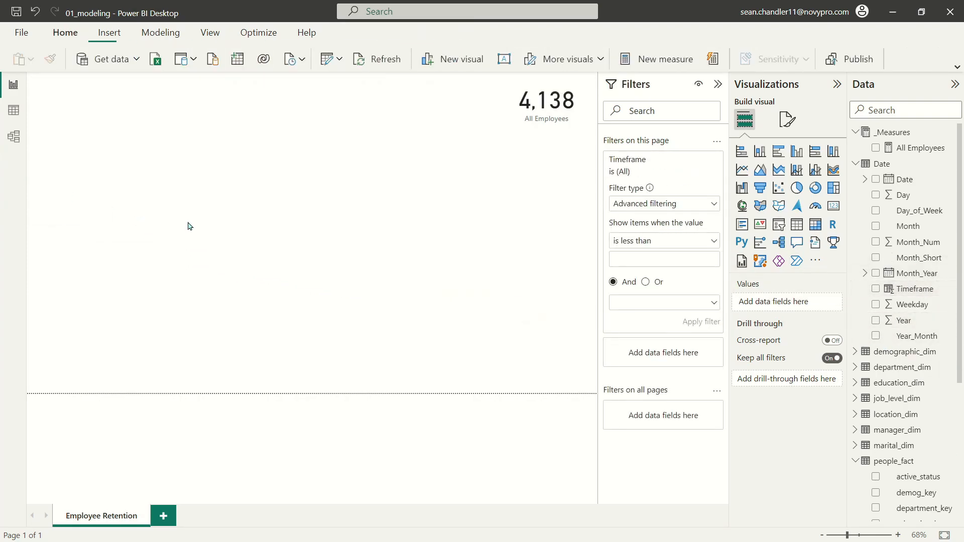
drag(916, 320, 241, 207)
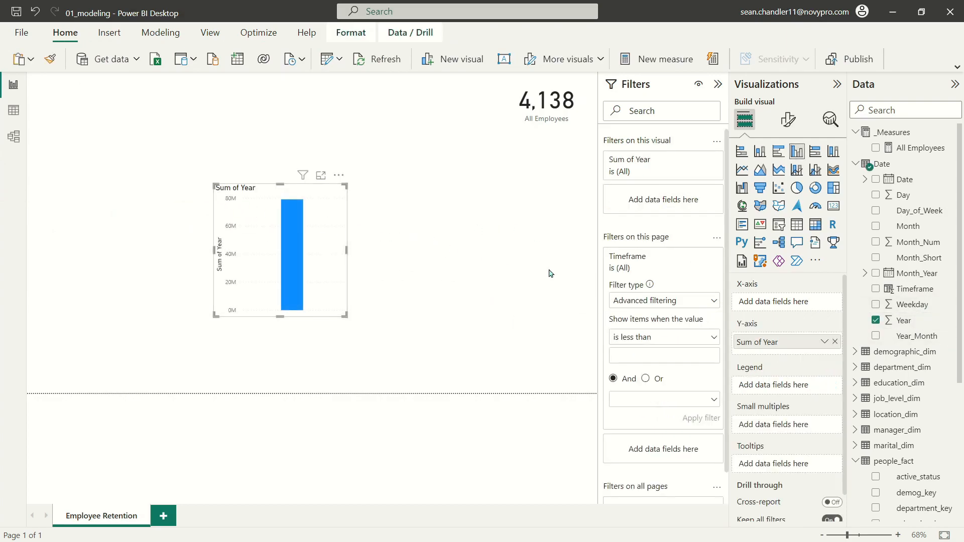
Convert the Year visual to a table of unsummarized years and enlarge it to the page's upper-left corner and lower edge
click(797, 225)
click(825, 302)
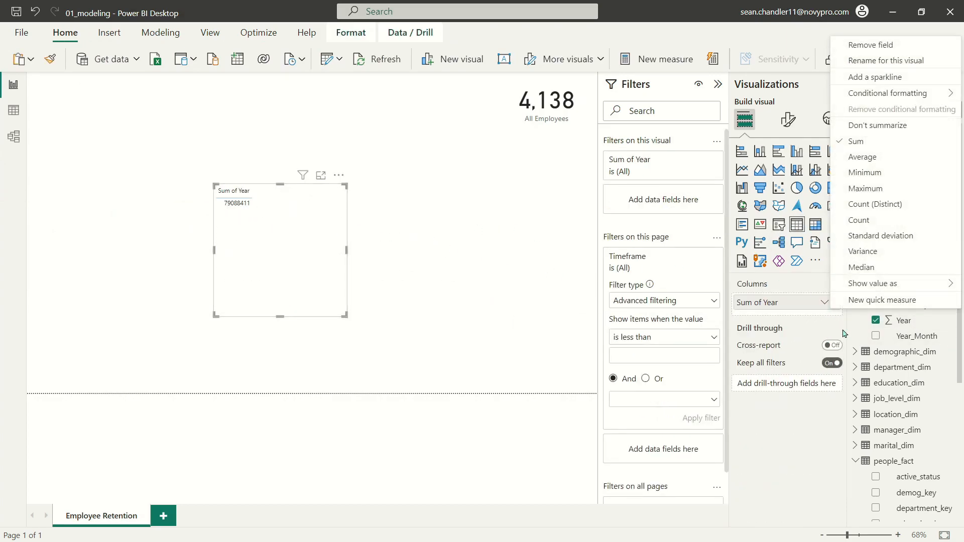
click(854, 127)
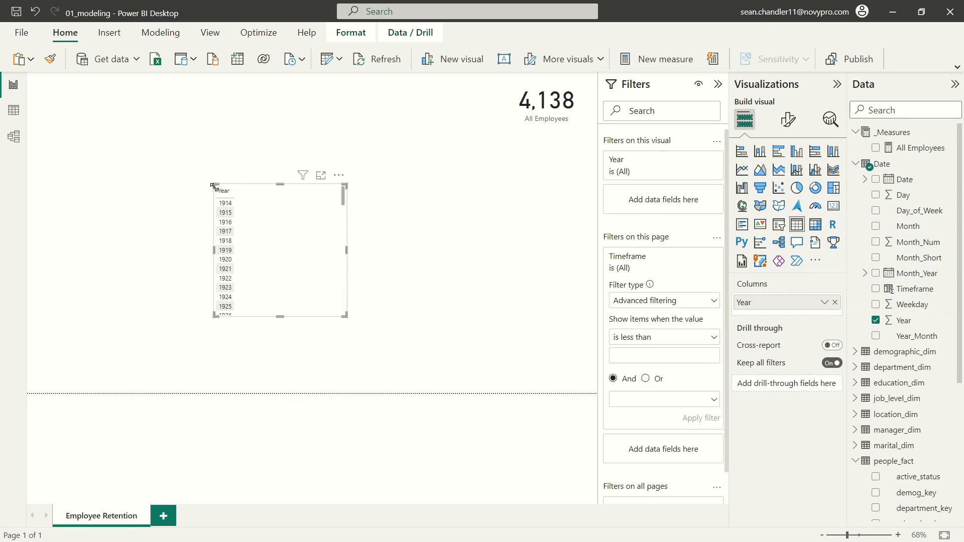
drag(215, 185, 28, 73)
drag(182, 317, 185, 393)
click(562, 210)
Remove the Timeframe filter from this page and add Timeframe as a filter on all pages instead
mouse_move(910, 291)
mouse_down()
mouse_move(781, 264)
mouse_move(902, 288)
mouse_up()
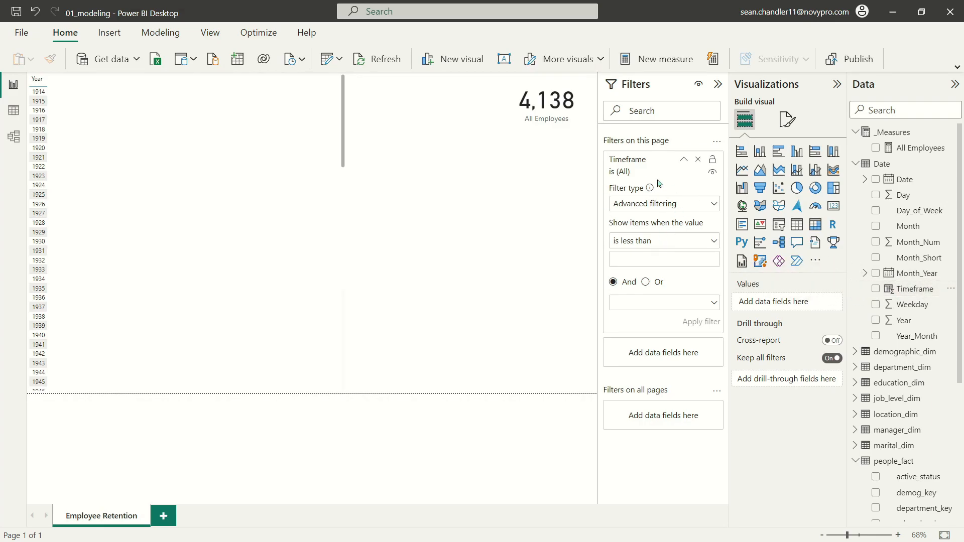
click(698, 159)
drag(915, 289, 668, 230)
Set the all-pages Timeframe filter to show items when the value is 1 and apply it
click(644, 309)
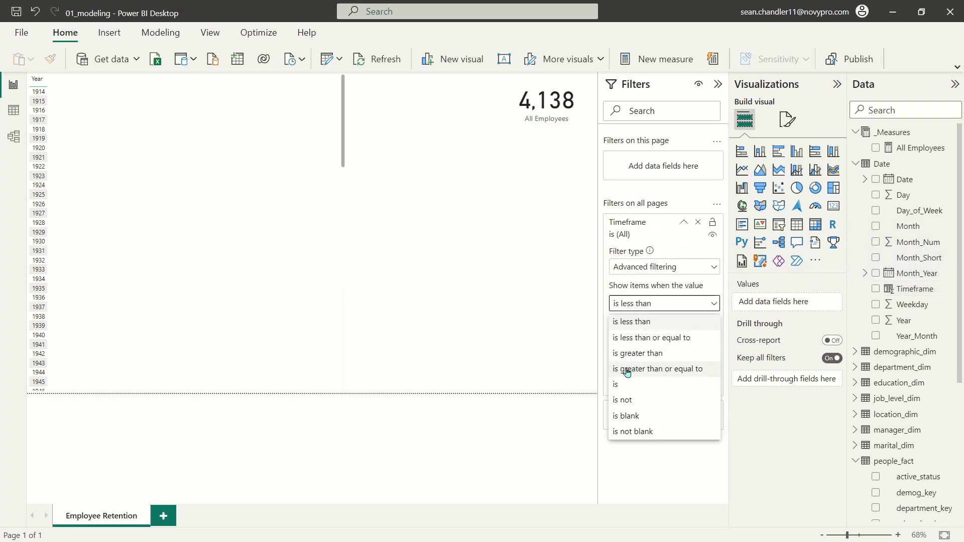
click(619, 391)
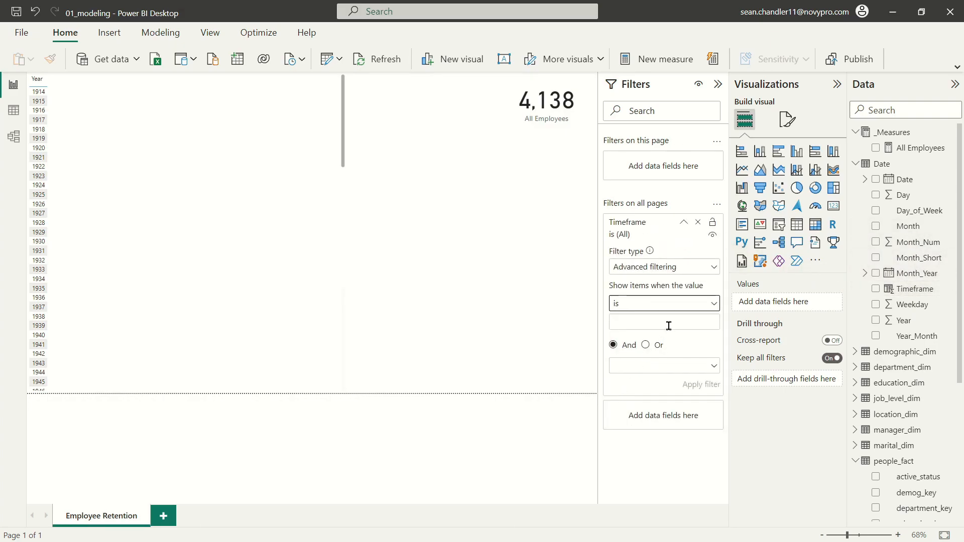
click(910, 289)
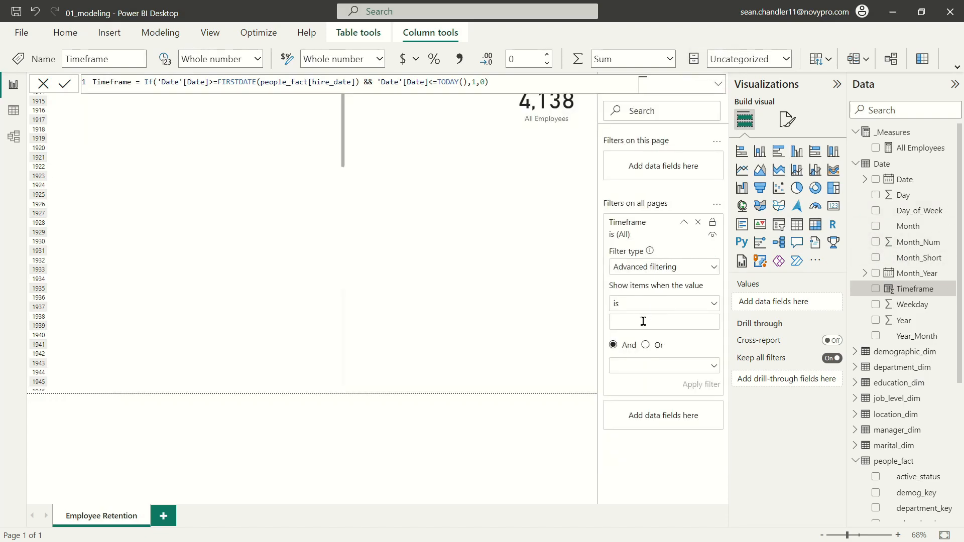
text(1)
click(708, 384)
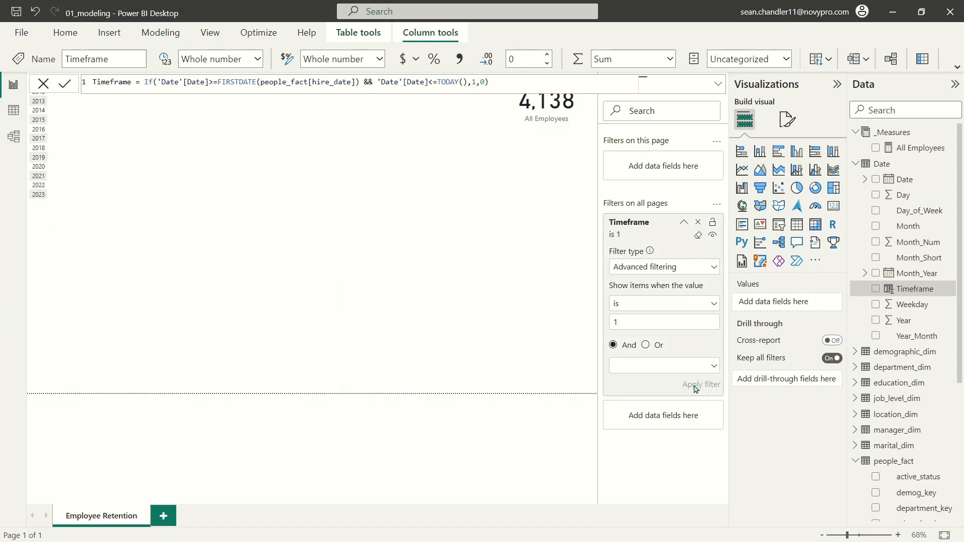
Lock and hide the all-pages Timeframe filter, and collapse its card
click(97, 156)
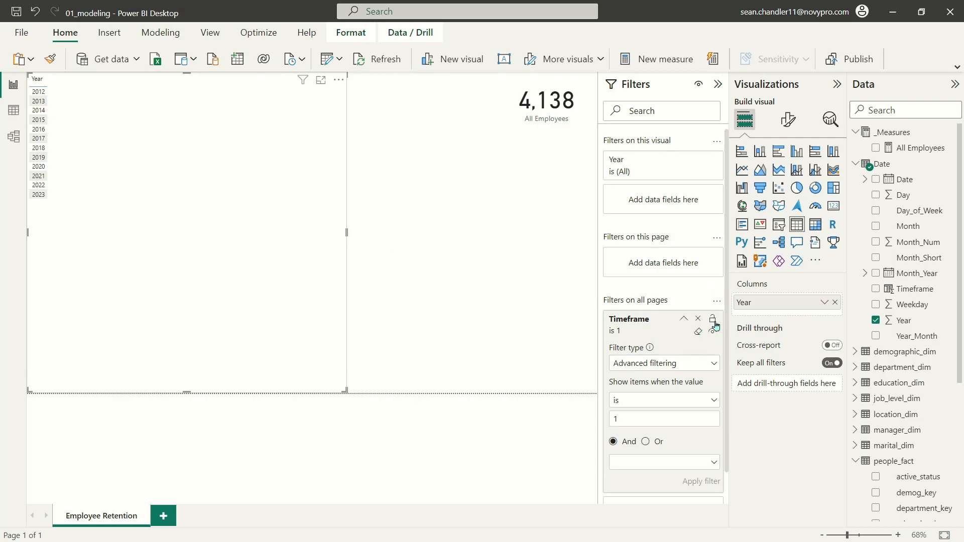
click(713, 333)
click(684, 320)
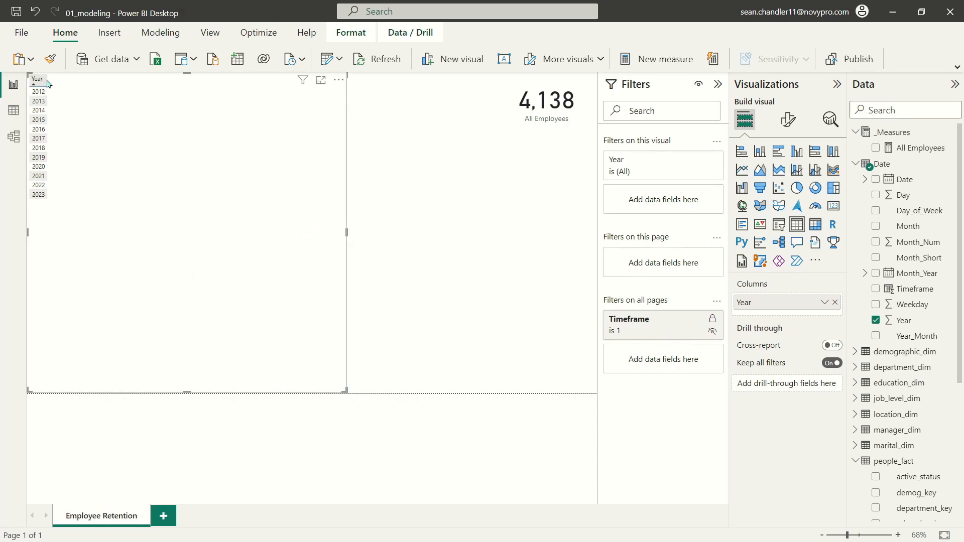
Shorten the Year table to about half the page height and set its values' font size to 14
drag(186, 392, 191, 239)
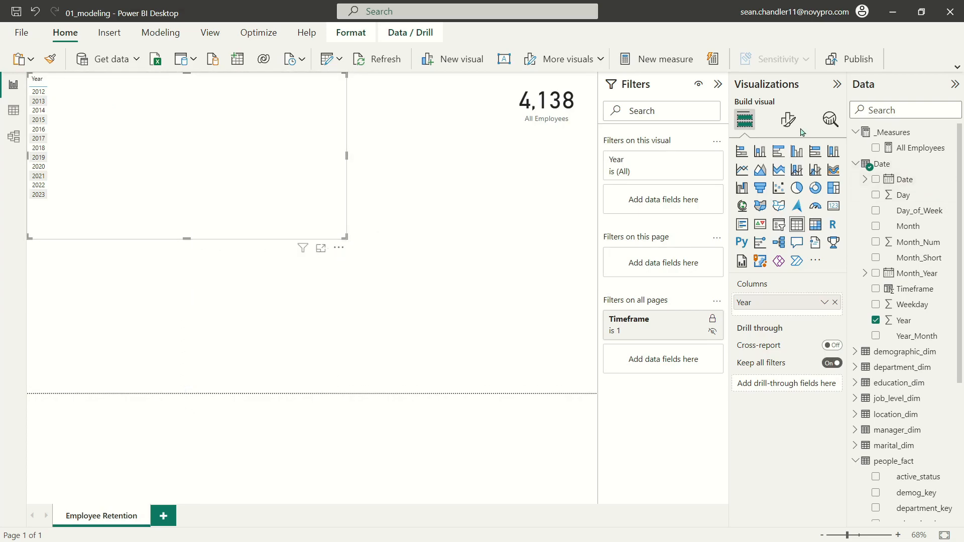
click(788, 120)
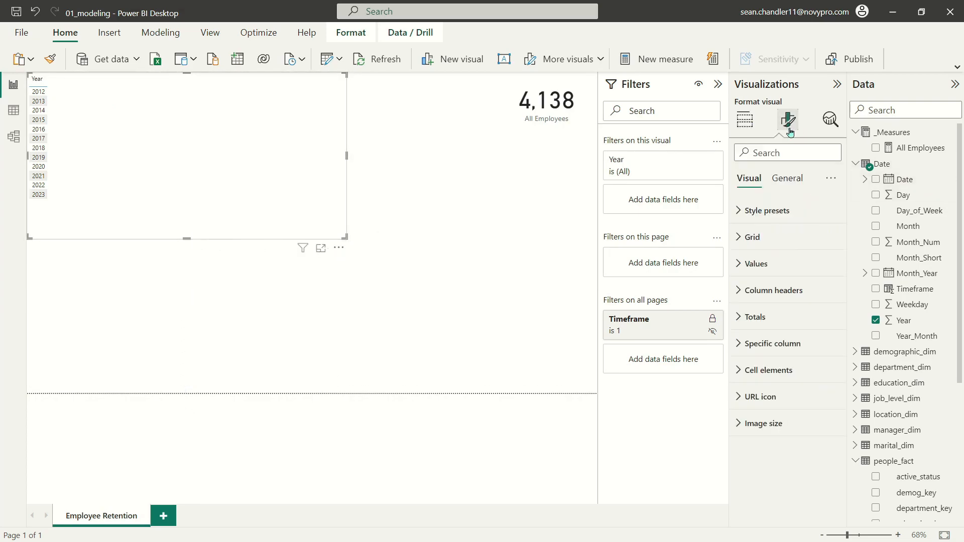
click(756, 266)
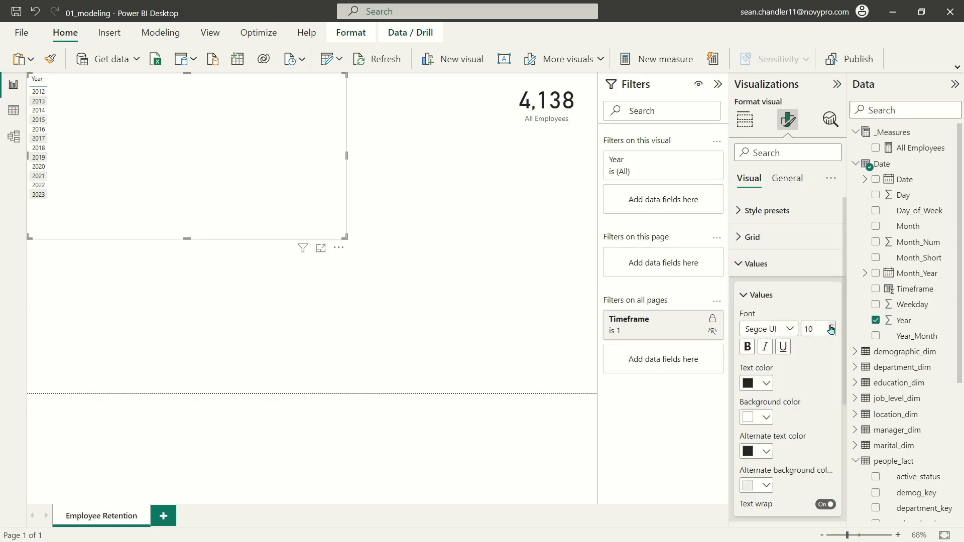
triple_click(831, 326)
click(829, 327)
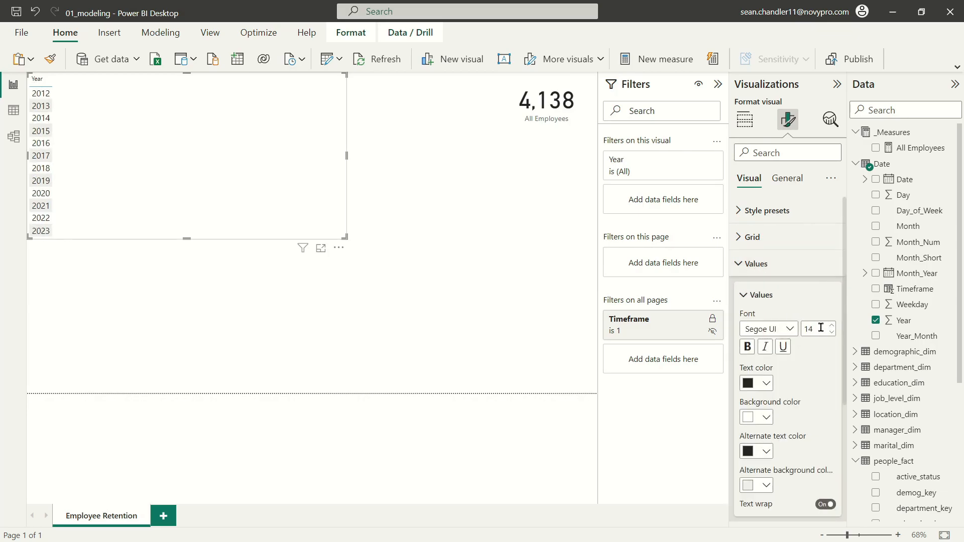
mouse_move(182, 240)
mouse_down()
mouse_move(182, 299)
mouse_move(182, 240)
mouse_up()
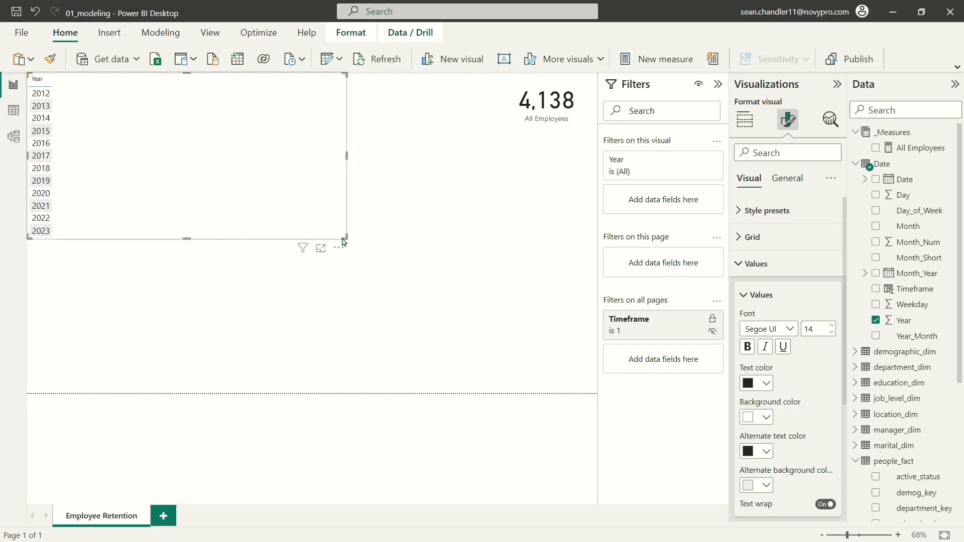
Increase the font size of the Year table's column headers beyond 12
click(758, 264)
click(765, 290)
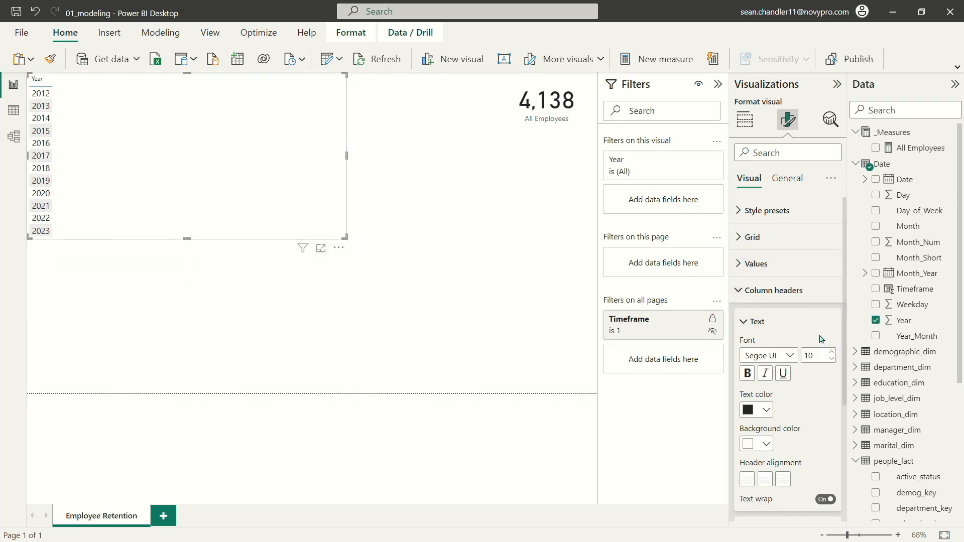
click(835, 353)
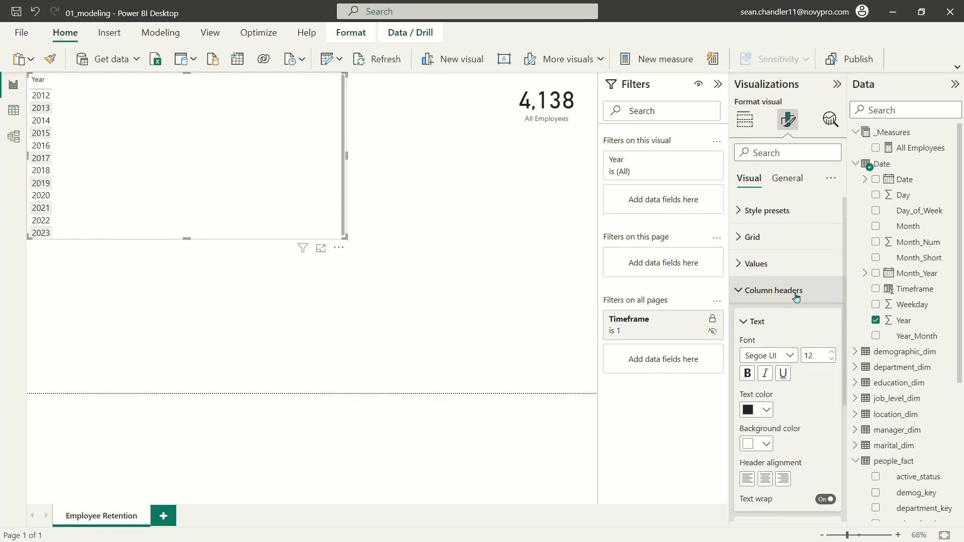
click(752, 291)
click(752, 292)
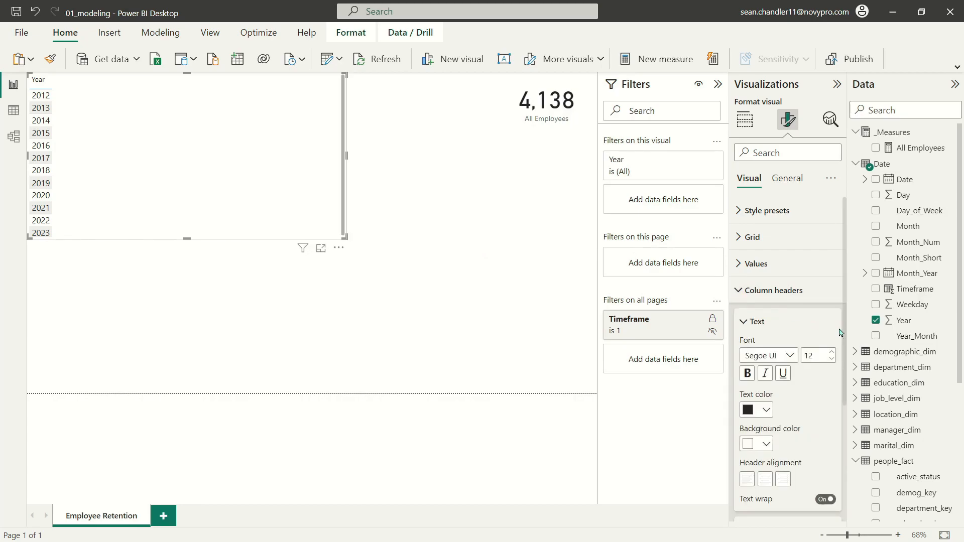
click(830, 352)
click(753, 290)
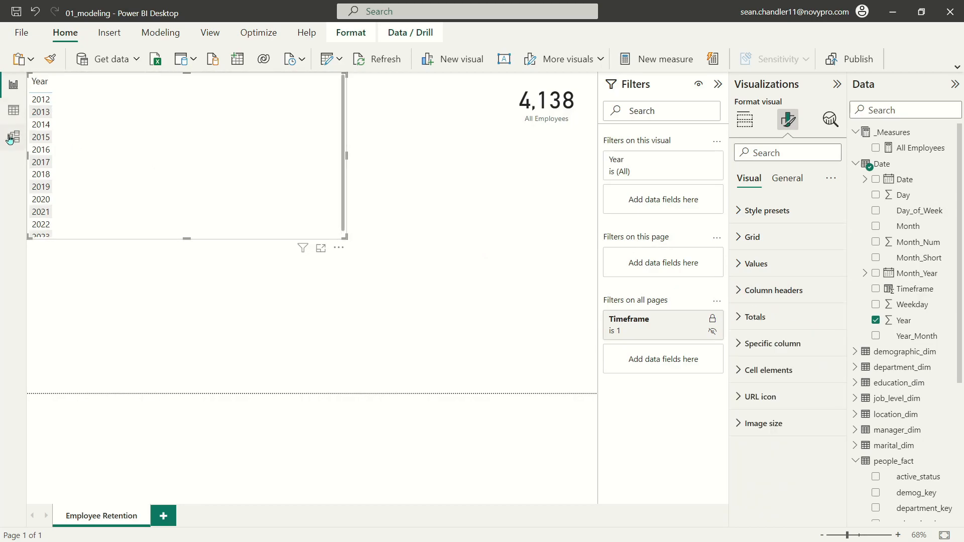
Add the Date table to the Employee Data Layout diagram without relating it to other tables, and return to the report
click(9, 139)
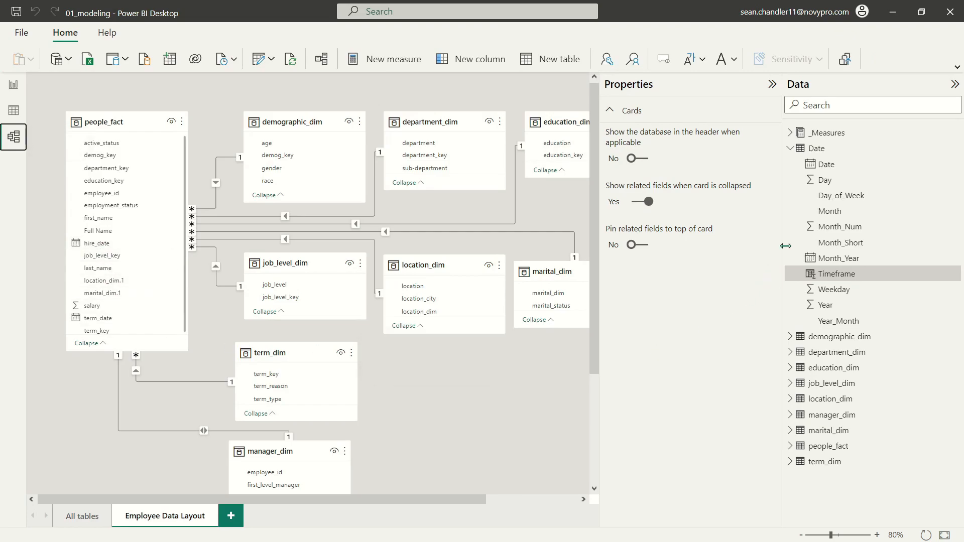
drag(812, 154, 527, 402)
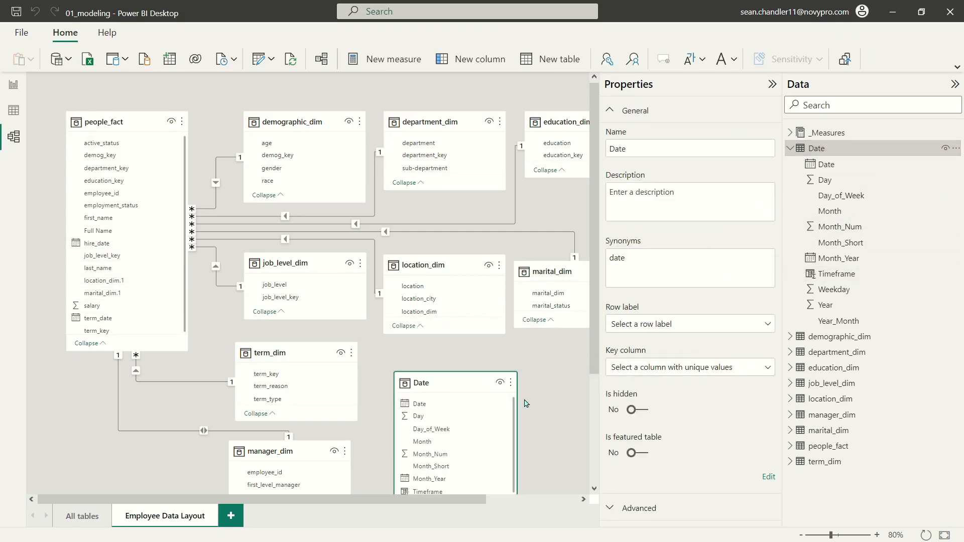
scroll(537, 401, down, 1)
scroll(537, 402, down, 2)
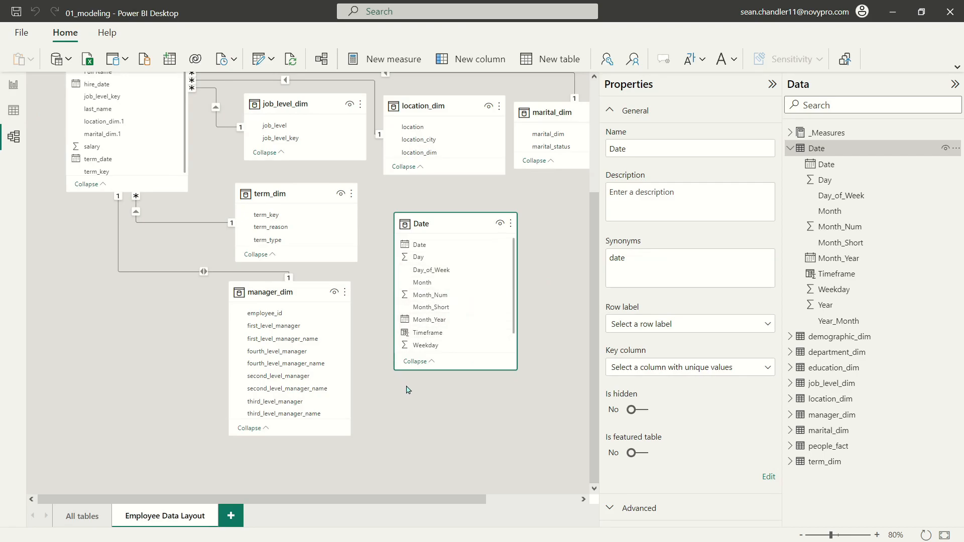
click(15, 85)
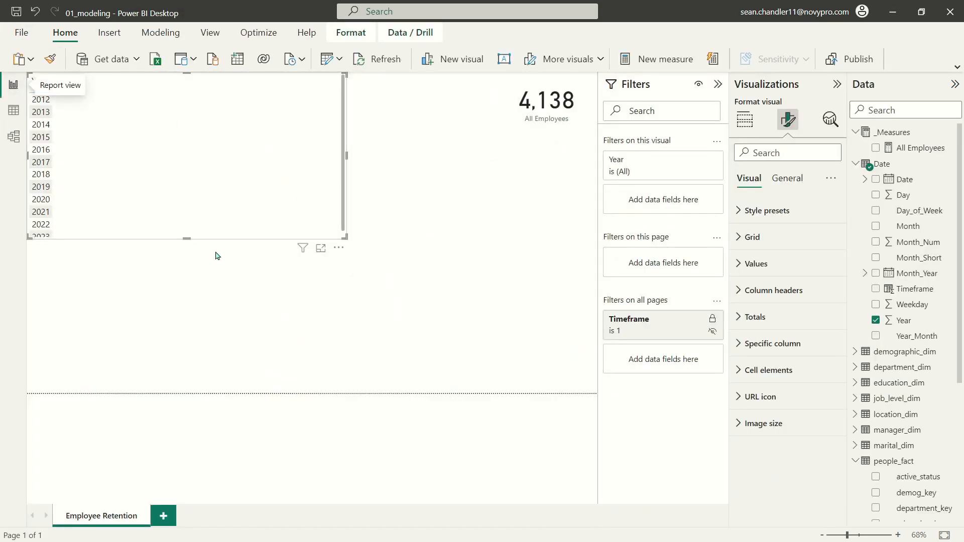
Add the All Employees measure to the Year table and resize the table narrower and down to the page's lower edge
drag(187, 238, 206, 266)
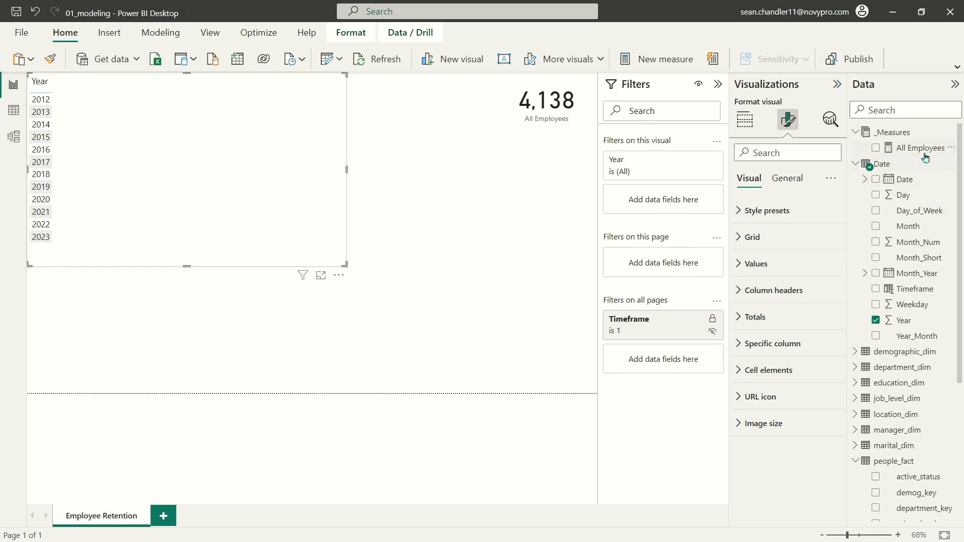
drag(920, 149, 150, 140)
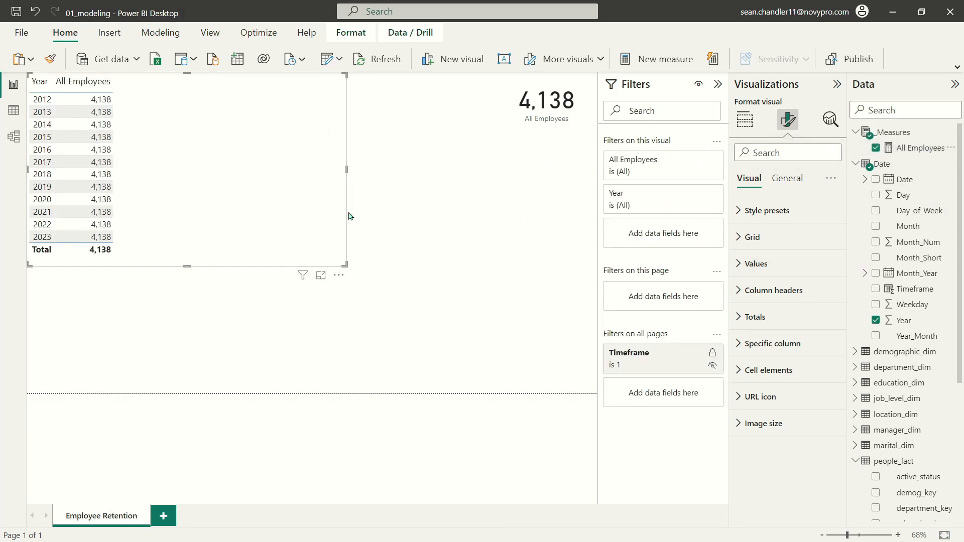
drag(346, 266, 311, 398)
click(237, 208)
drag(347, 266, 311, 394)
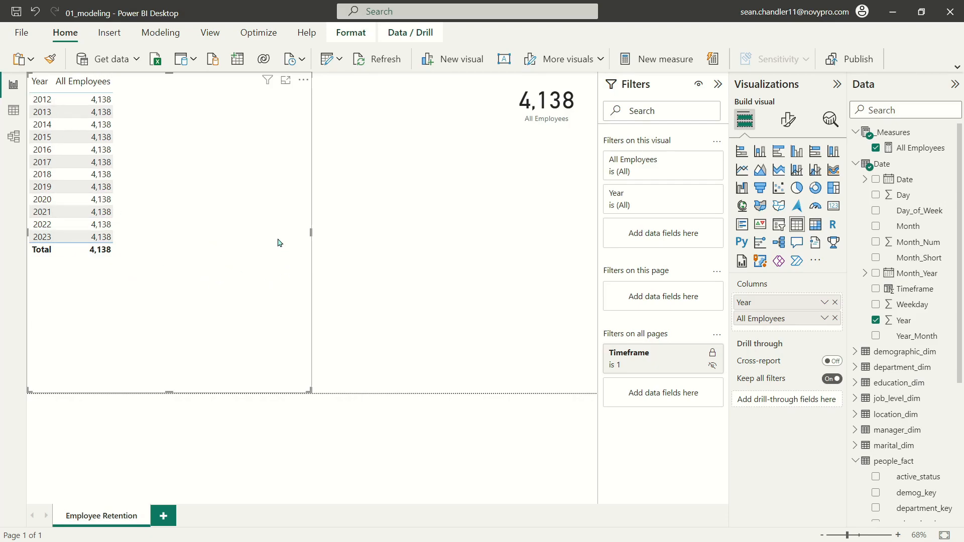
Create a measure Headcount in the _Measures table, starting its formula with CALCULATE([All Employees]
right_click(925, 148)
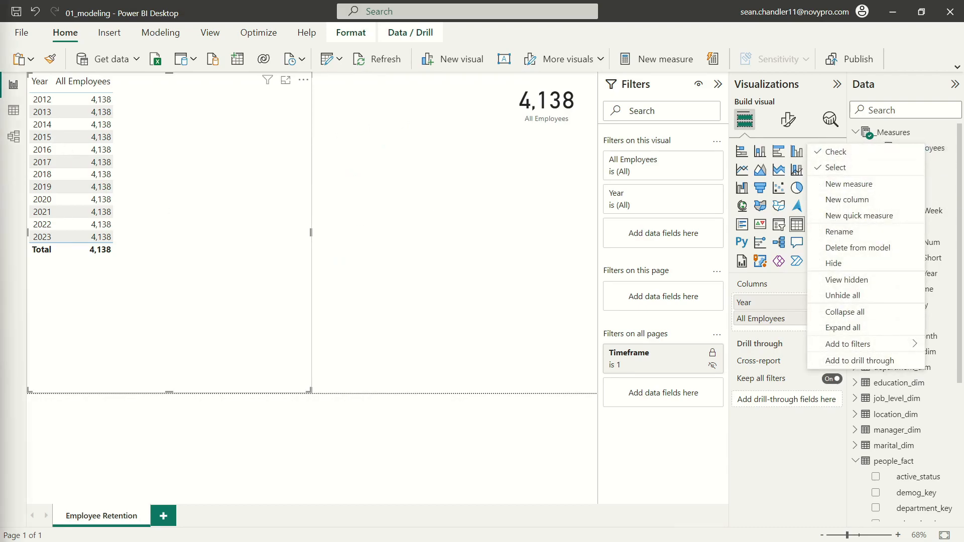
click(931, 150)
right_click(931, 151)
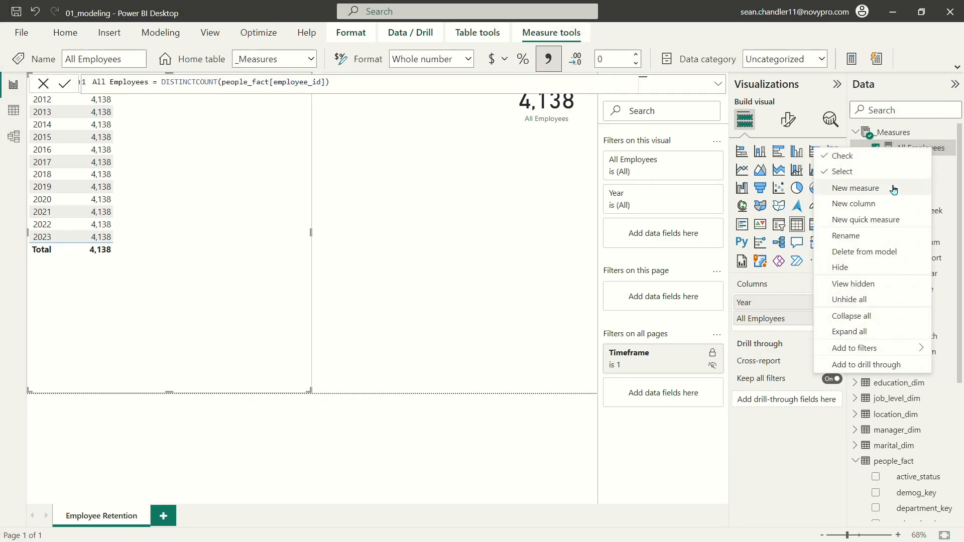
click(836, 187)
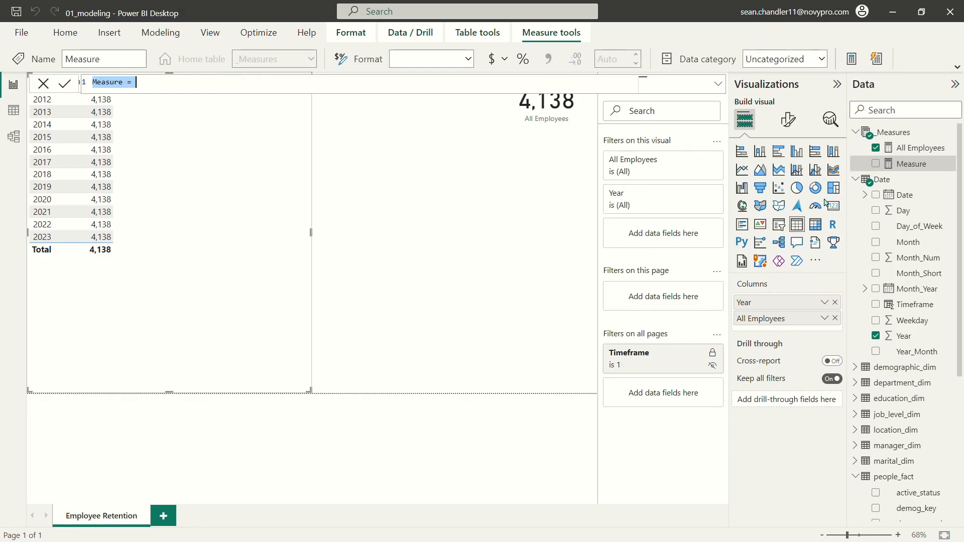
text(Headcou)
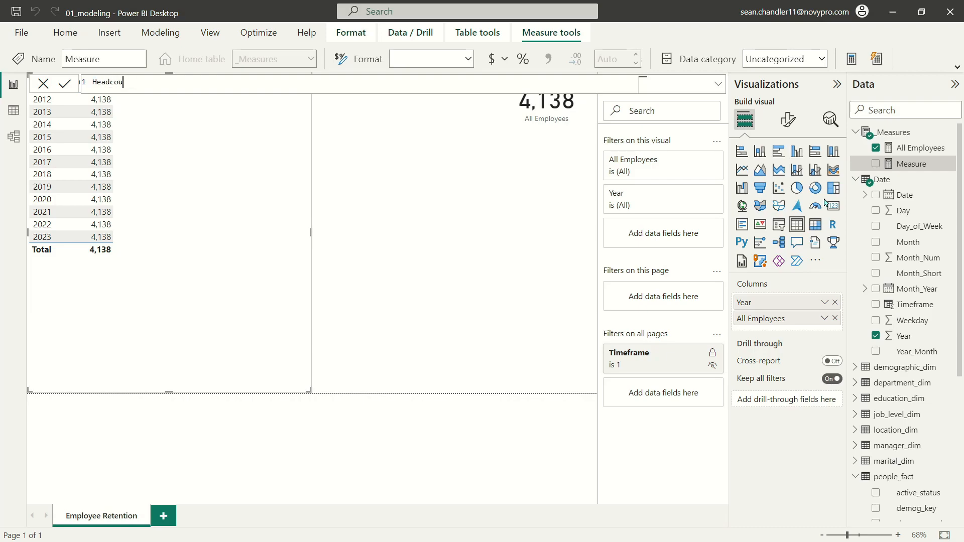
text(nt = CALCULATE()
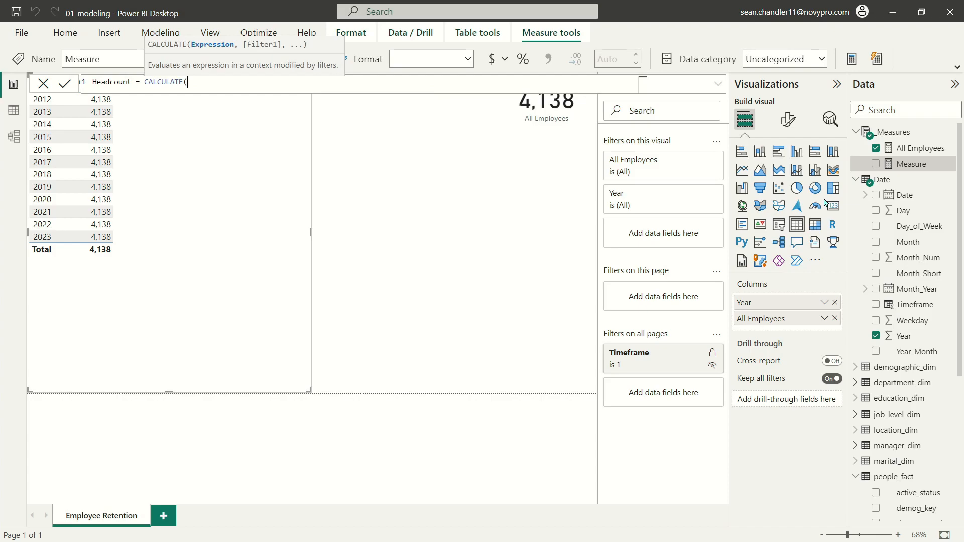
text(all)
key(Tab)
Extend the Headcount formula with a FILTER over people_fact whose condition starts with people_fact[hire_date]
text(,f)
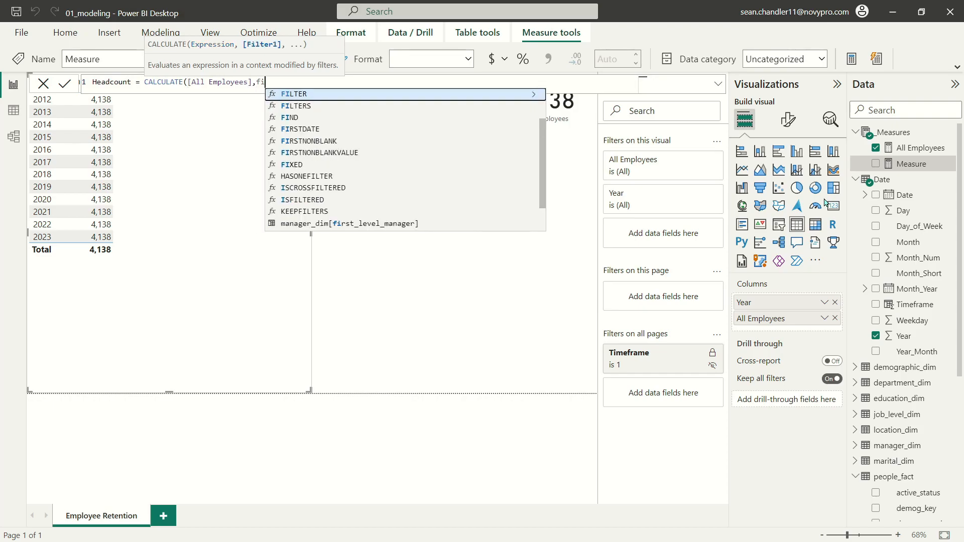
key(Tab)
text(pe)
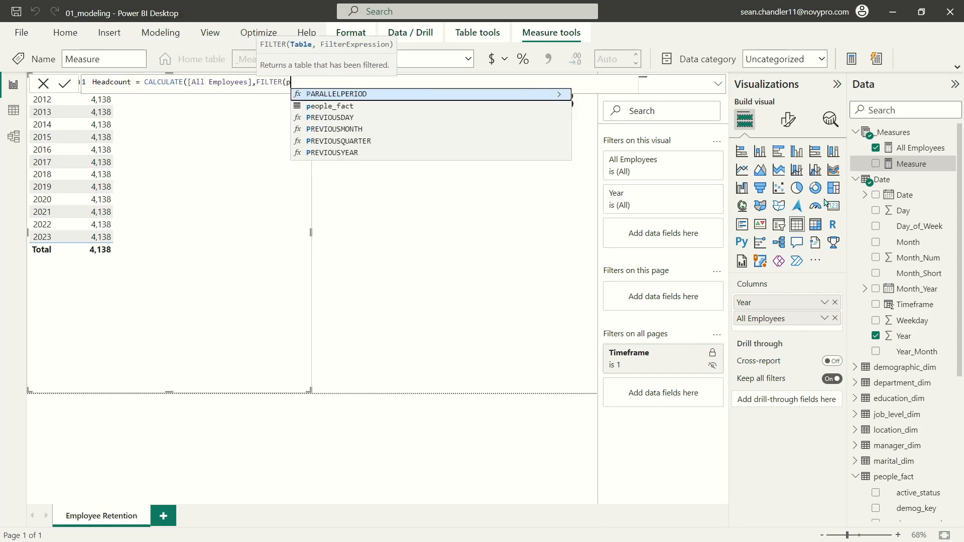
key(Tab)
text(,)
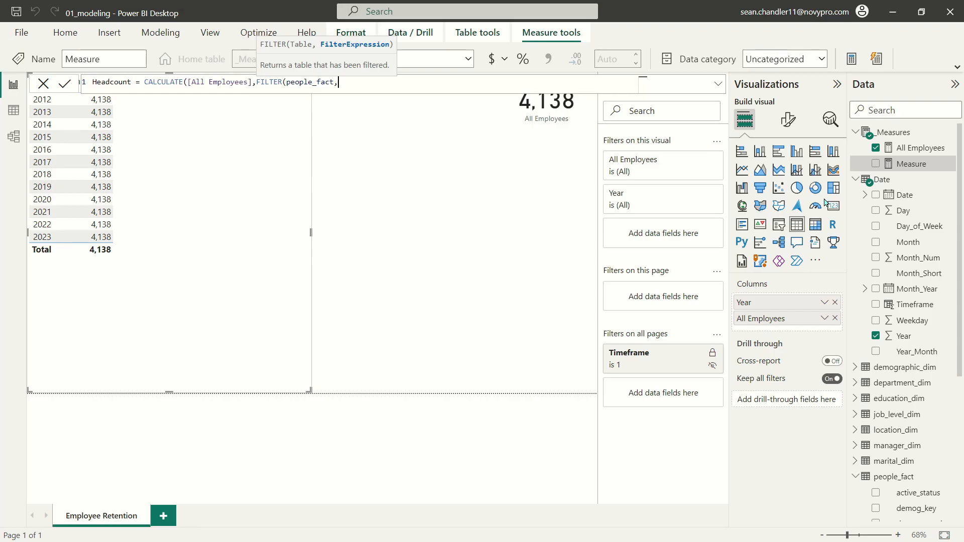
text(people_fact[hire_date])
key(Tab)
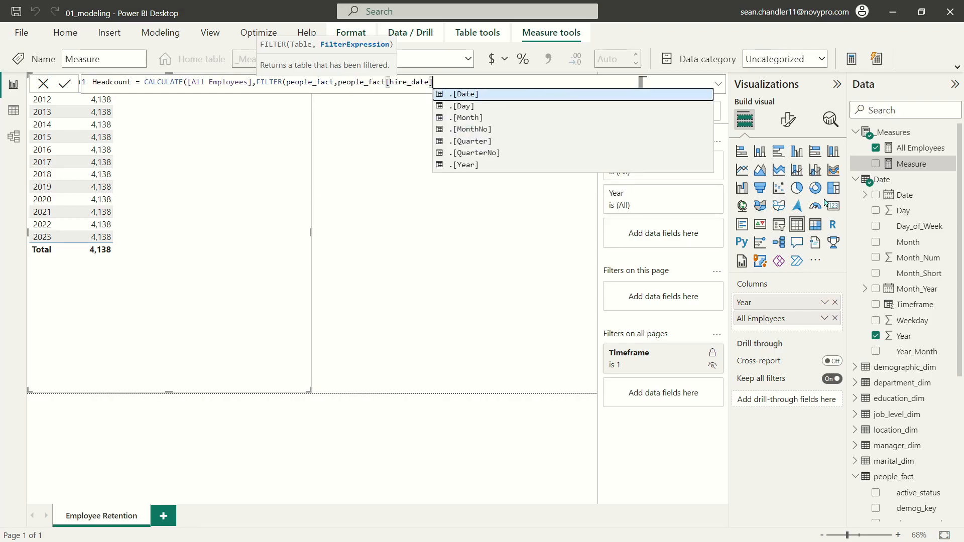
Complete the hire date condition as <=LASTDATE('Date'[Date]), close the open brackets and commit the Headcount formula
text(<)
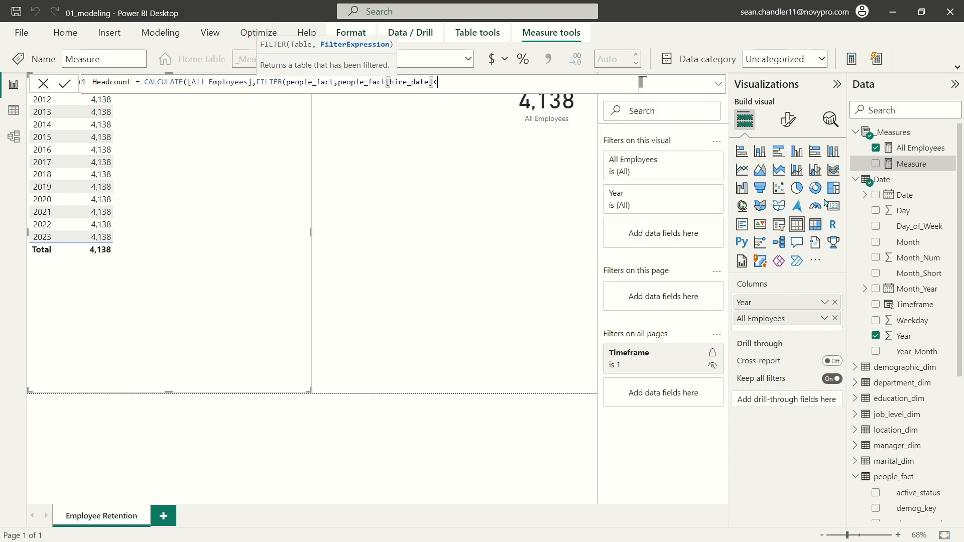
text(=LastD)
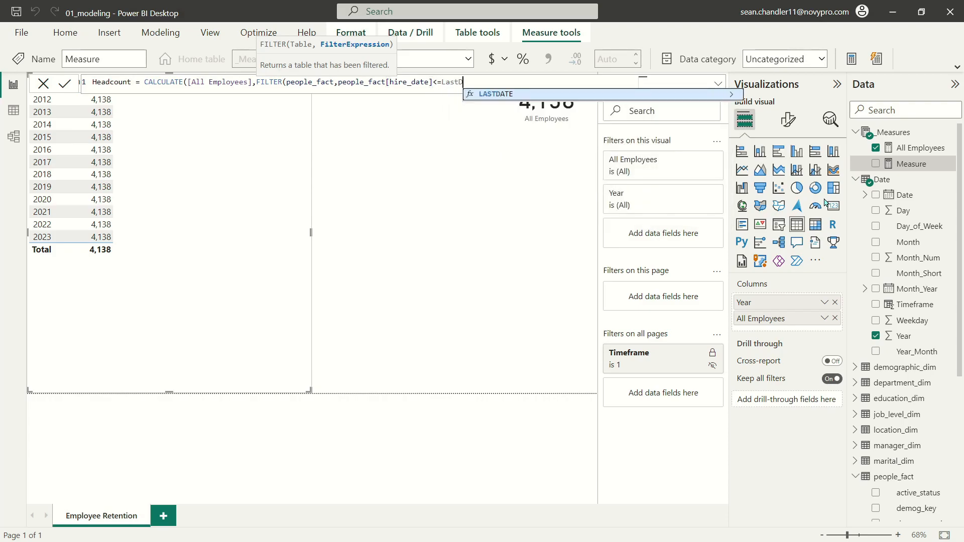
key(Tab)
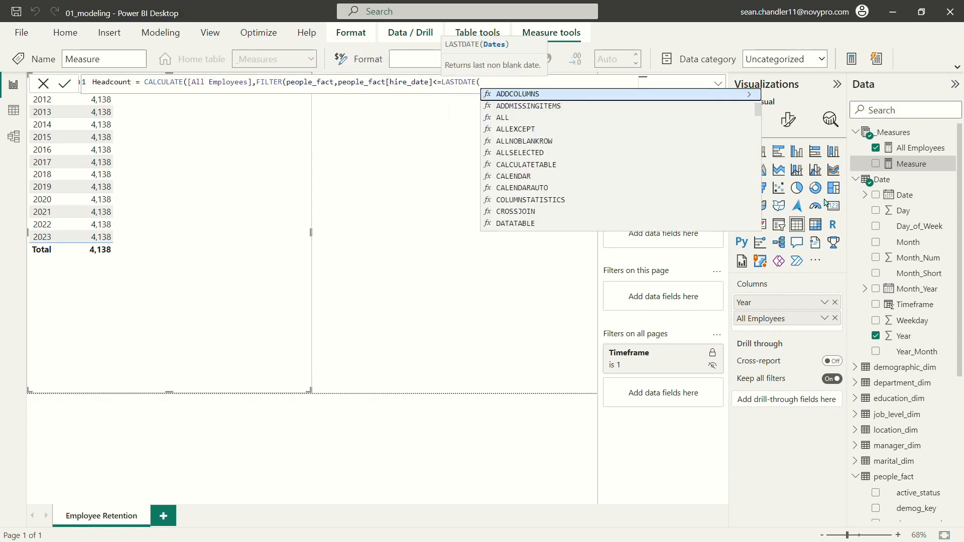
text(date)
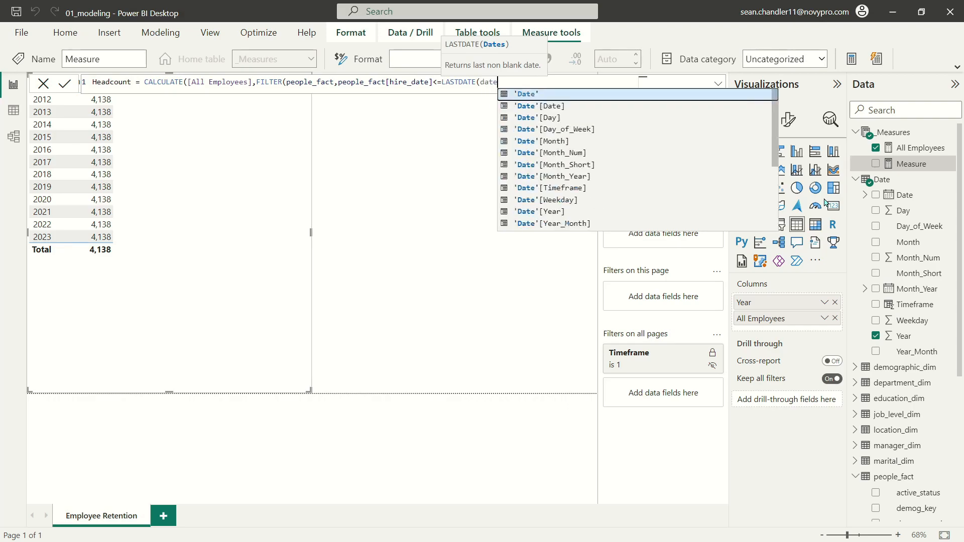
key(Down)
key(Tab)
text())
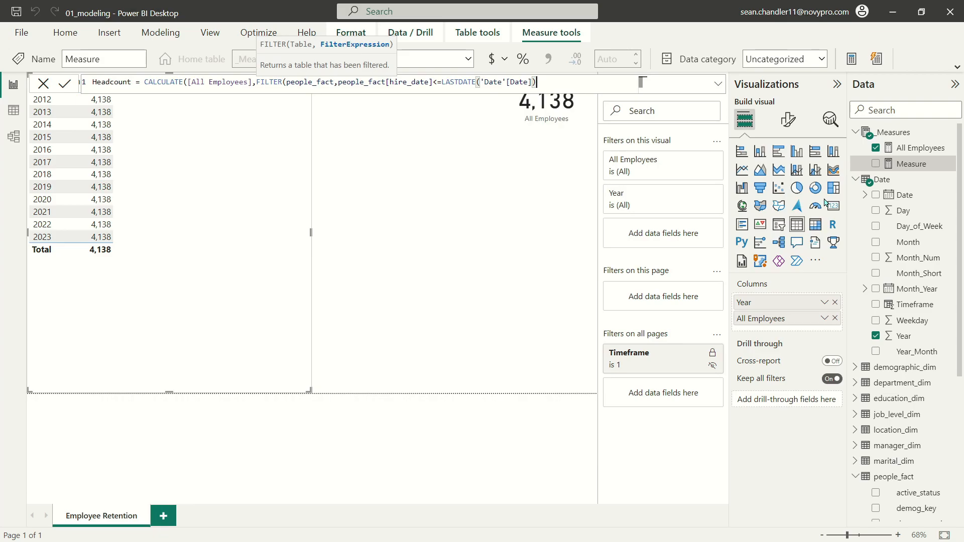
text()))
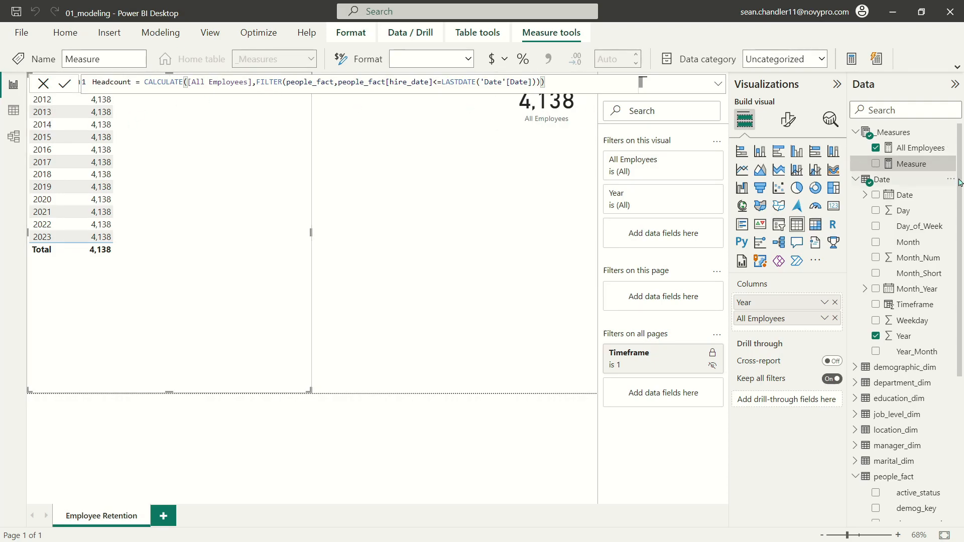
key(Return)
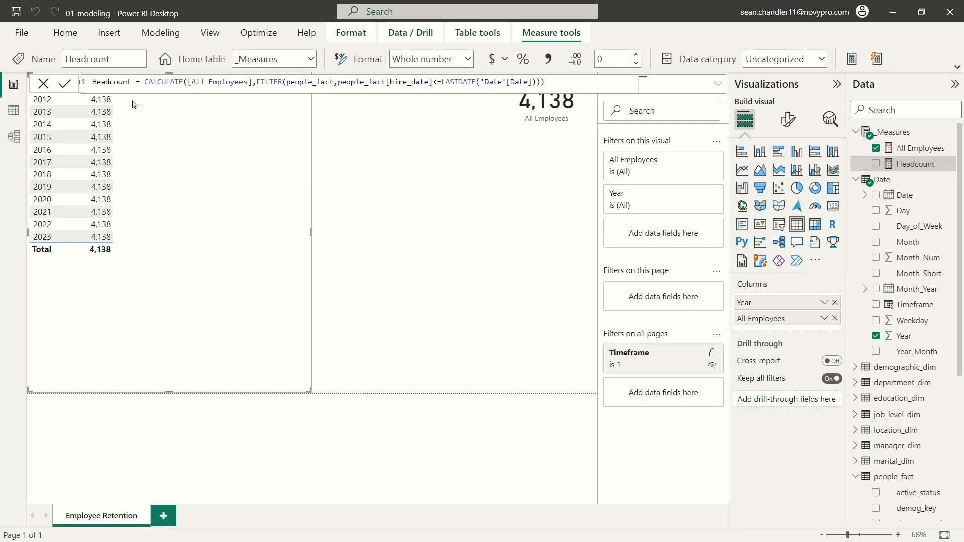
Add the Headcount measure to the Year table and move the table down, leaving the space above it empty
drag(898, 166, 190, 134)
click(405, 162)
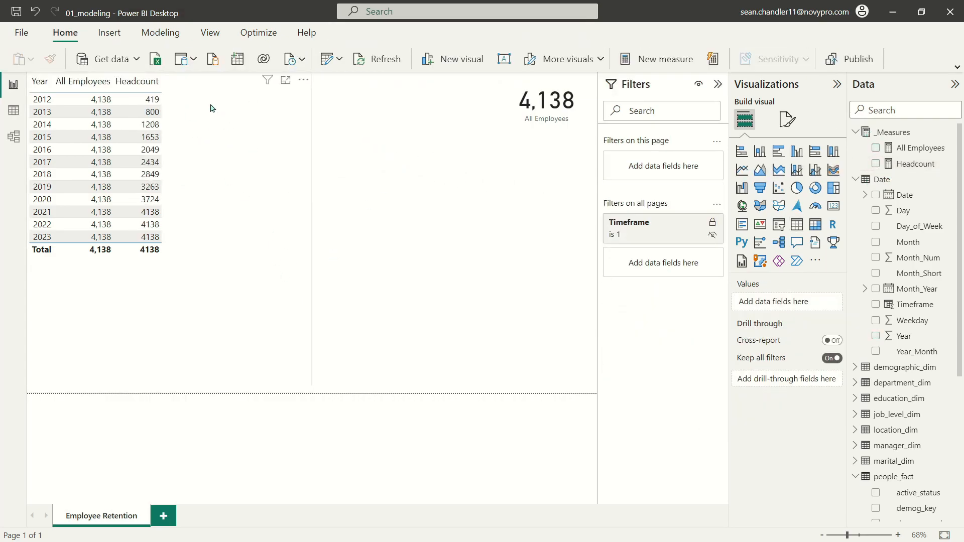
click(206, 86)
drag(172, 72, 192, 134)
double_click(327, 227)
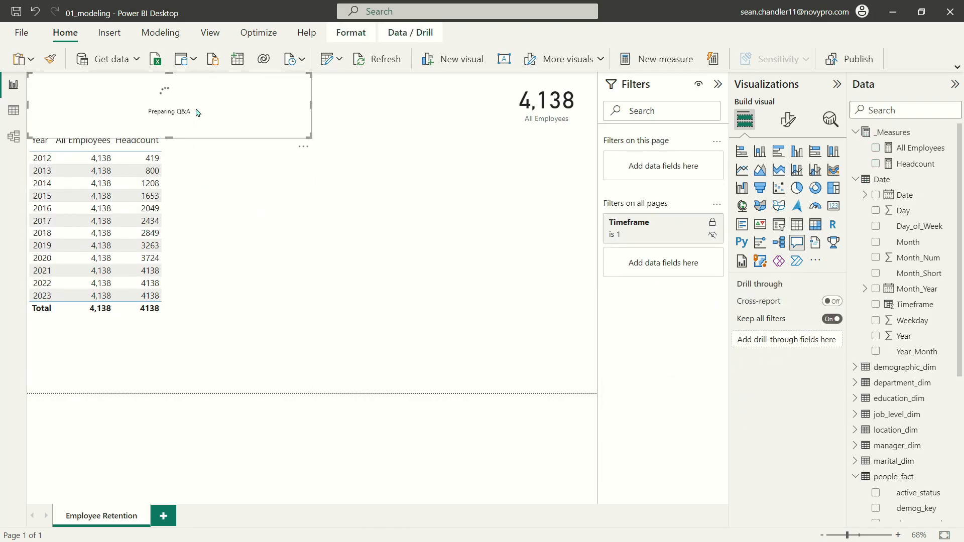
key(Delete)
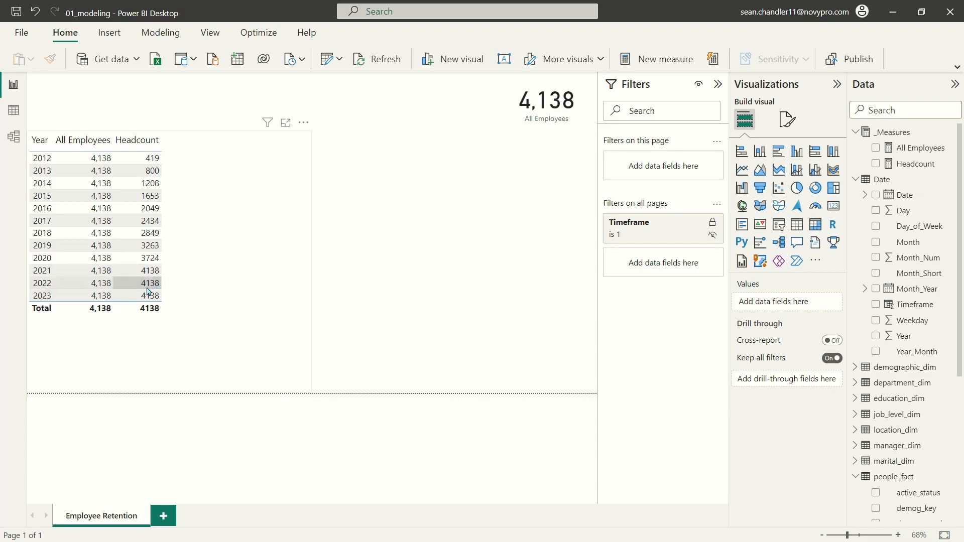
Give the Headcount measure a thousands separator and extend its filter condition with && (people_fact[term_date]>
click(916, 166)
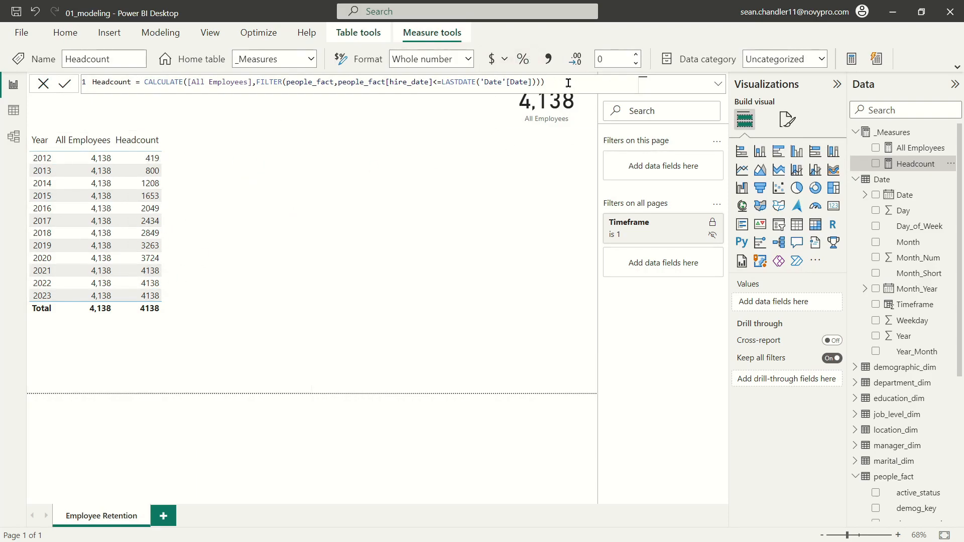
click(548, 59)
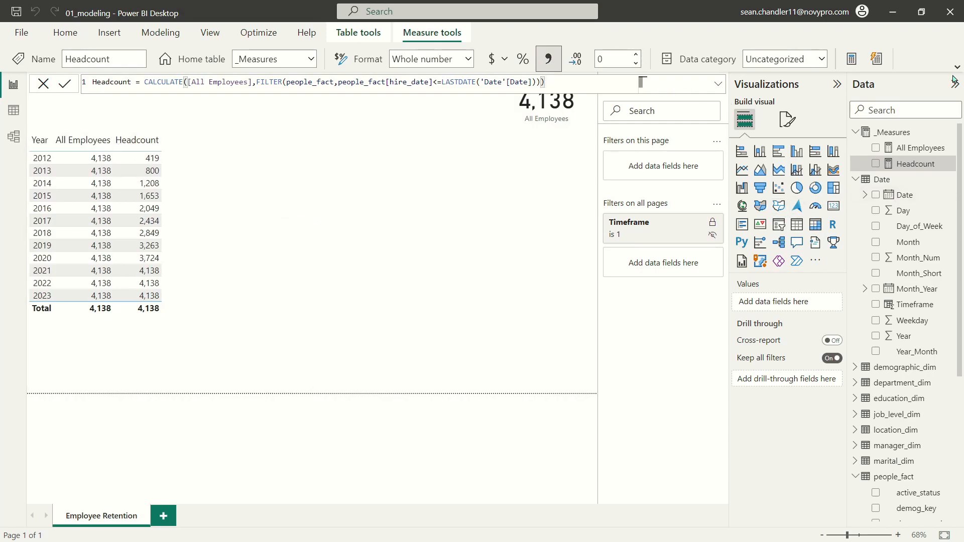
key(BackSpace)
key(BackSpace)
text(&&)
text((t)
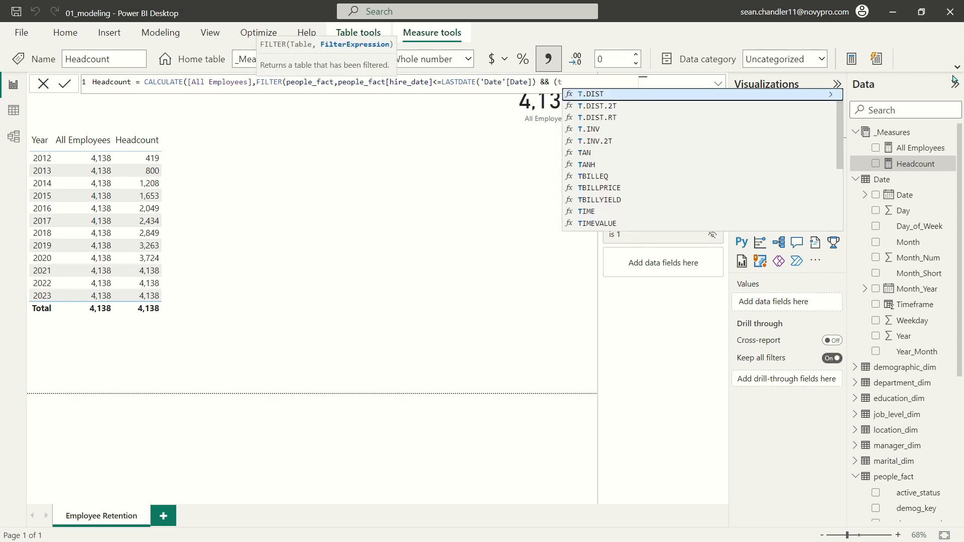
text(erm)
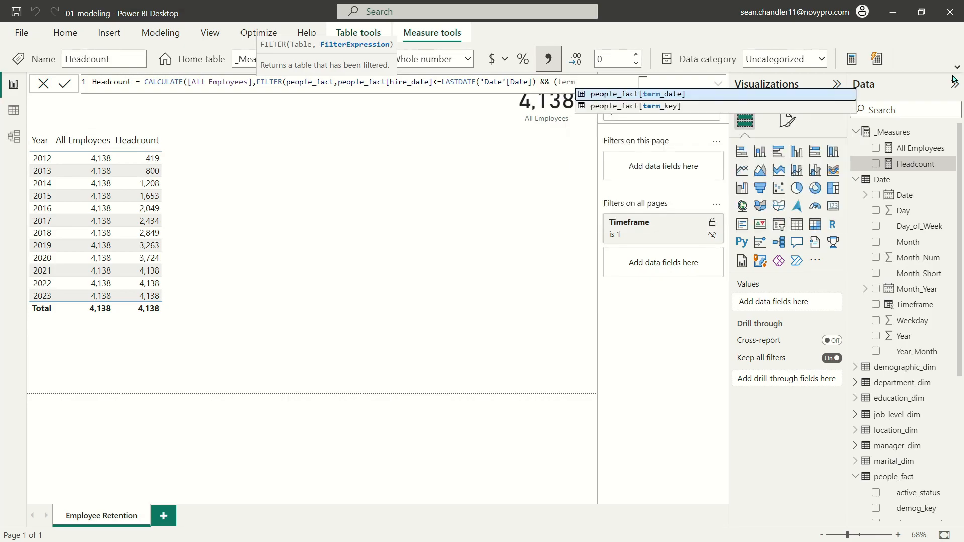
key(Tab)
text(>)
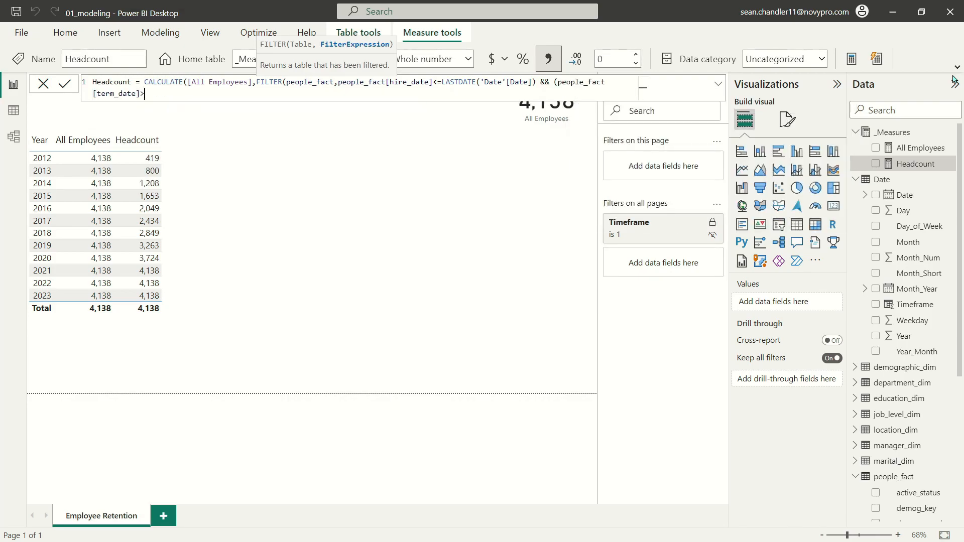
Compare the term date with LASTDATE('Date'[Date]), close the open brackets and commit the Headcount formula
text(lastd)
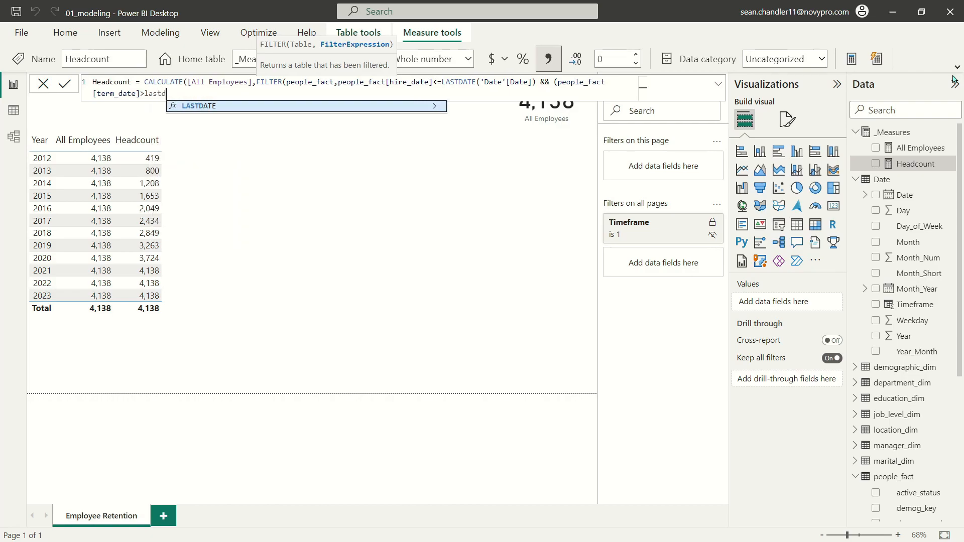
key(Tab)
text(da)
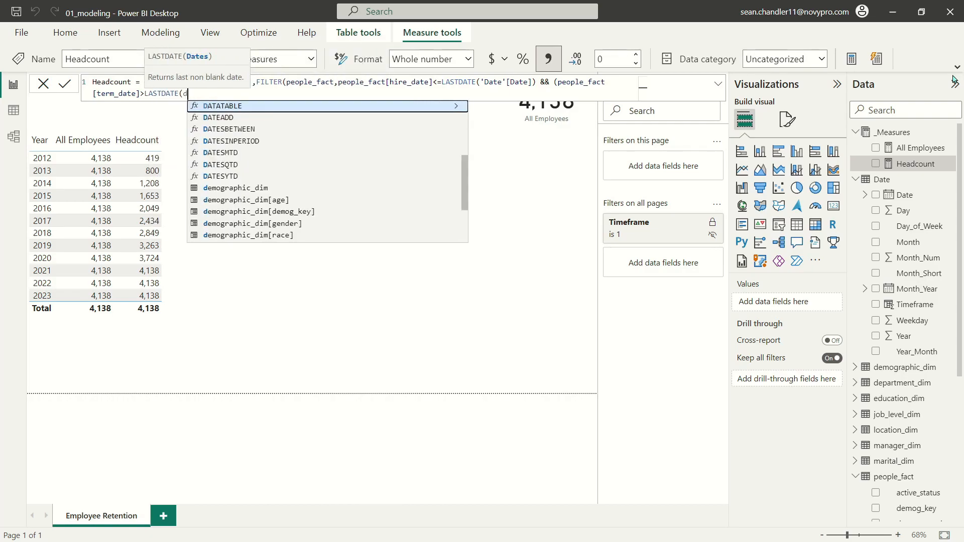
text(te)
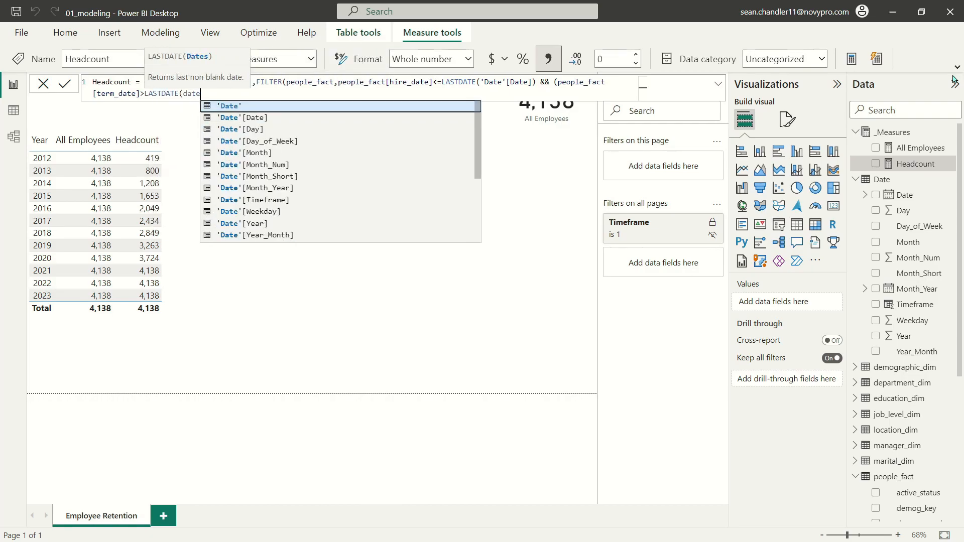
key(Tab)
text())
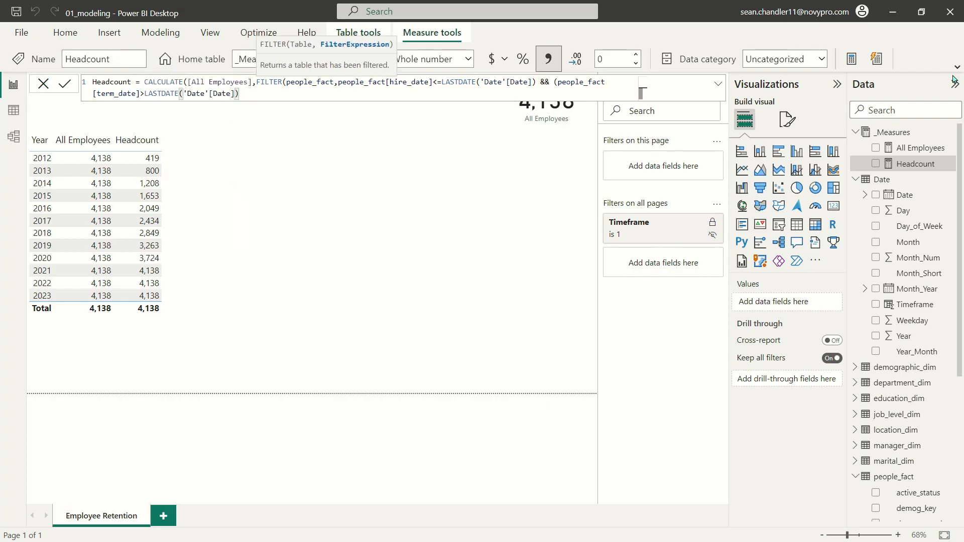
text())
text()))
key(Return)
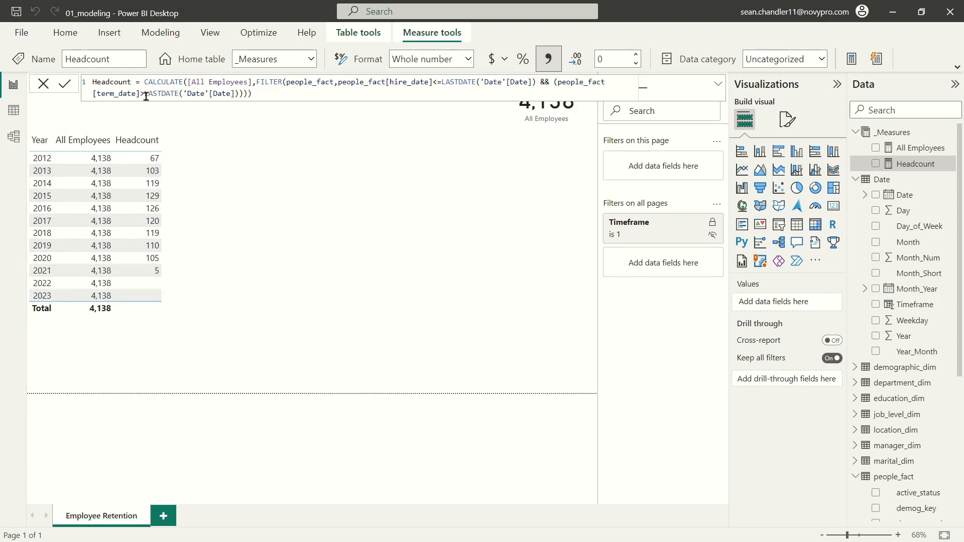
Examine the term_date column in the people_fact table data and return to the report
click(13, 110)
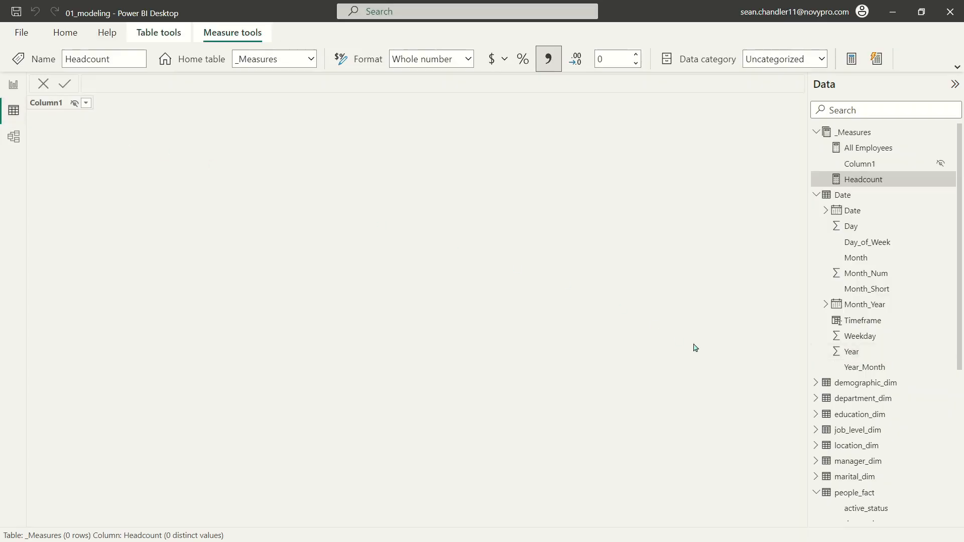
click(867, 496)
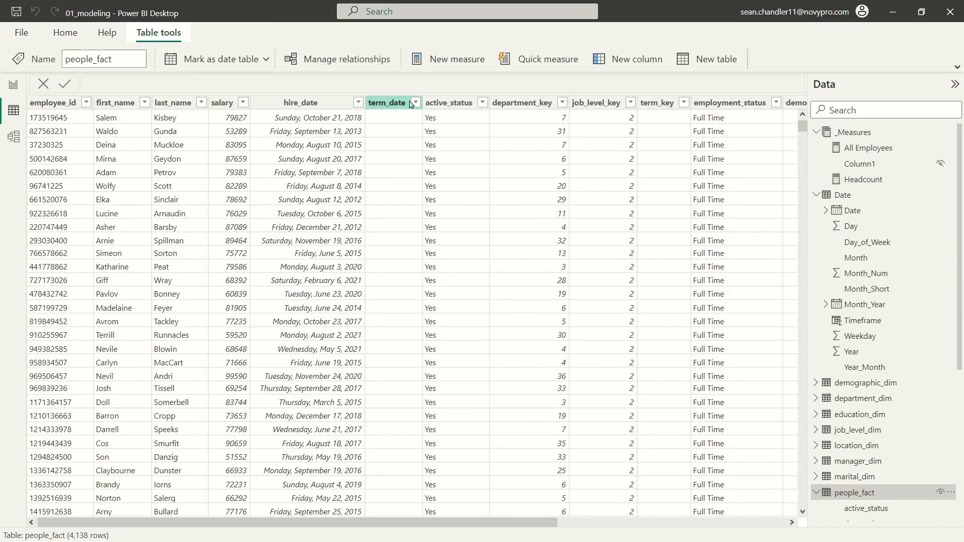
scroll(382, 150, down, 20)
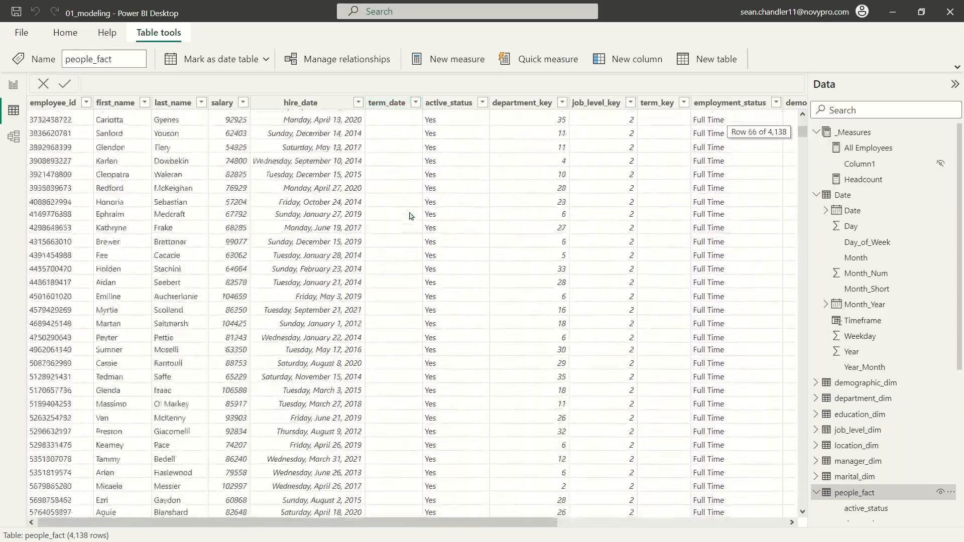
scroll(398, 310, up, 20)
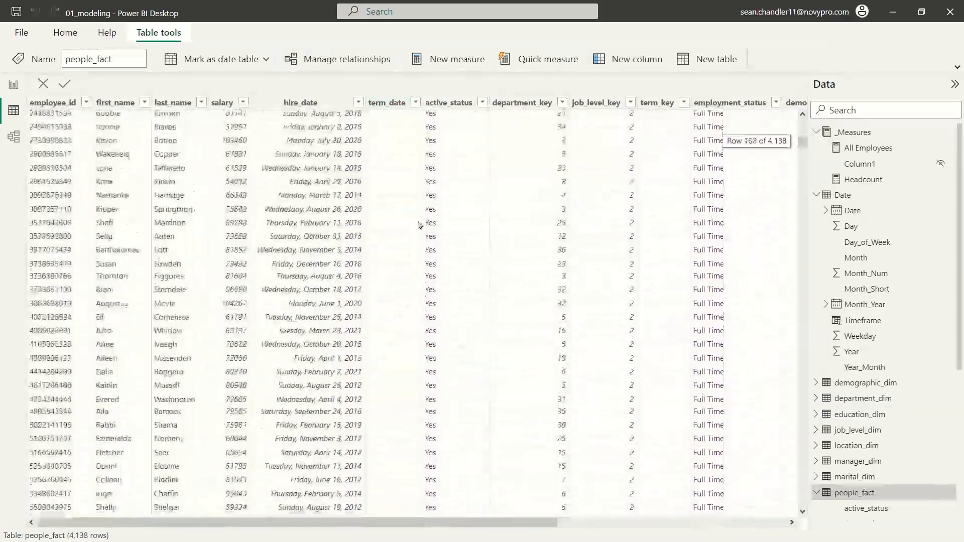
click(14, 85)
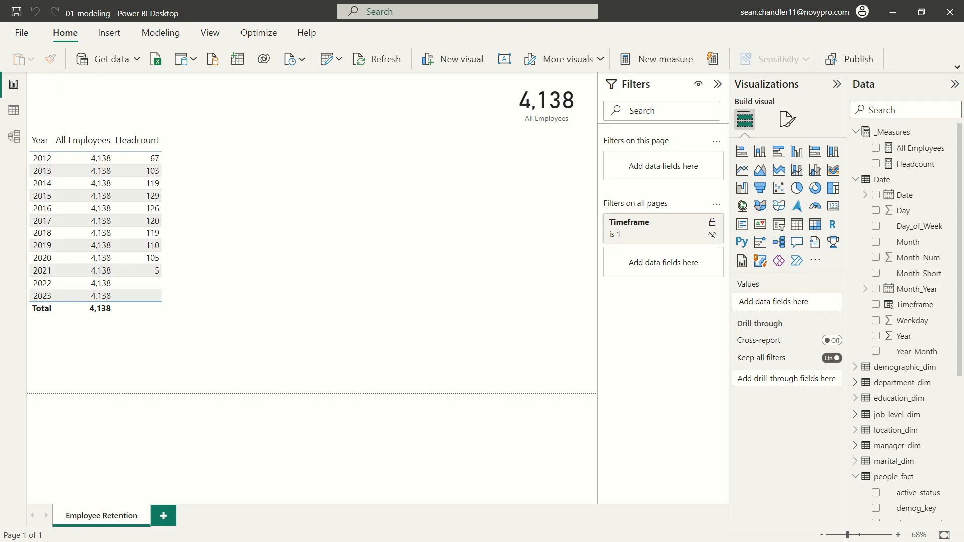
Add || people_fact[term_date]=BLANK() to the term date condition of the Headcount measure and commit the formula
click(206, 170)
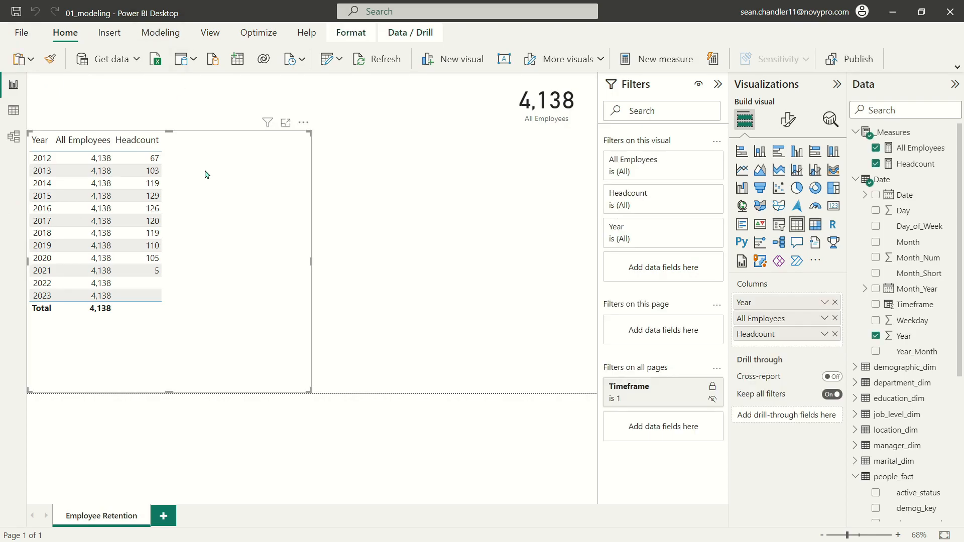
click(913, 164)
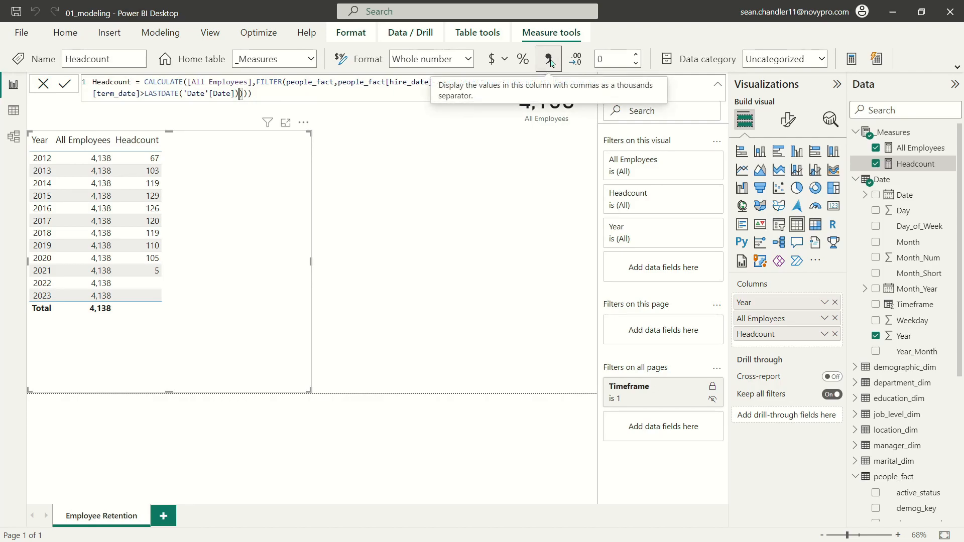
text(|| term)
key(Tab)
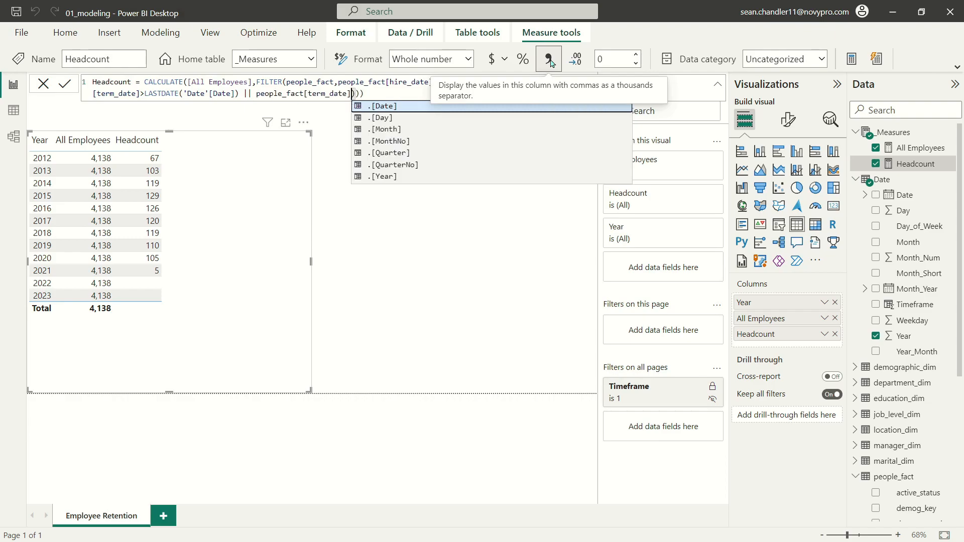
text(=BLANK())
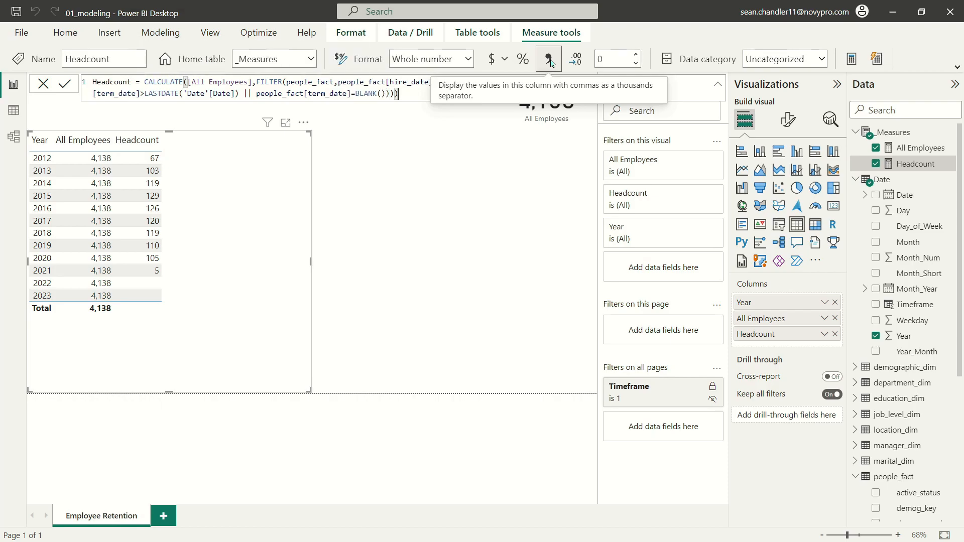
text())
key(Return)
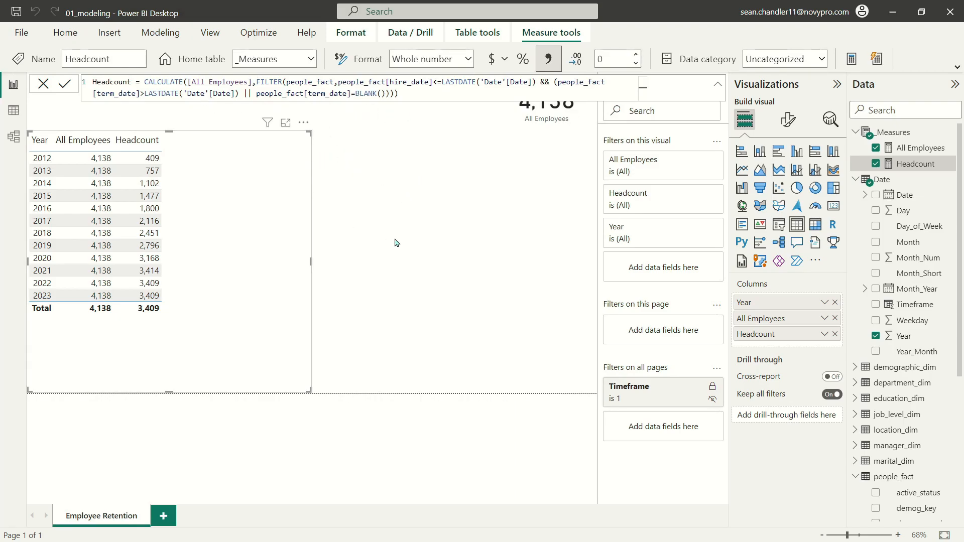
click(716, 85)
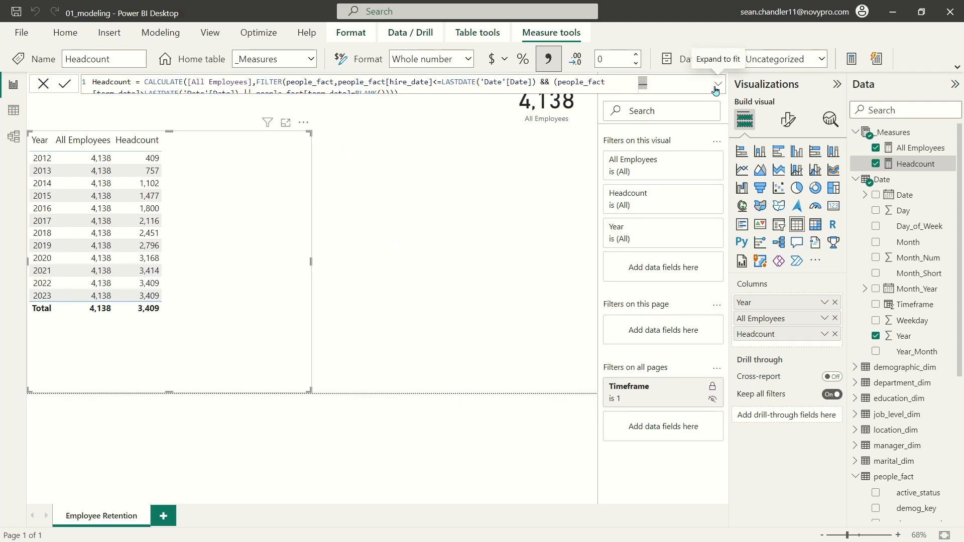
Add a slicer for the people_fact hire_date field, using the plain date instead of the date hierarchy
click(377, 250)
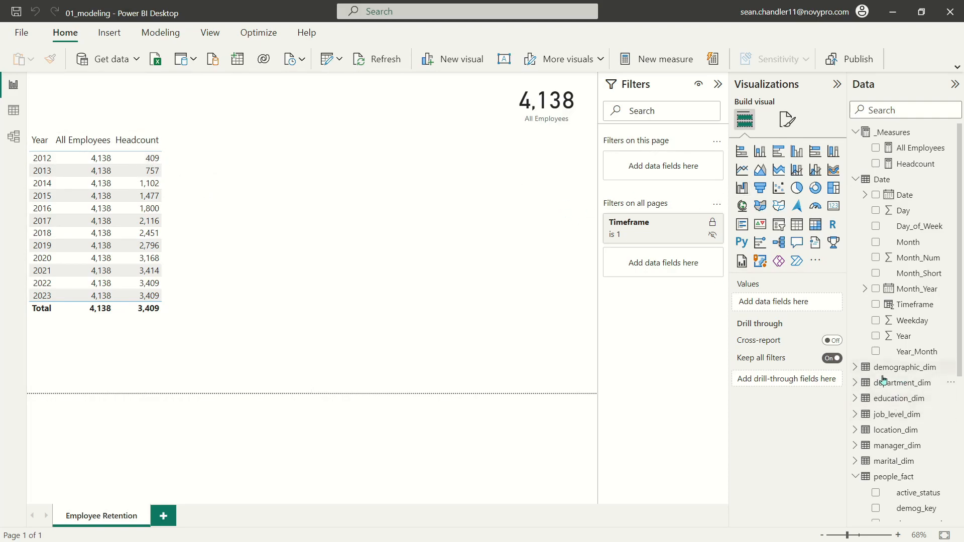
scroll(895, 379, down, 4)
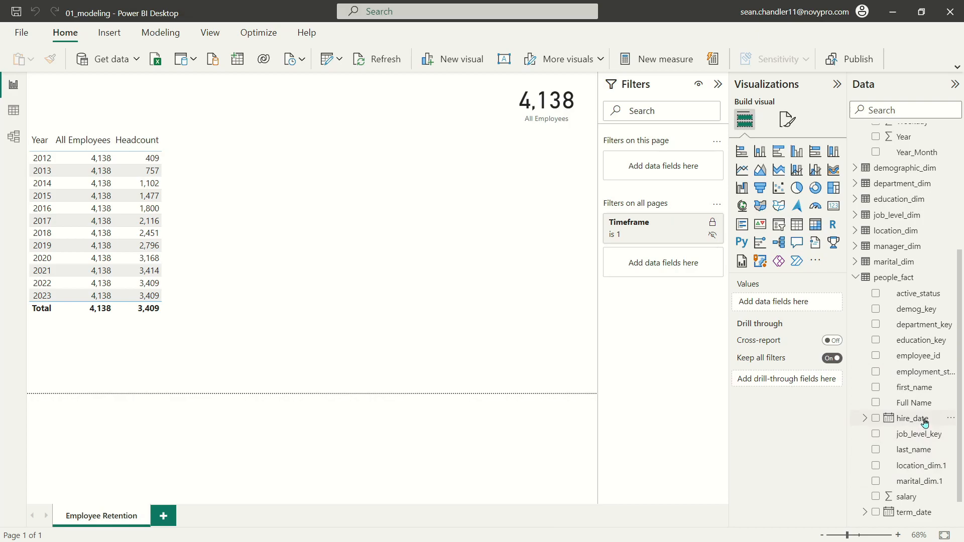
drag(922, 425, 423, 169)
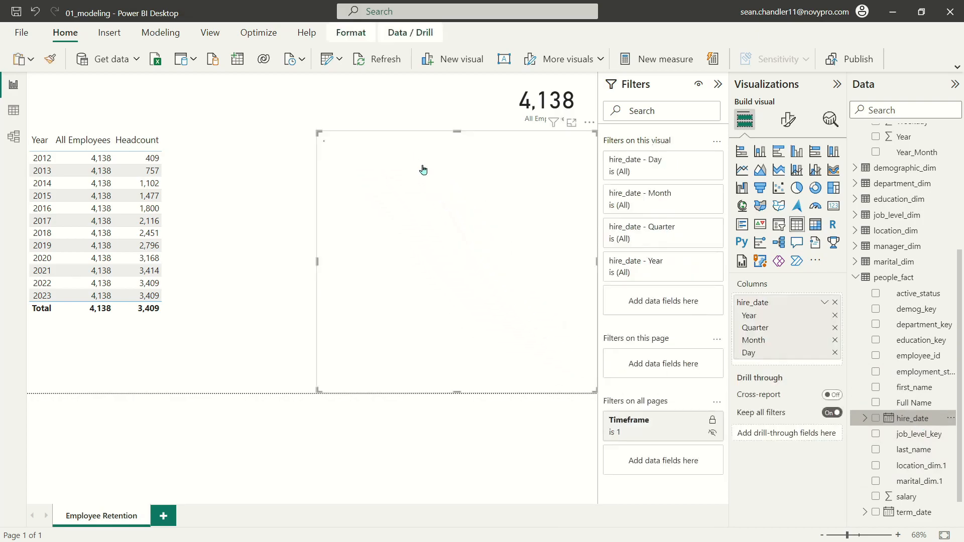
click(823, 302)
click(864, 355)
click(779, 224)
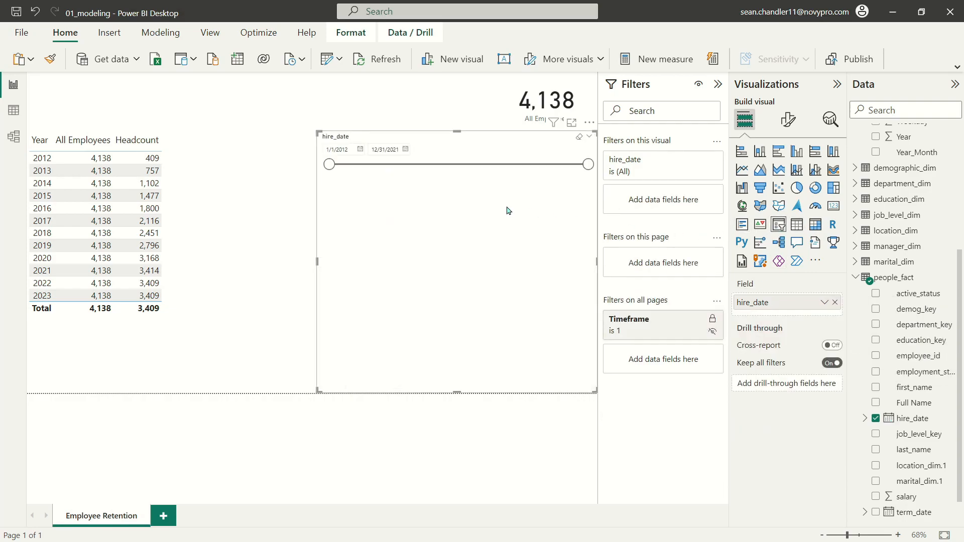
Limit the hire_date slicer to an end date of 12/31/2012
drag(589, 164, 356, 164)
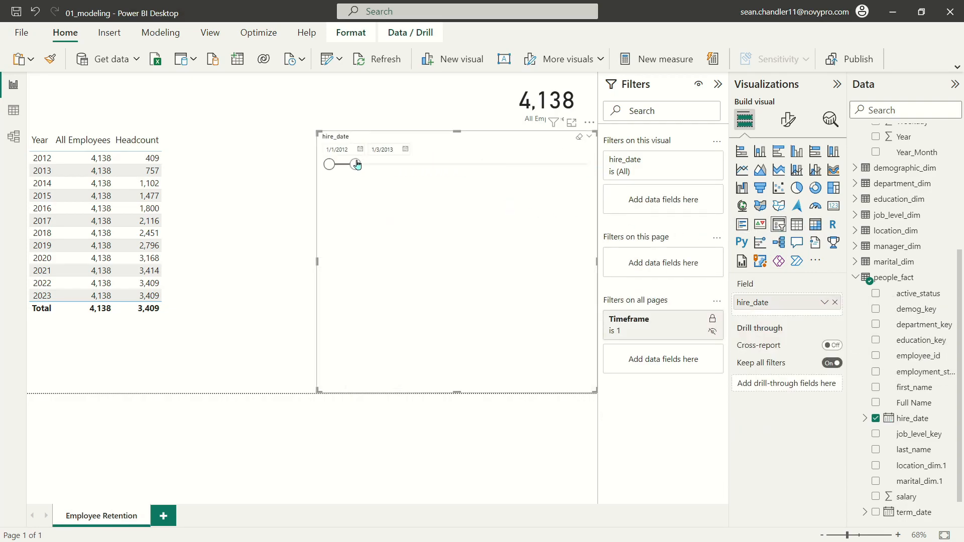
click(405, 149)
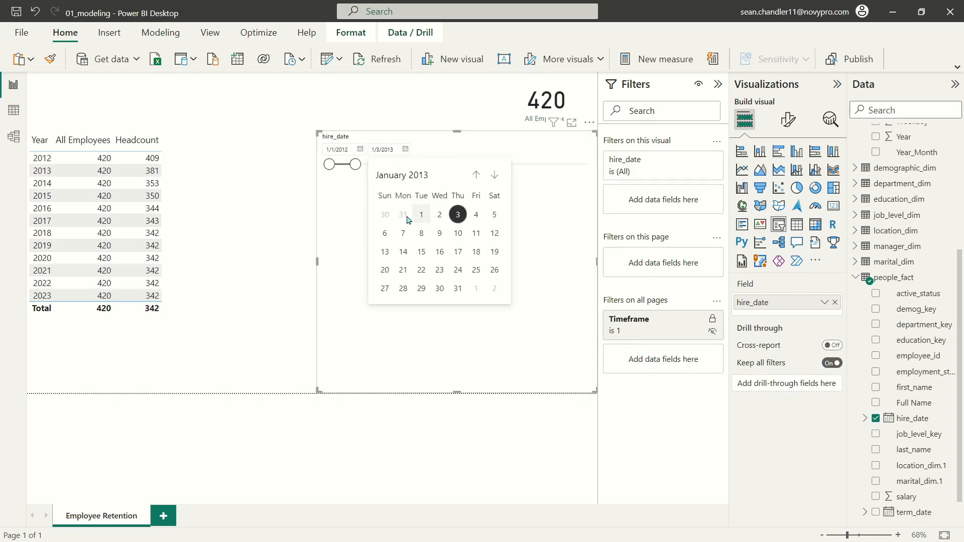
click(477, 174)
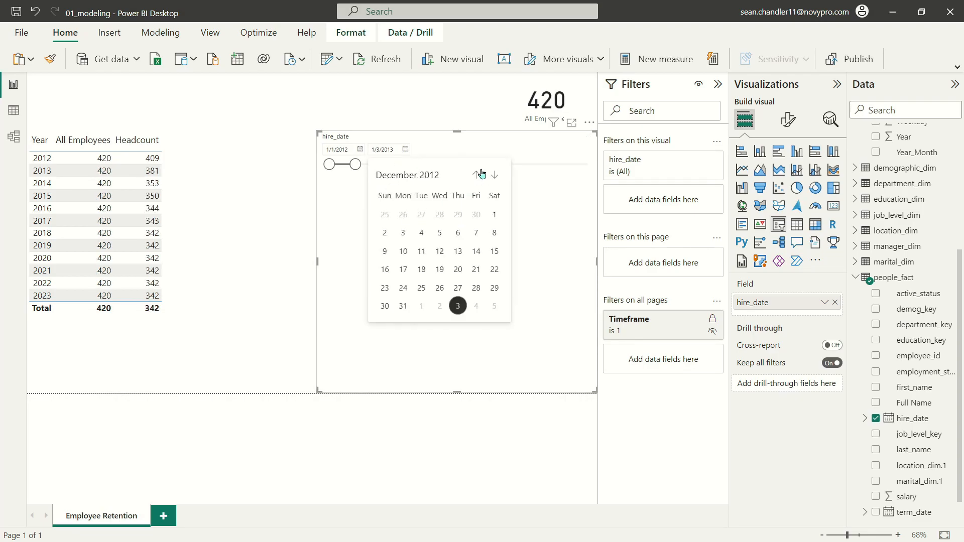
click(403, 306)
Shrink the hire_date slicer and place it at the top of the page beside the All Employees card
click(456, 394)
click(458, 383)
drag(454, 390, 180, 84)
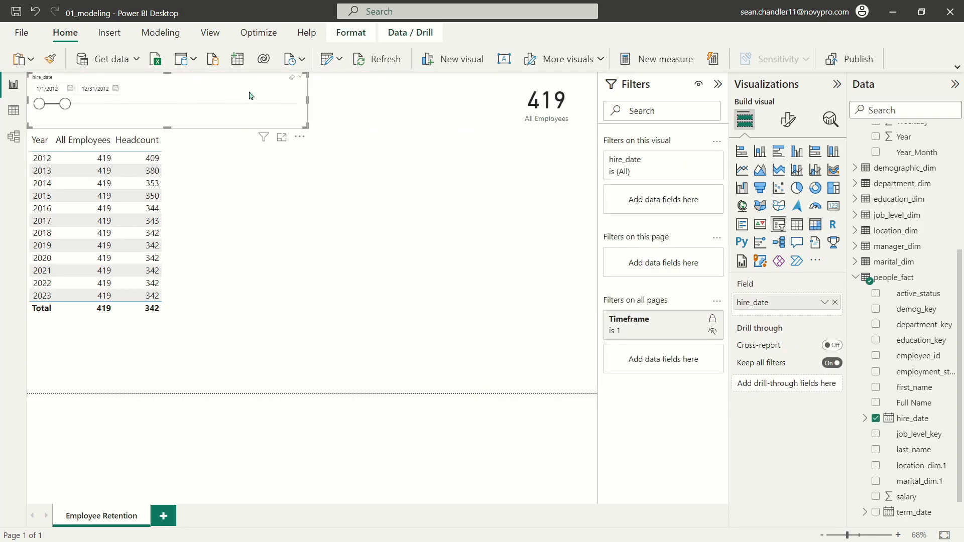
drag(307, 128, 421, 159)
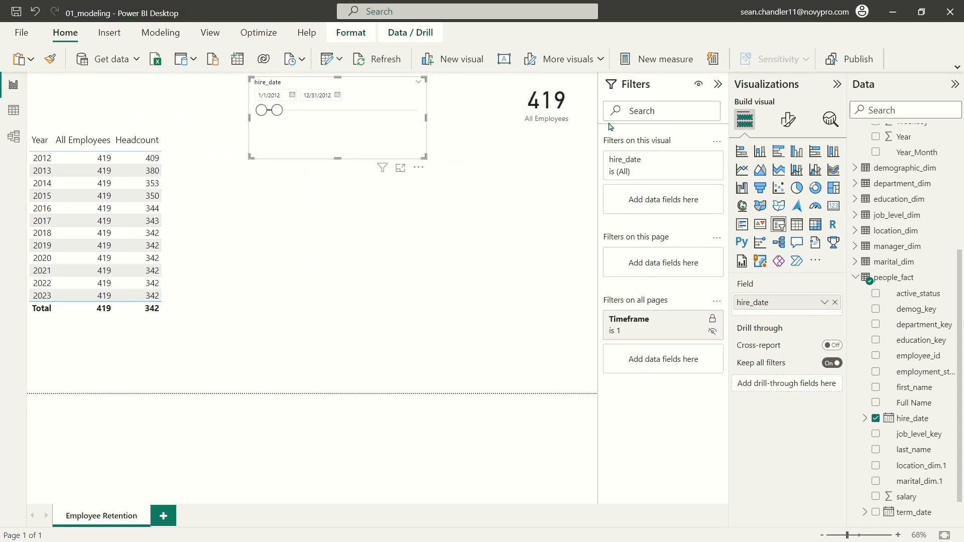
drag(371, 122, 450, 117)
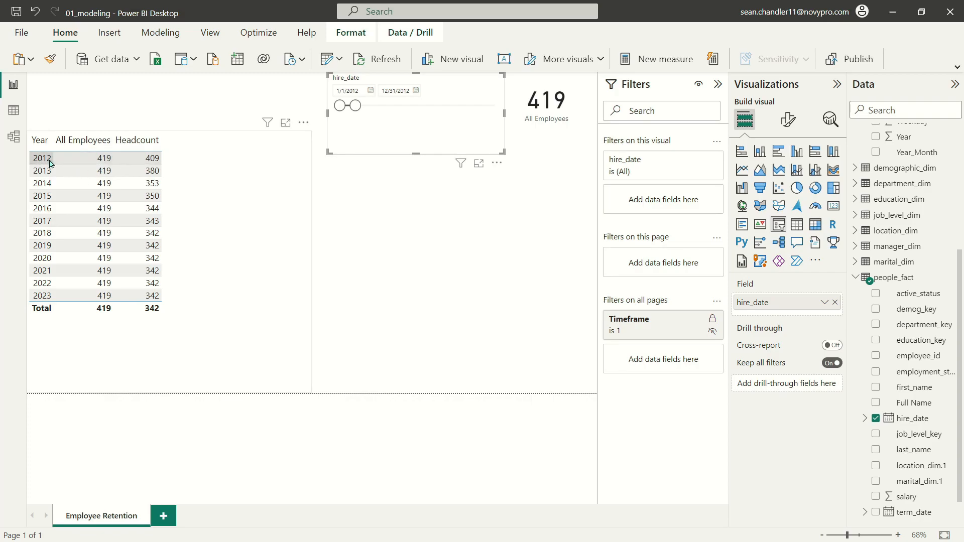
Filter the people_fact table data to the 2012 term_date values, from 11/4/2012 to 12/29/2012, to check that year's terminations
click(14, 110)
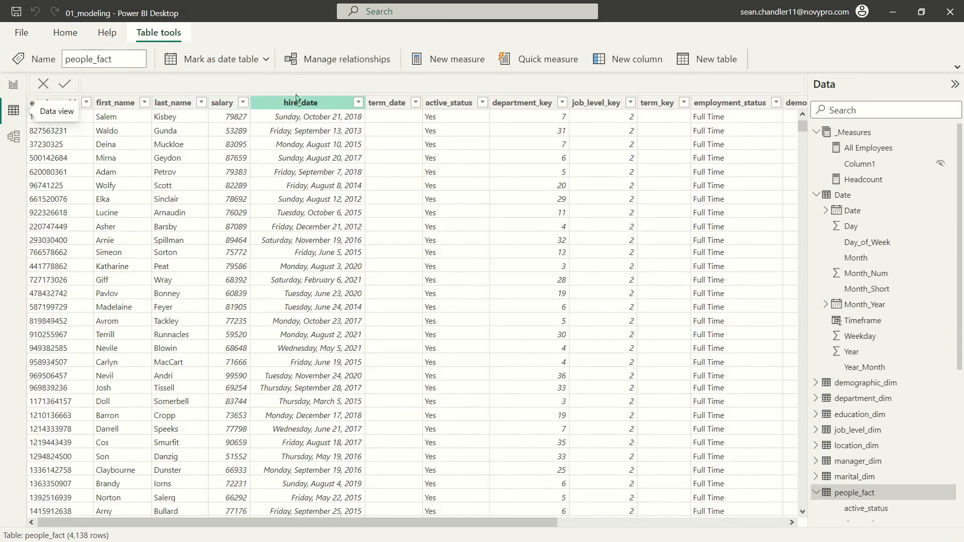
click(415, 104)
mouse_move(470, 200)
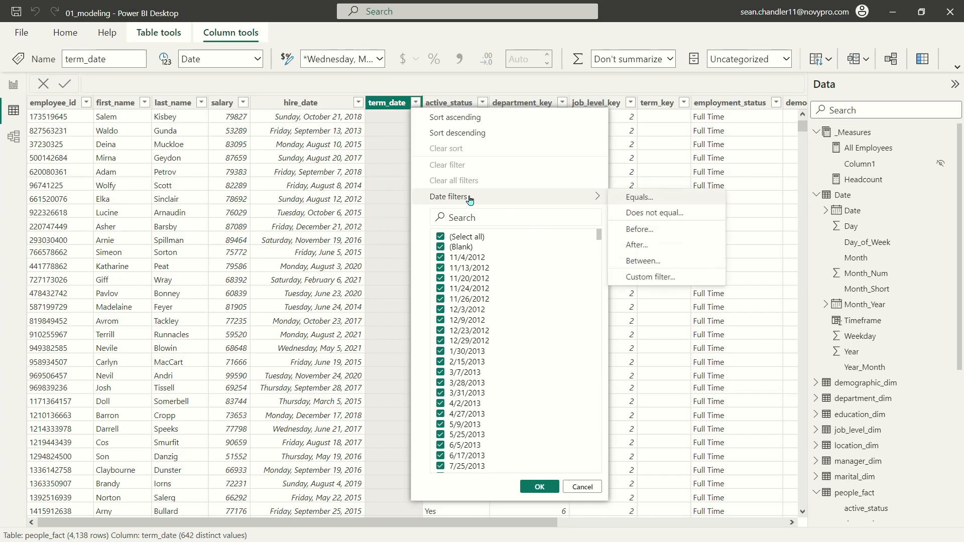
click(441, 238)
click(440, 257)
click(440, 268)
click(441, 279)
click(440, 299)
click(440, 310)
click(440, 320)
click(441, 331)
click(441, 341)
click(441, 288)
click(538, 487)
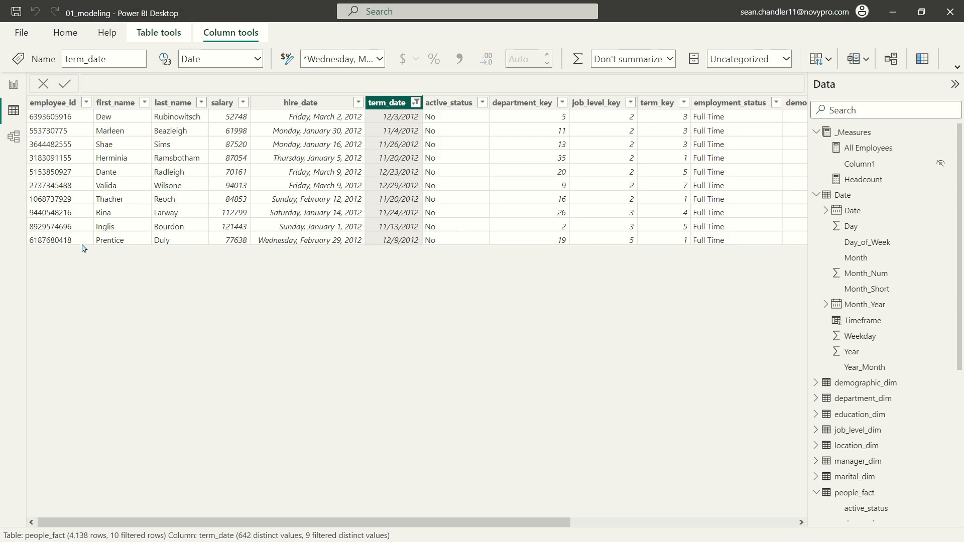
Return to the report, extend the hire_date slicer's end date to 12/31/2021 and delete the slicer
click(4, 87)
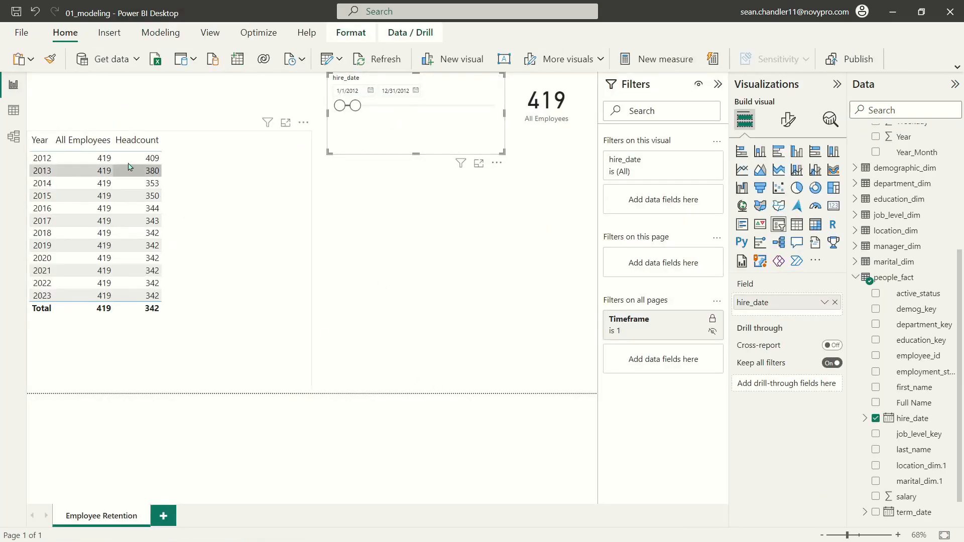
drag(356, 105, 496, 106)
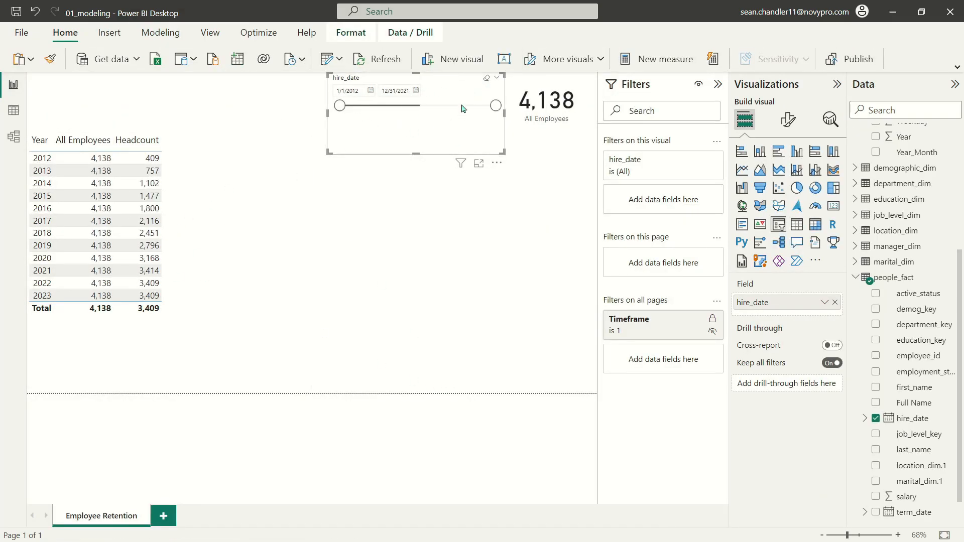
key(Delete)
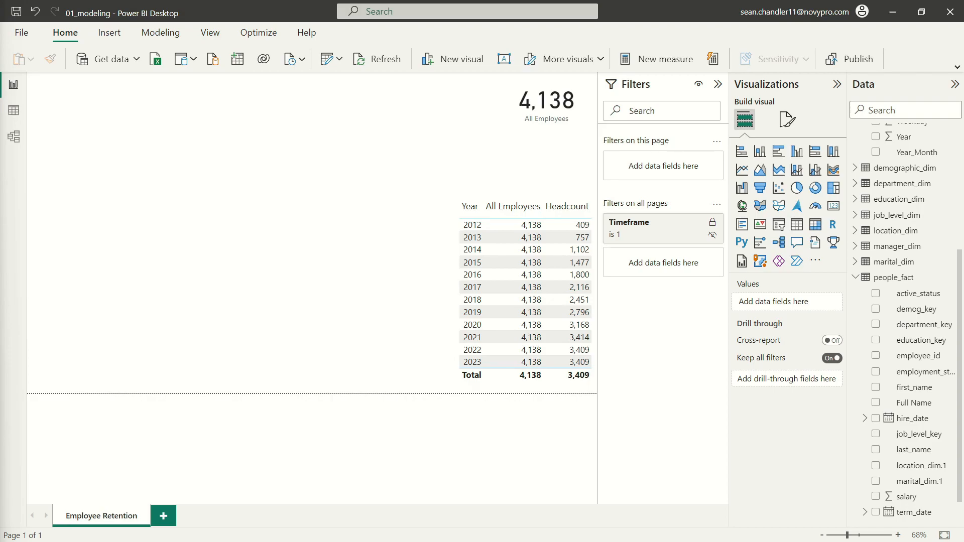
Insert a wide text box at the bottom of the page reading "Employee Retention =" and, after a gap, "The Number of Employees We Started With"
click(504, 59)
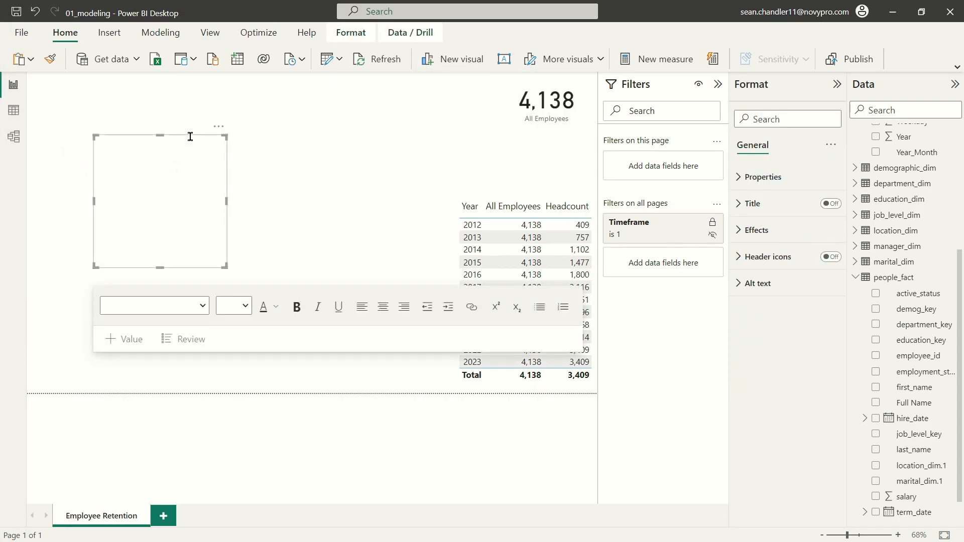
drag(194, 140, 447, 361)
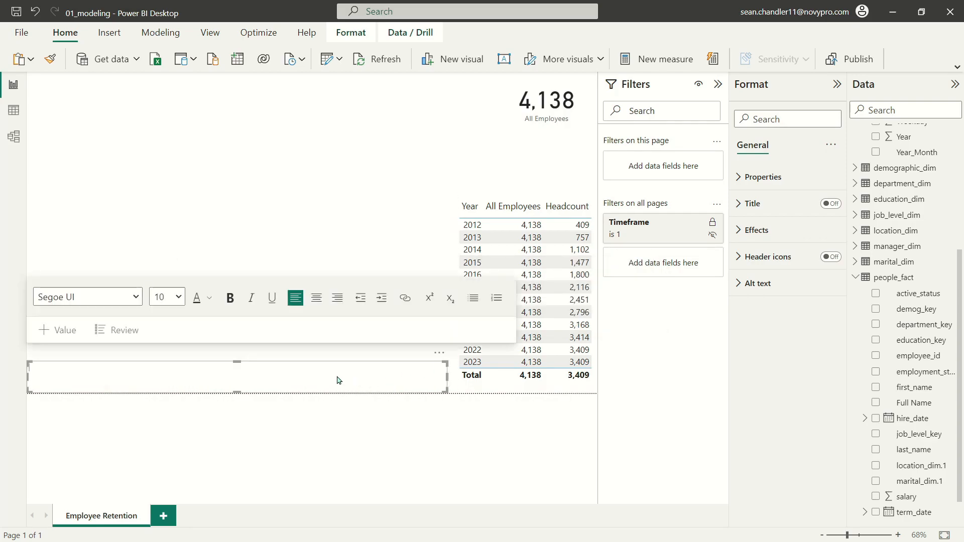
text(yee Retentio =  =)
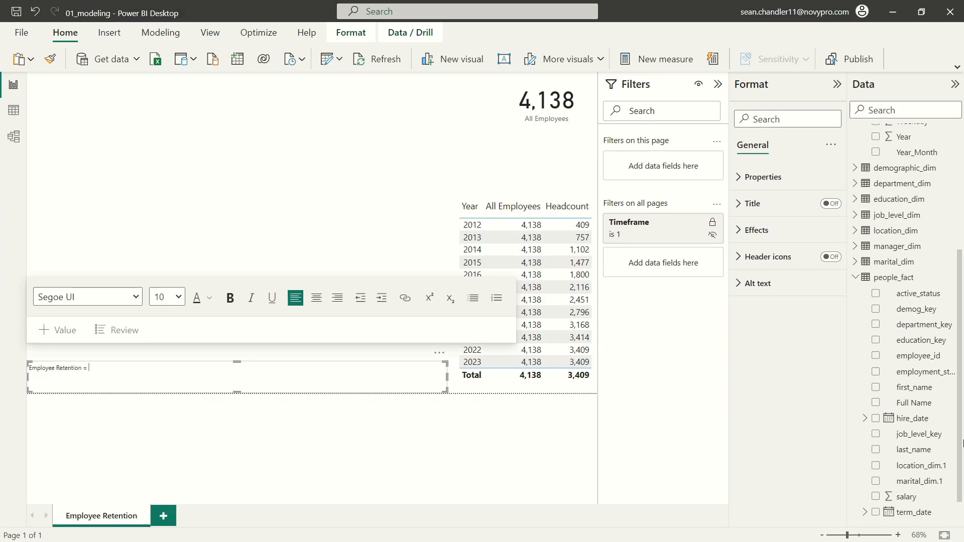
key(Tab)
text(The Number of Employe)
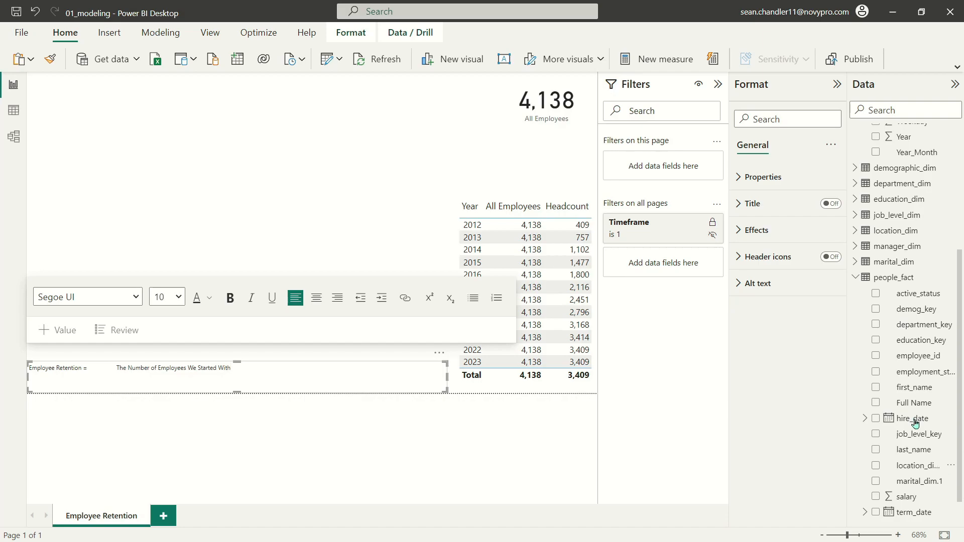
Insert "The Number of the Same Employees We Ended With /" after the equals sign and remove the leftover gap
text(T)
text(umber of)
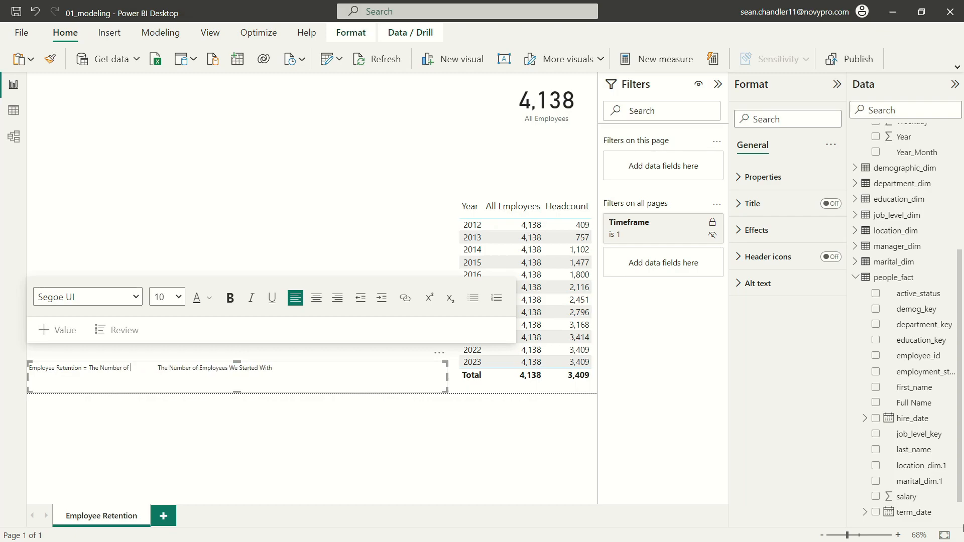
text( the Same Emplo)
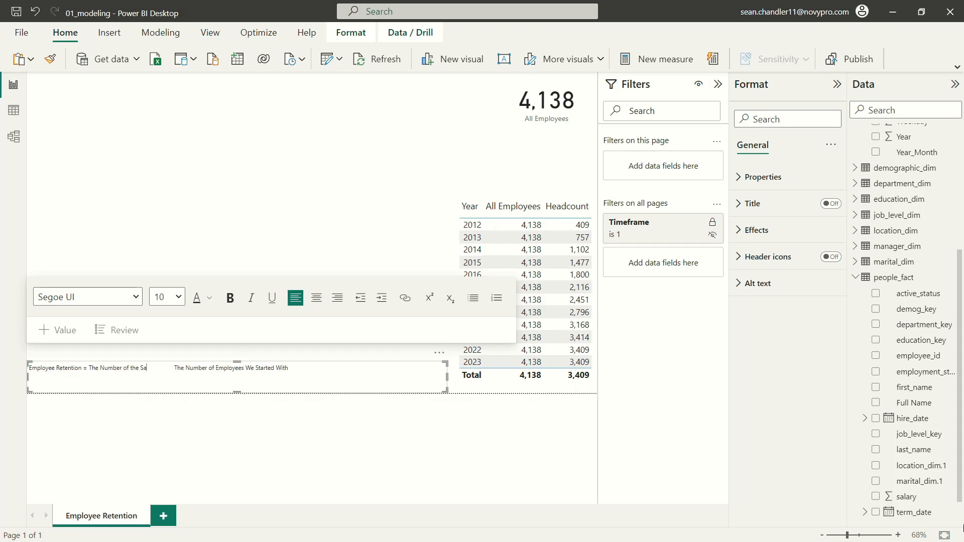
text(yees We Ende)
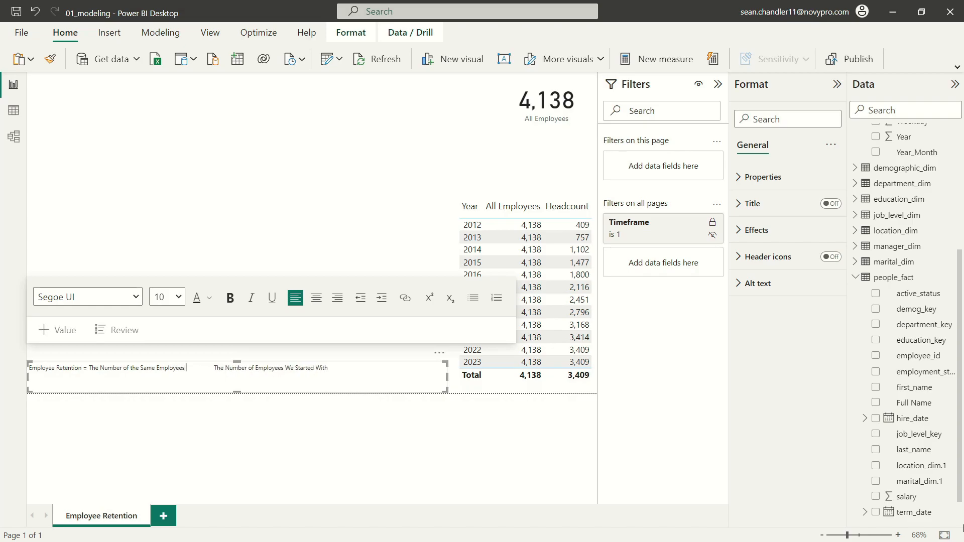
text(d With)
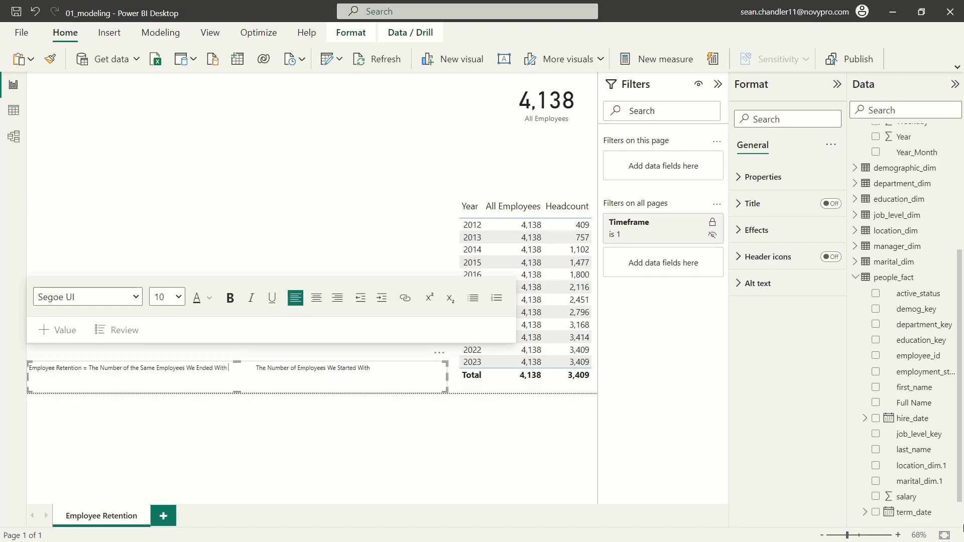
text( /)
key(Delete)
key(Delete)
key(Delete)
key(Delete)
key(Delete)
key(Delete)
key(Delete)
key(Delete)
key(Delete)
key(Delete)
key(Delete)
key(Delete)
key(Delete)
key(Delete)
key(Delete)
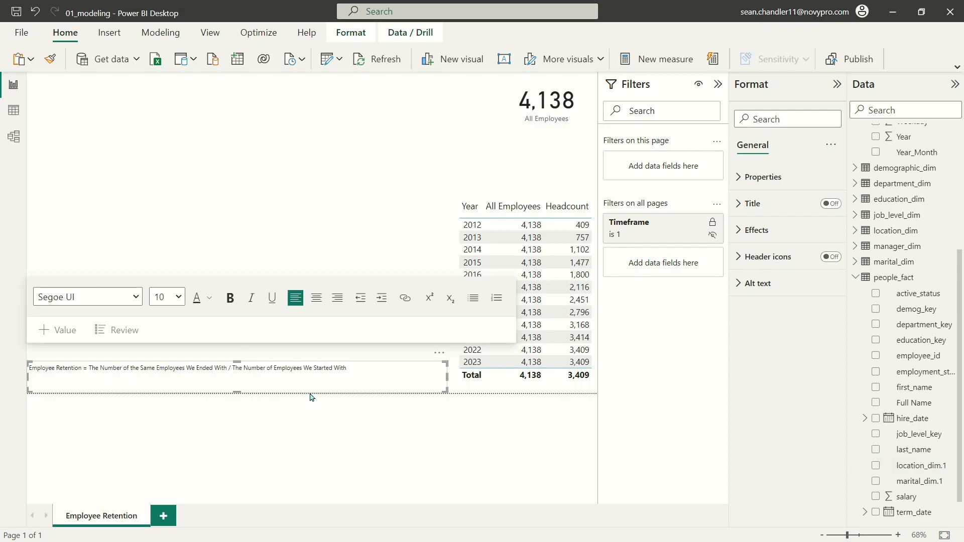
Set the retention formula text to size 16 and narrow the text box so the denominator wraps onto the second line
triple_click(287, 367)
click(179, 297)
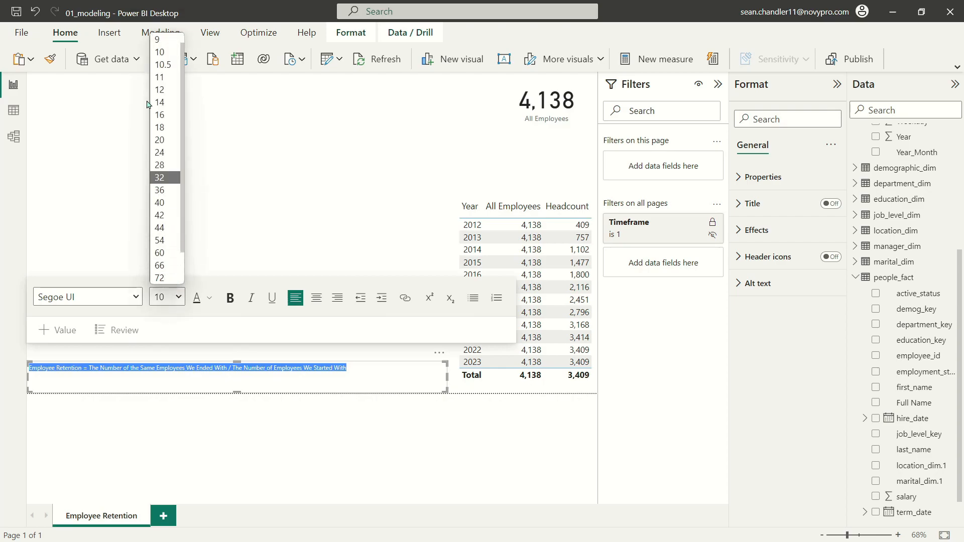
click(168, 113)
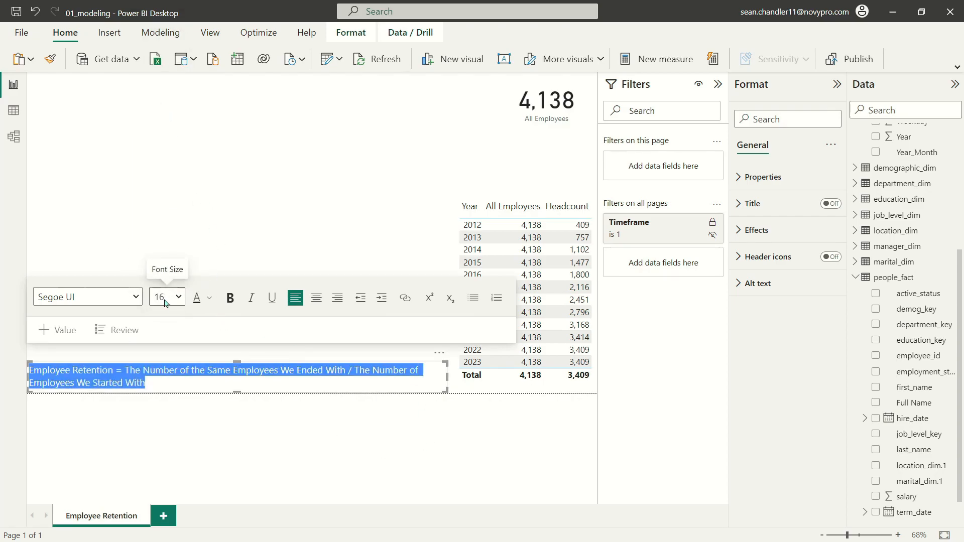
drag(446, 376, 362, 378)
click(108, 381)
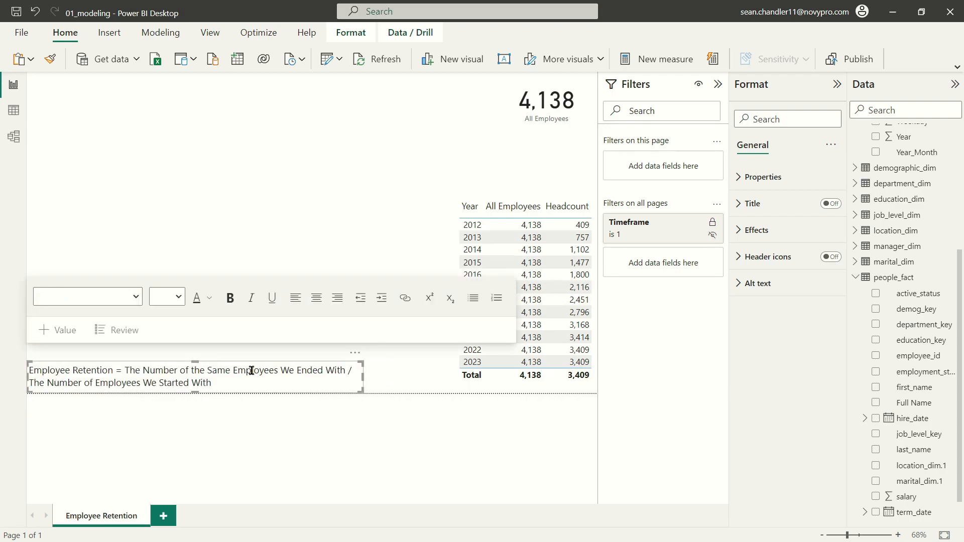
Make "We Started With" in the text box bold and orange
drag(213, 382, 143, 385)
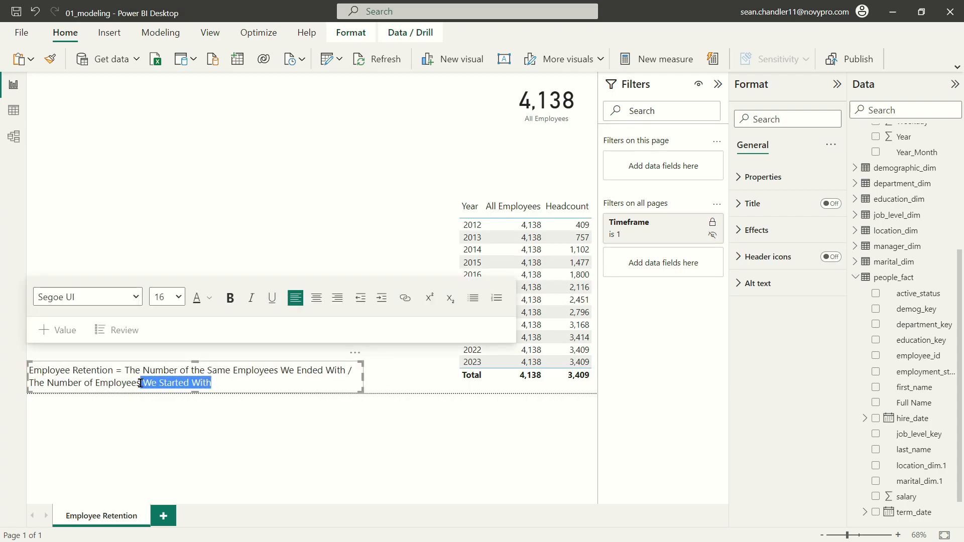
key(ctrl+b)
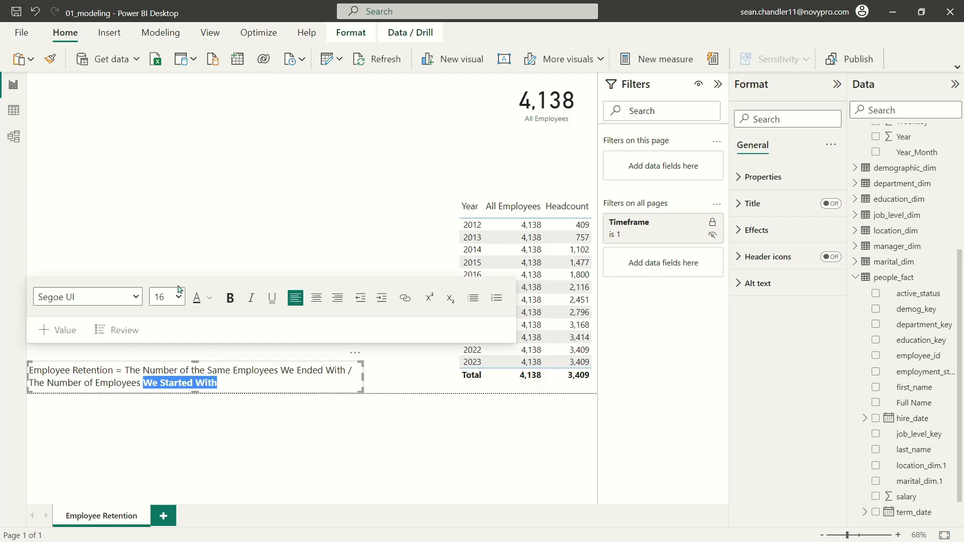
click(210, 298)
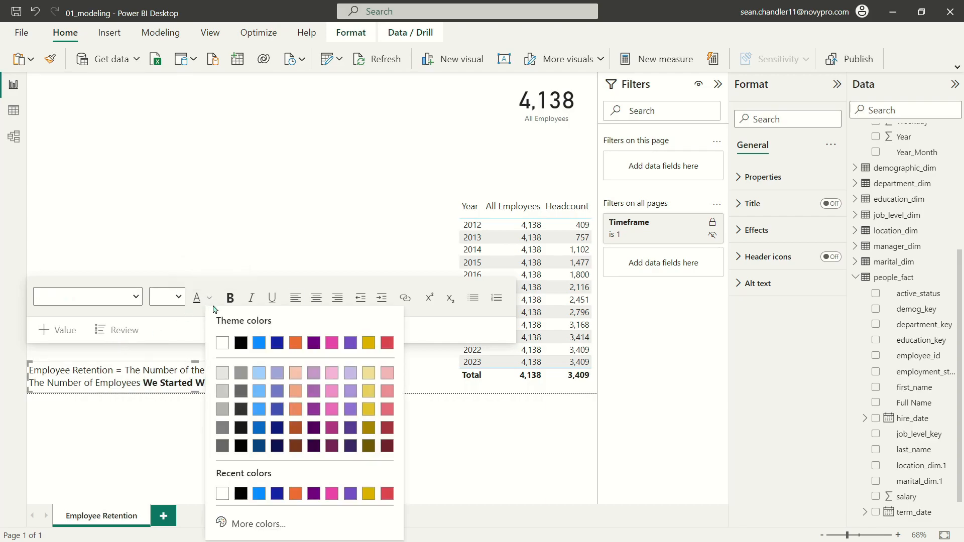
click(295, 345)
click(270, 229)
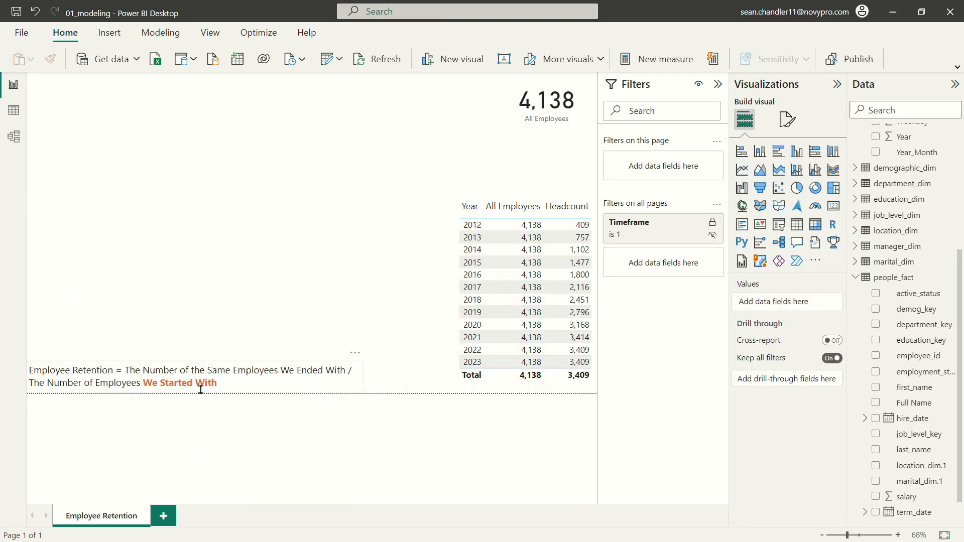
drag(238, 382, 21, 382)
click(246, 372)
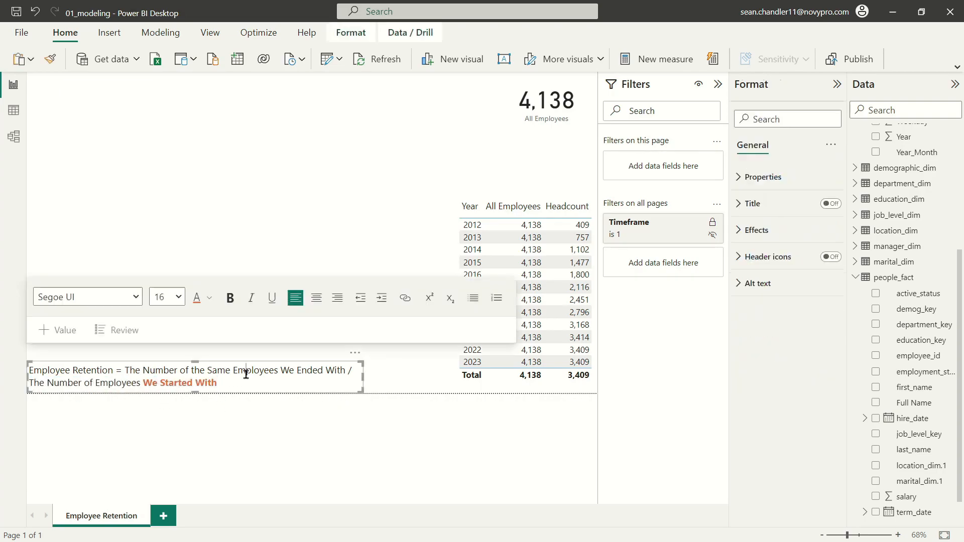
drag(232, 380, 28, 384)
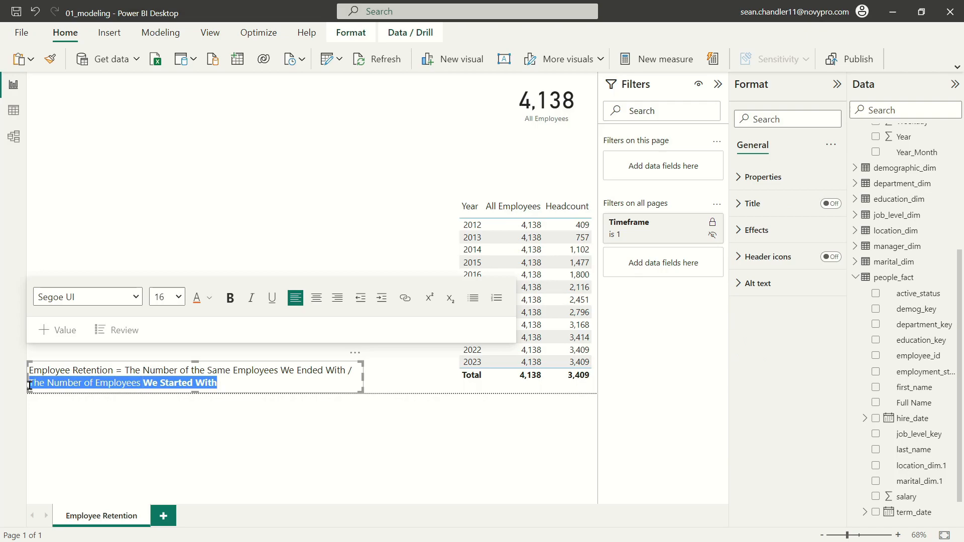
click(251, 382)
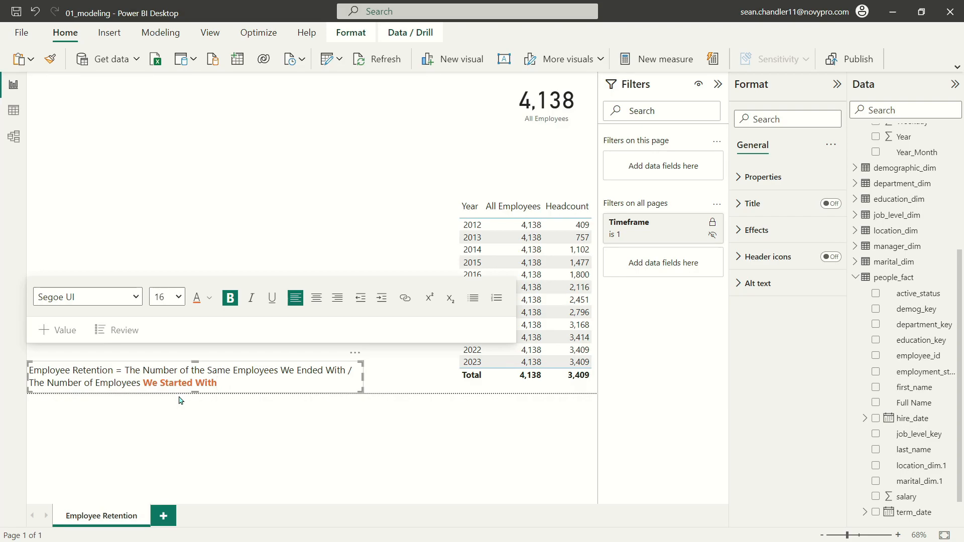
Add a slicer on hire_date from people_fact in the page's upper-left area, using the plain date instead of the date hierarchy
click(248, 169)
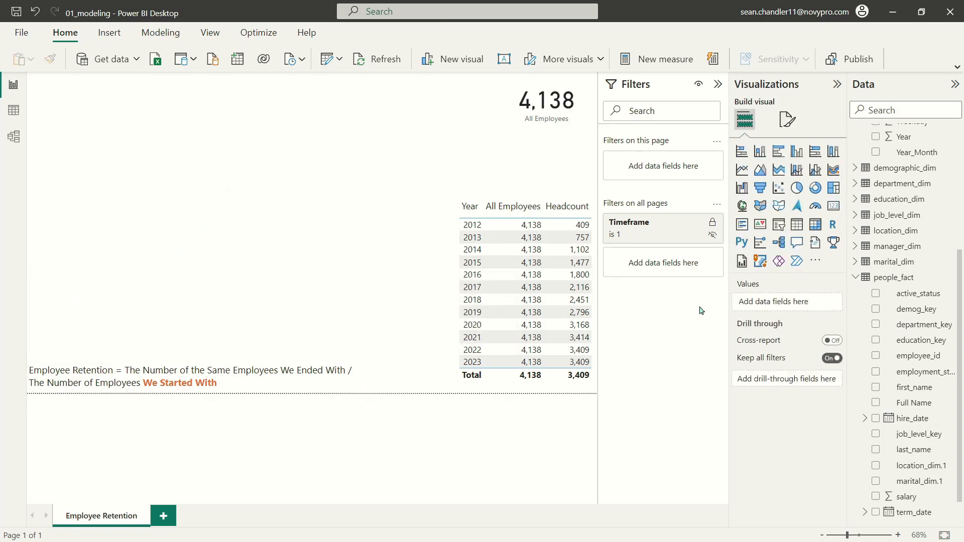
scroll(909, 416, down, 2)
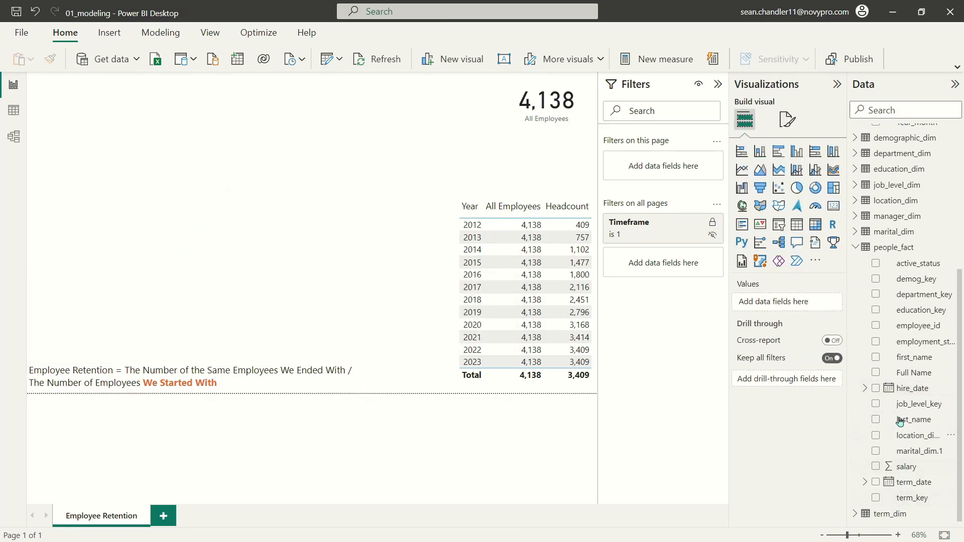
drag(902, 392, 201, 151)
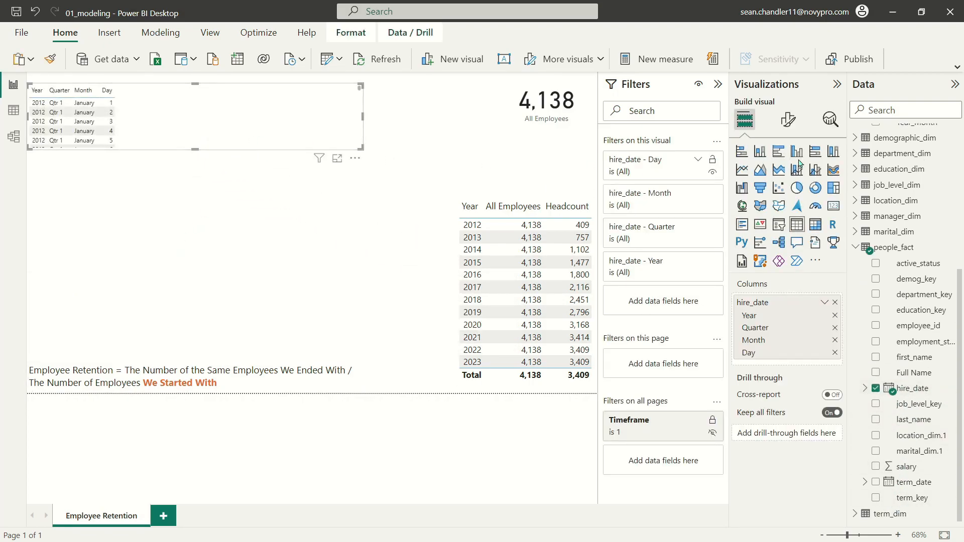
click(779, 224)
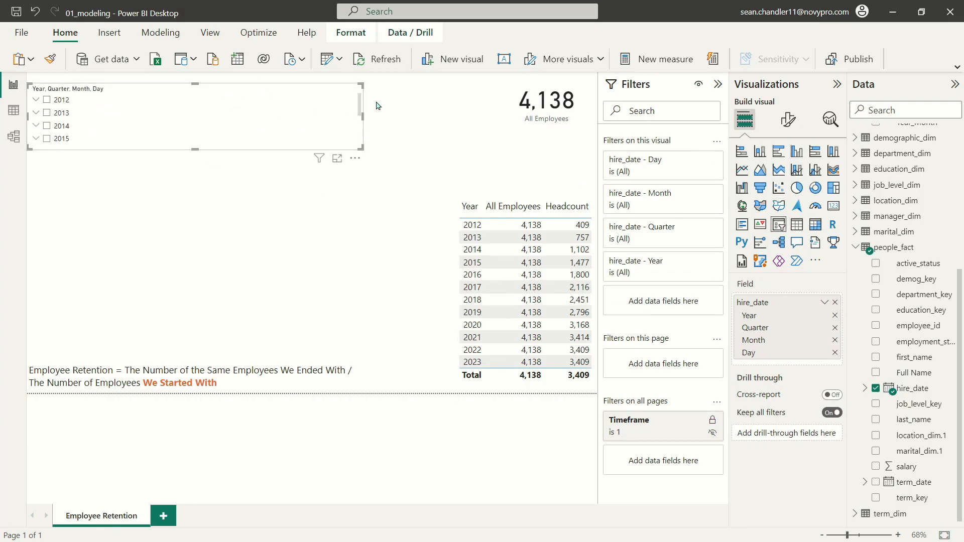
click(825, 301)
click(864, 353)
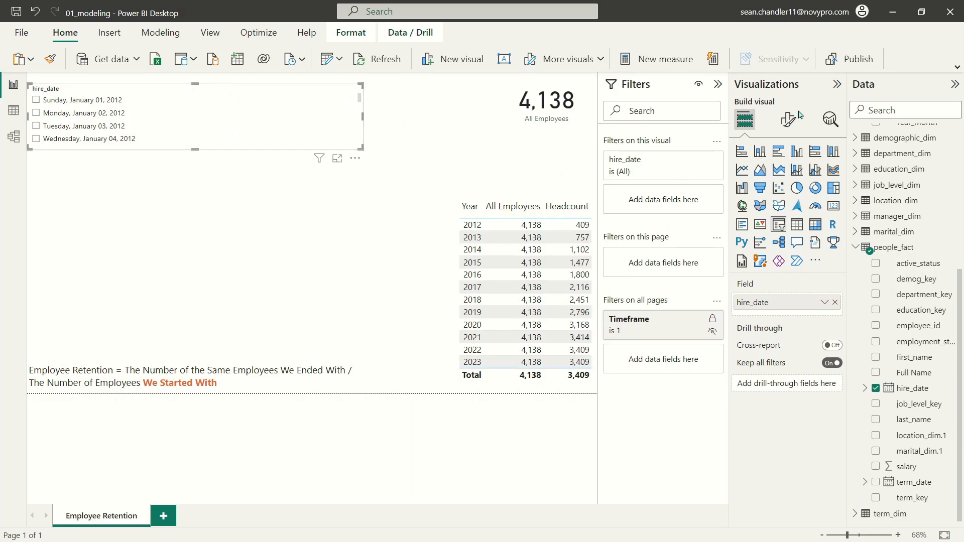
Set the hire_date slicer's style to Between and move it up against the top edge of the page
click(790, 119)
click(781, 210)
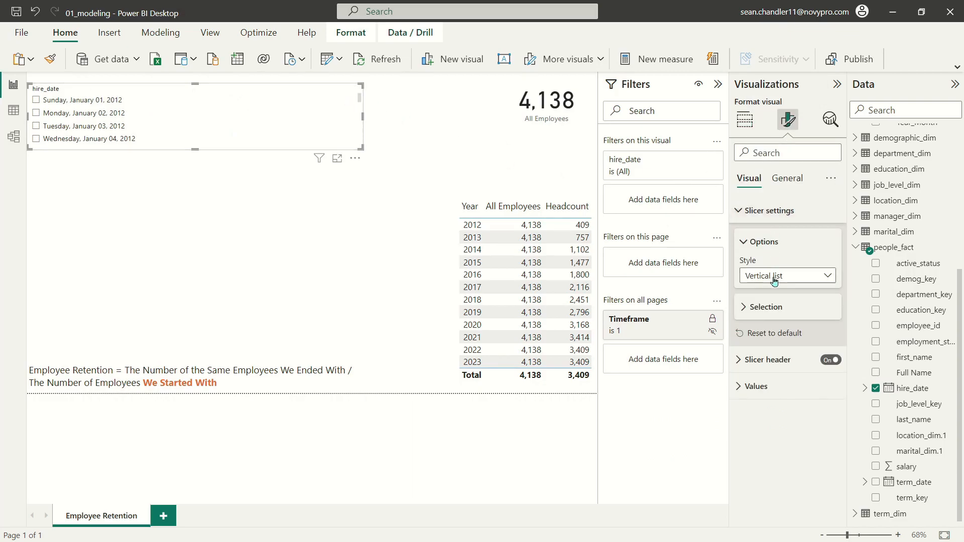
click(779, 275)
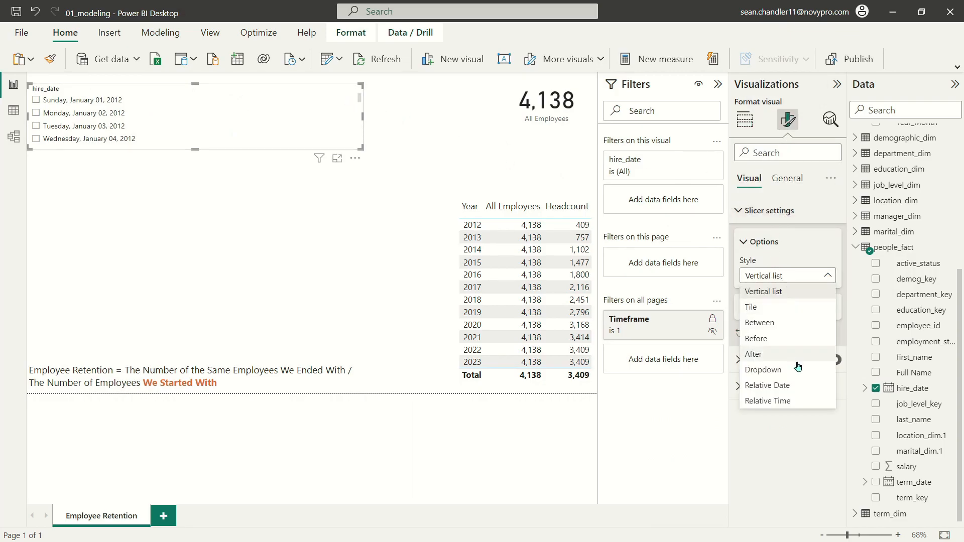
click(759, 323)
drag(345, 137, 346, 126)
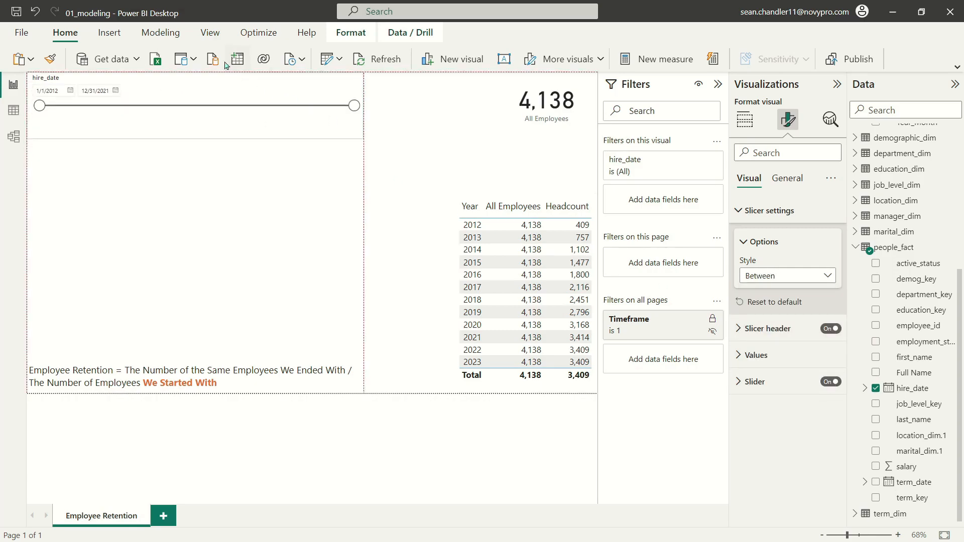
Turn off the Responsive option for the hire_date slicer
click(787, 180)
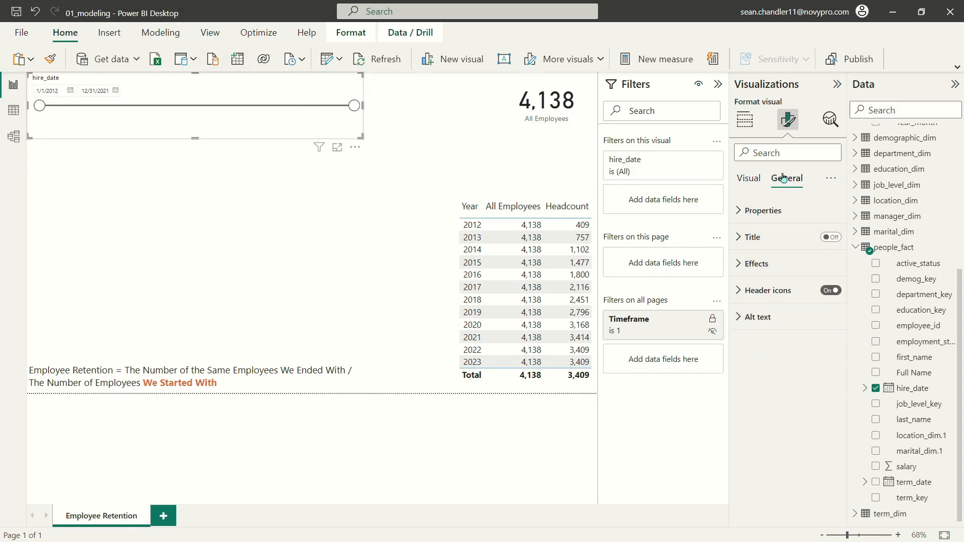
click(758, 211)
click(775, 424)
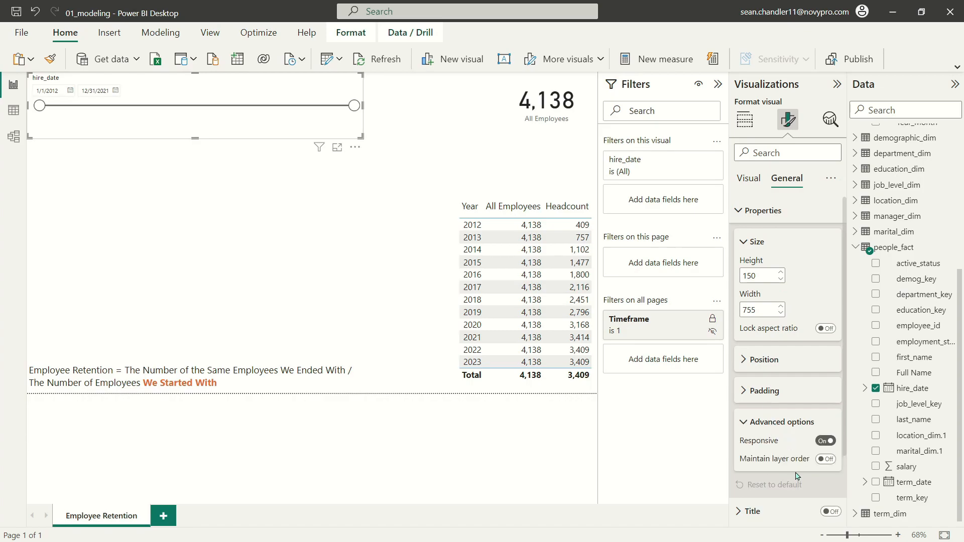
click(826, 442)
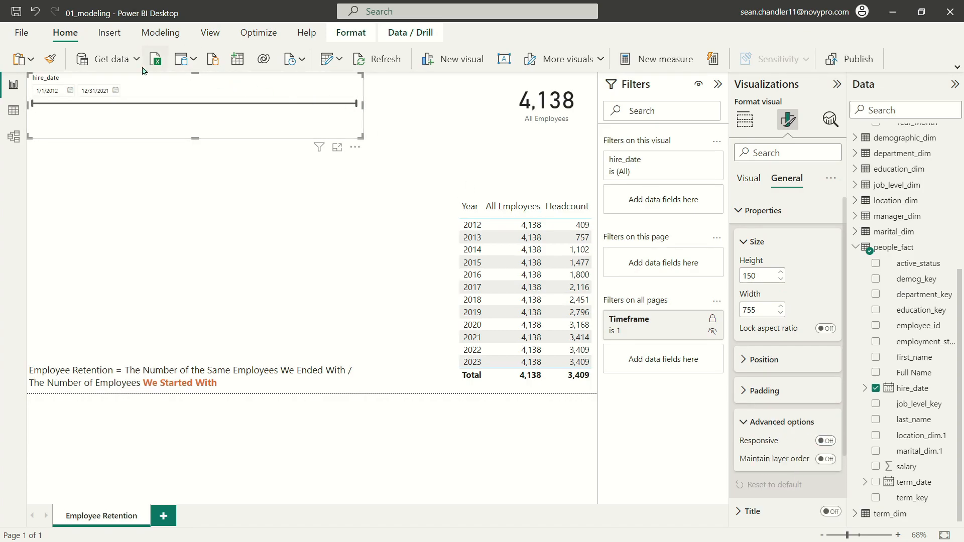
Limit the hire_date slicer to 1/1/2012 through 12/31/2012 and shrink it to about 362 wide by 111 high
drag(354, 107, 64, 114)
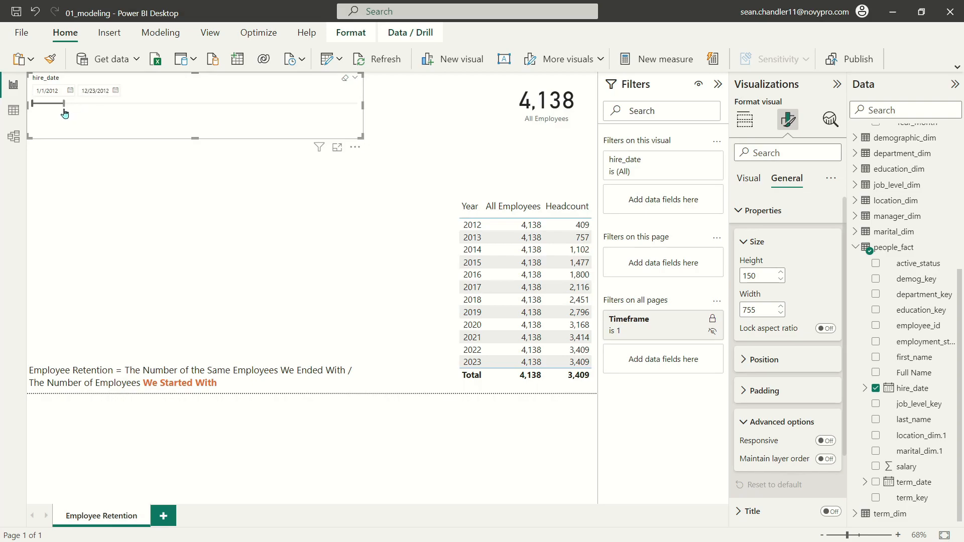
click(116, 91)
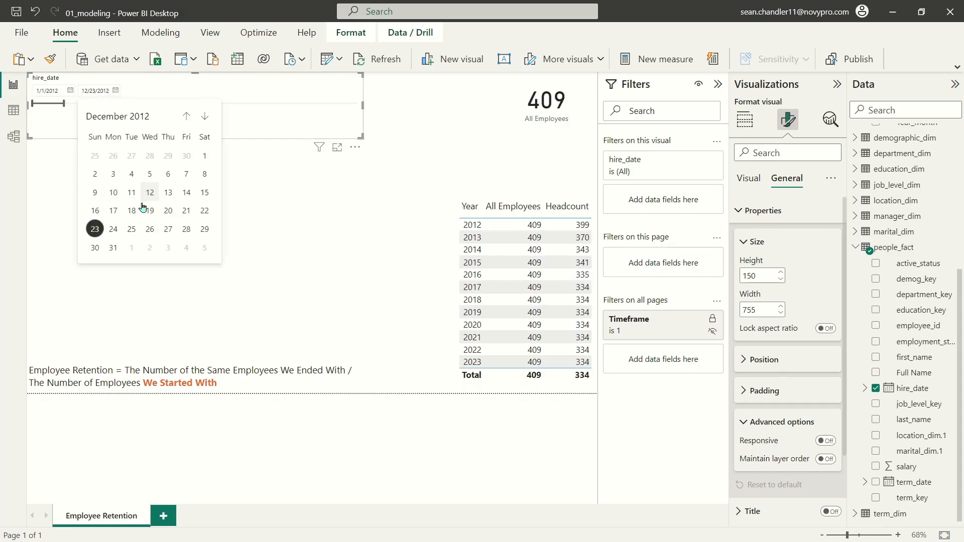
click(113, 248)
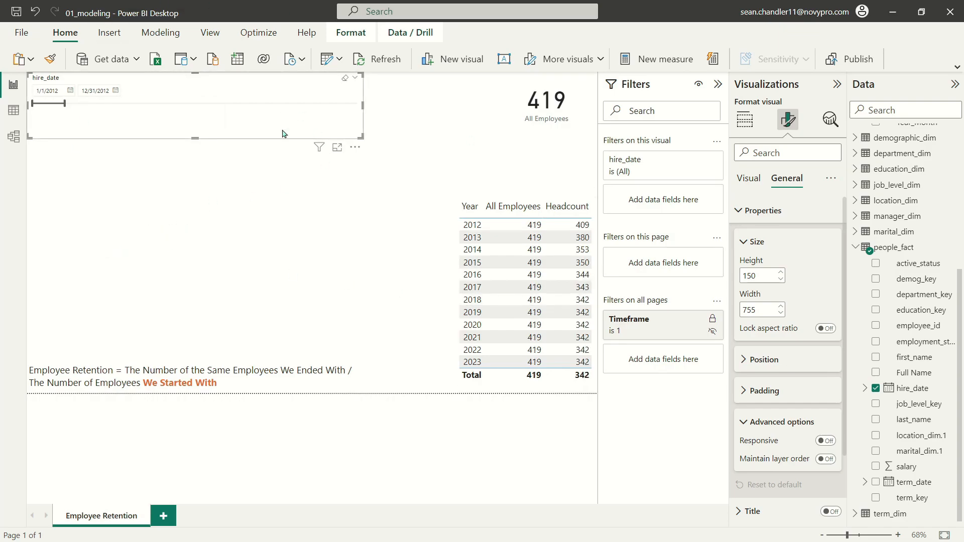
drag(361, 136, 188, 121)
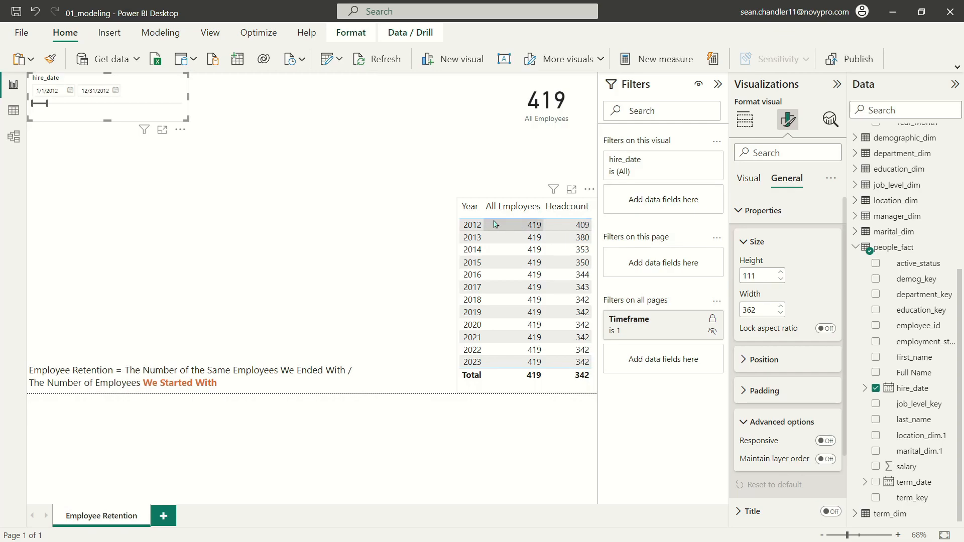
click(280, 135)
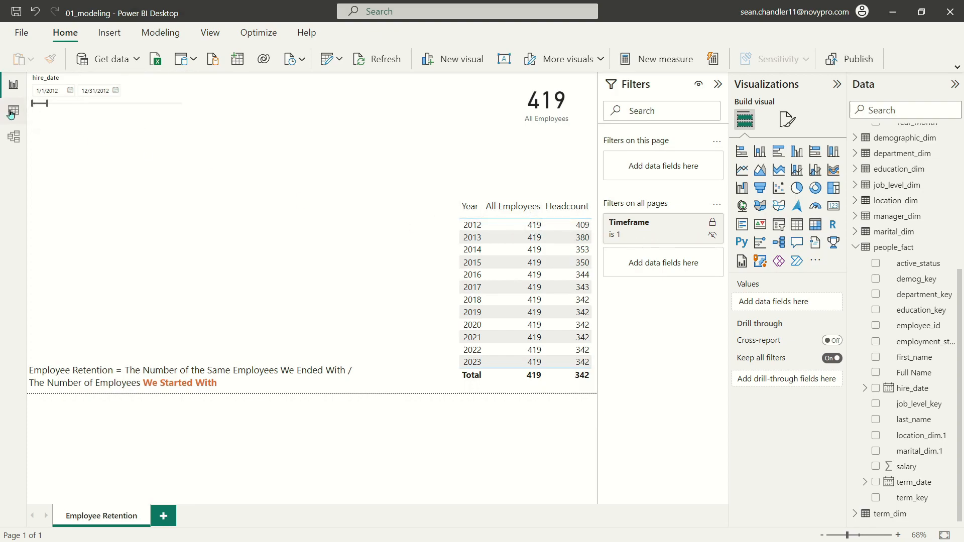
Clear the term_date filter in the people_fact data and return to the report page
click(13, 110)
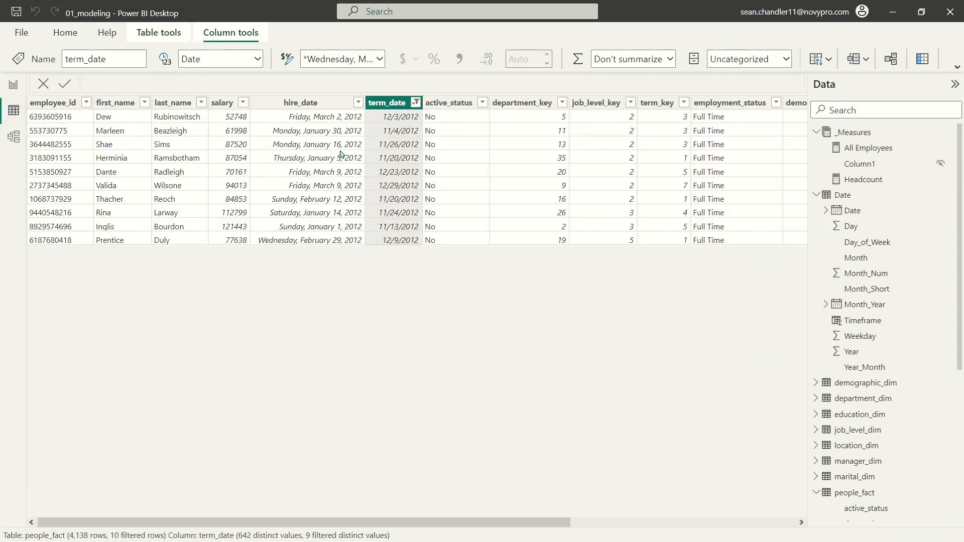
click(415, 103)
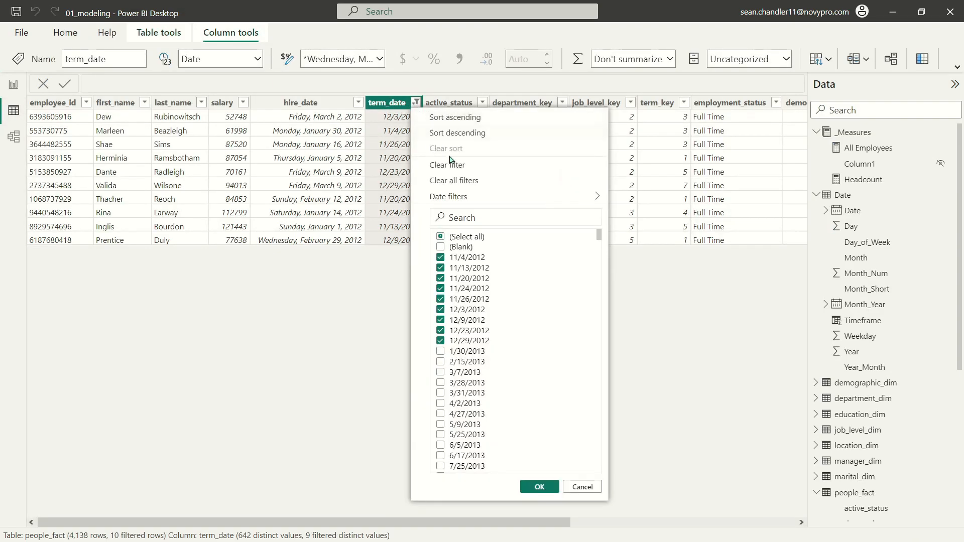
click(452, 166)
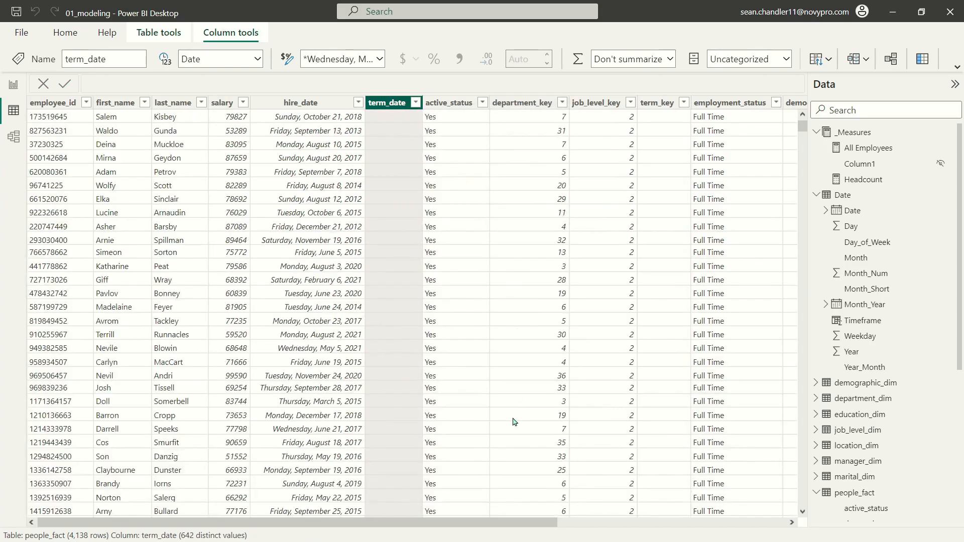
click(13, 84)
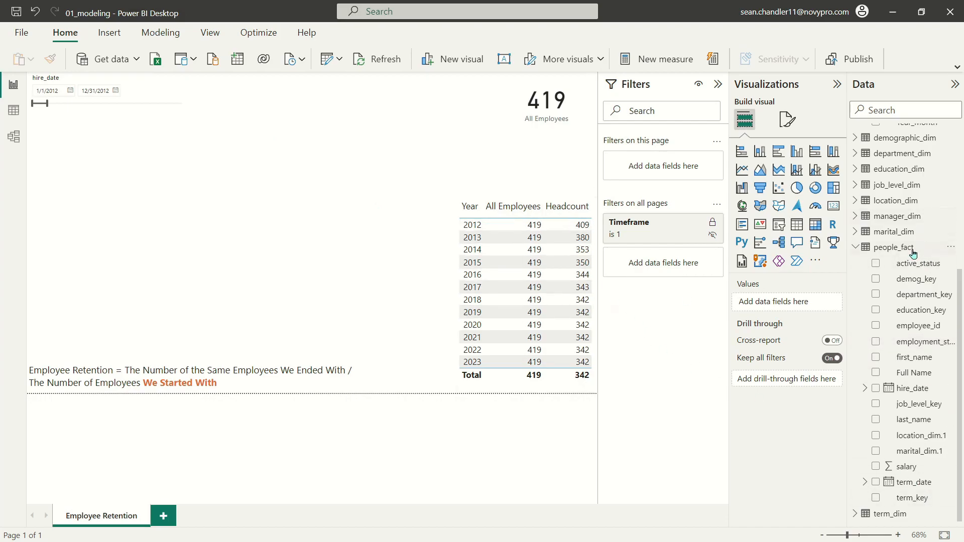
Add a table visual below the hire_date slicer showing Year from the Date table without summarization
scroll(913, 370, up, 5)
drag(904, 336, 150, 188)
click(798, 227)
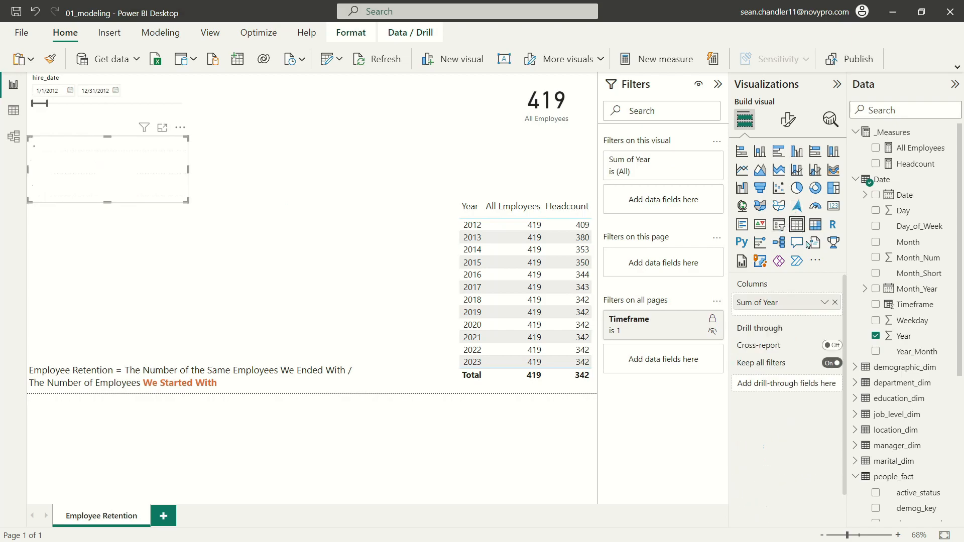
click(824, 302)
click(855, 125)
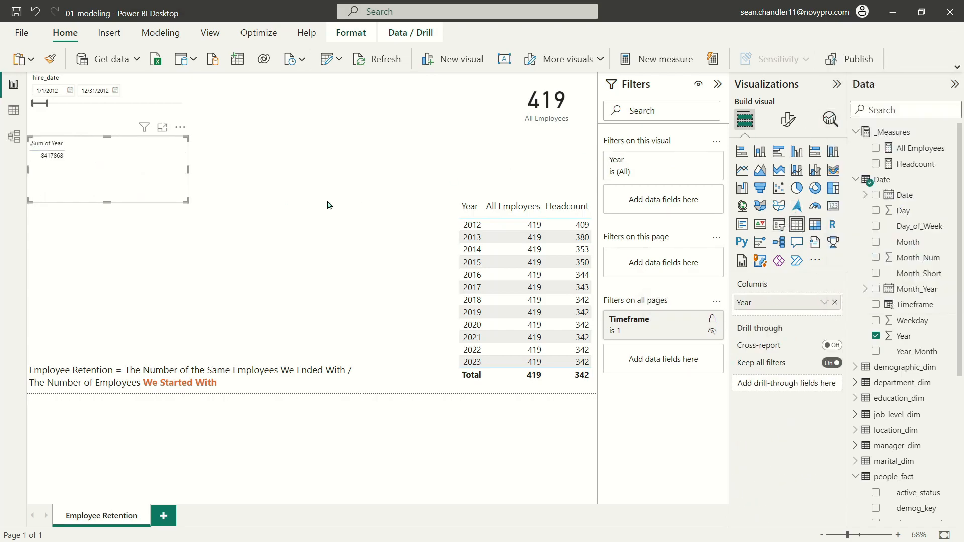
Copy the Headcount table's formatting to the new Year table and enlarge it until all the years fit
click(493, 201)
click(50, 58)
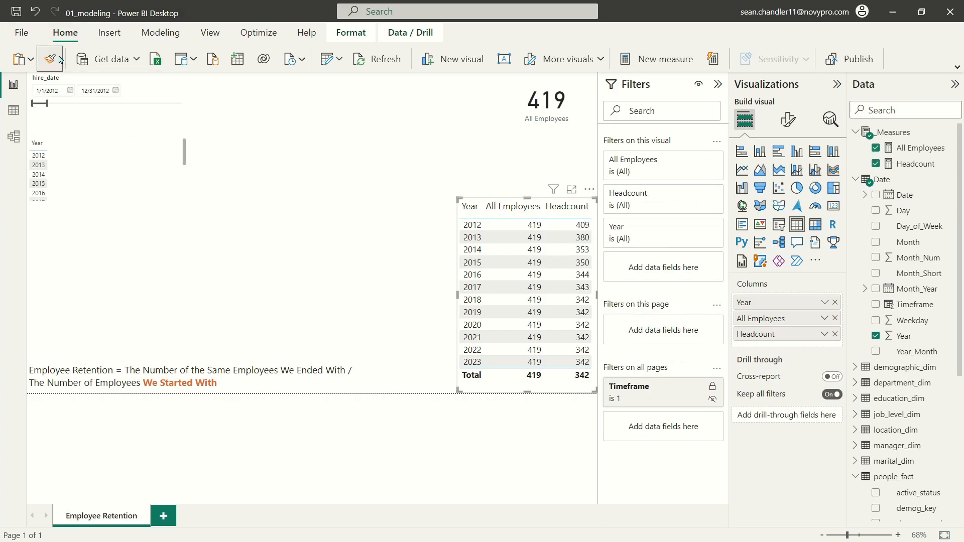
click(142, 172)
drag(185, 201, 177, 349)
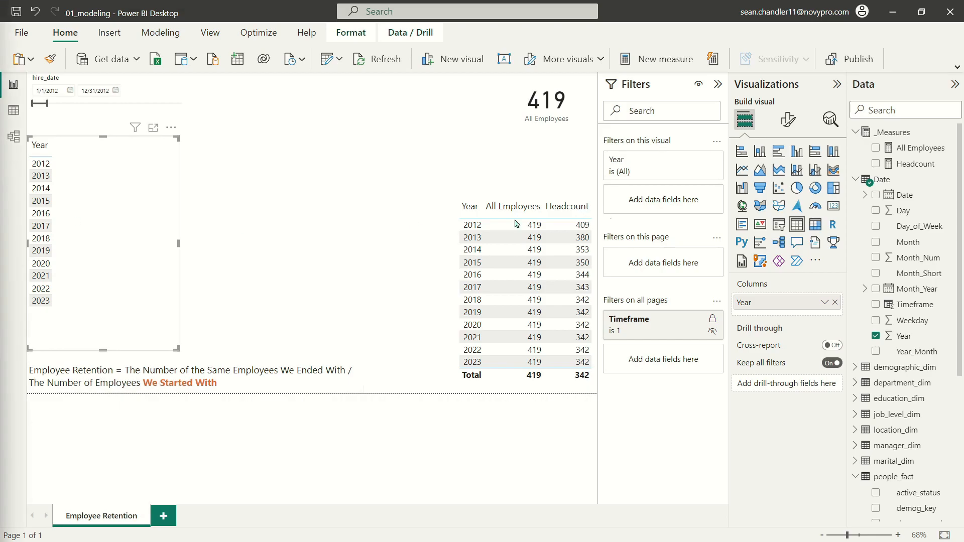
Create a measure in _Measures named Starting Headcount that begins with CALCULATE([All Employees],
right_click(906, 161)
click(847, 201)
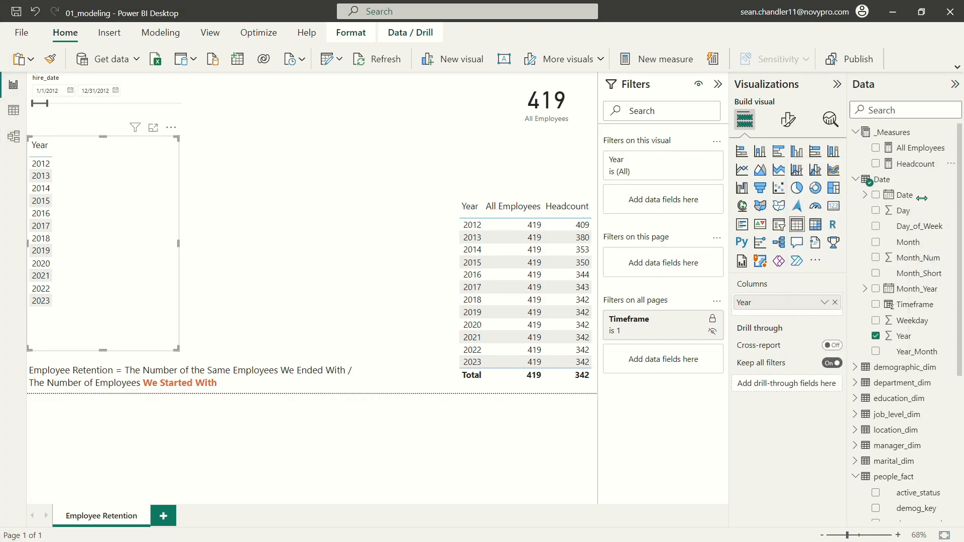
text(Starting Headcount = CALCULATE()
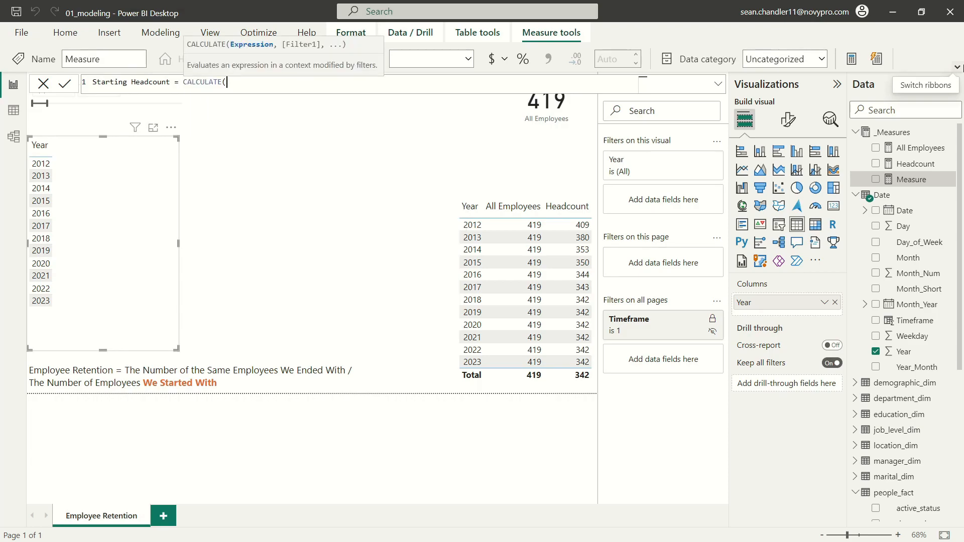
text(ALL()
key(BackSpace)
key(Up)
key(Tab)
text(,)
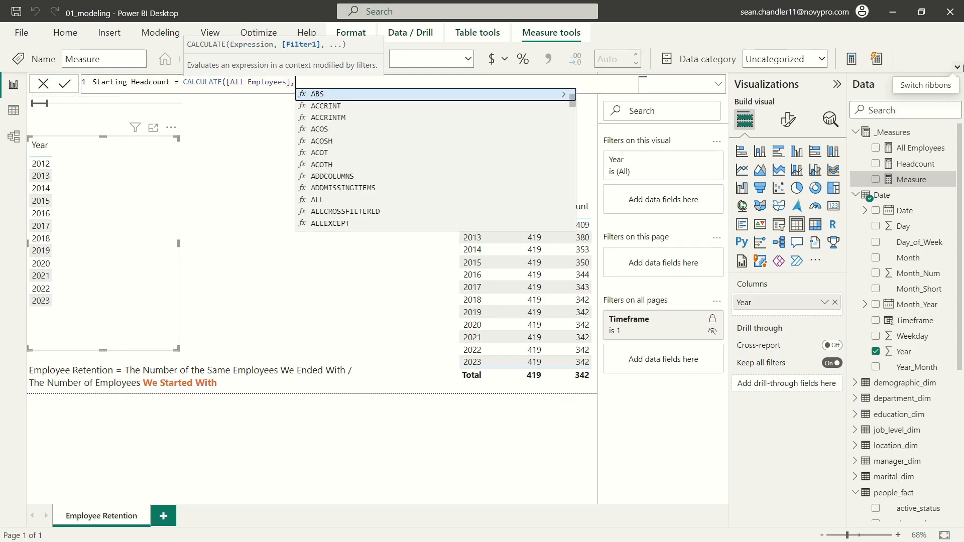
Add filter(people_fact, people_fact[hire_date]<FIRSTDATE('Date'[Date]) as the filter argument of the Starting Headcount formula
text( filt)
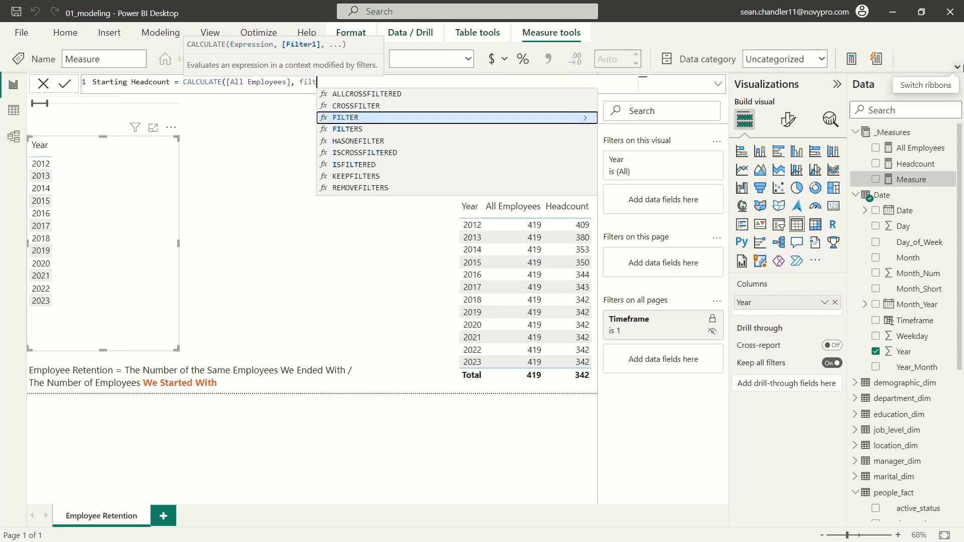
text(er(pe)
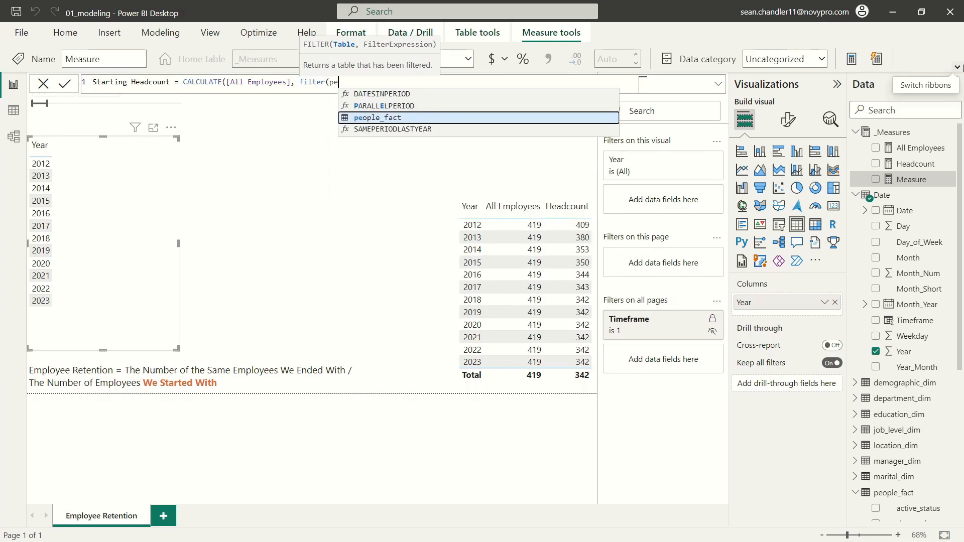
key(Tab)
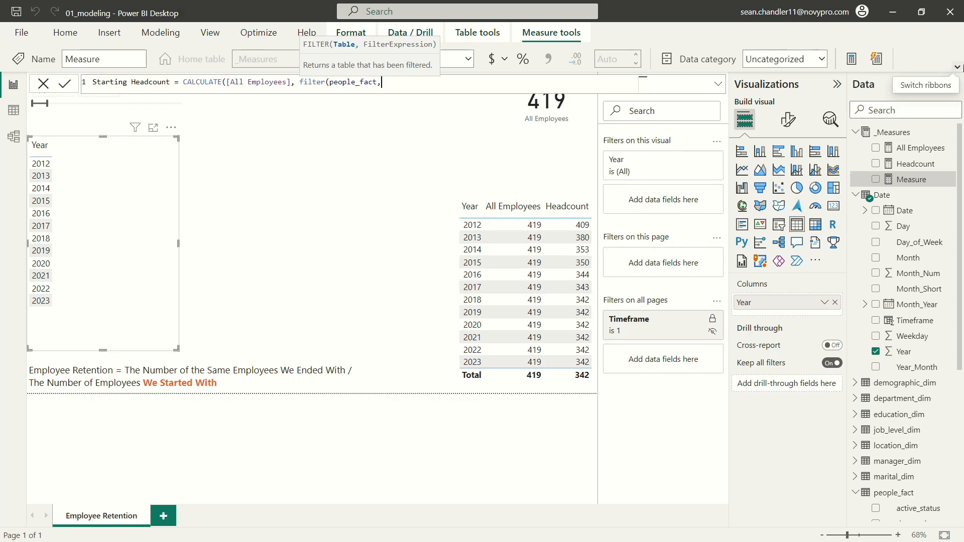
text(people_fact[hire_date])
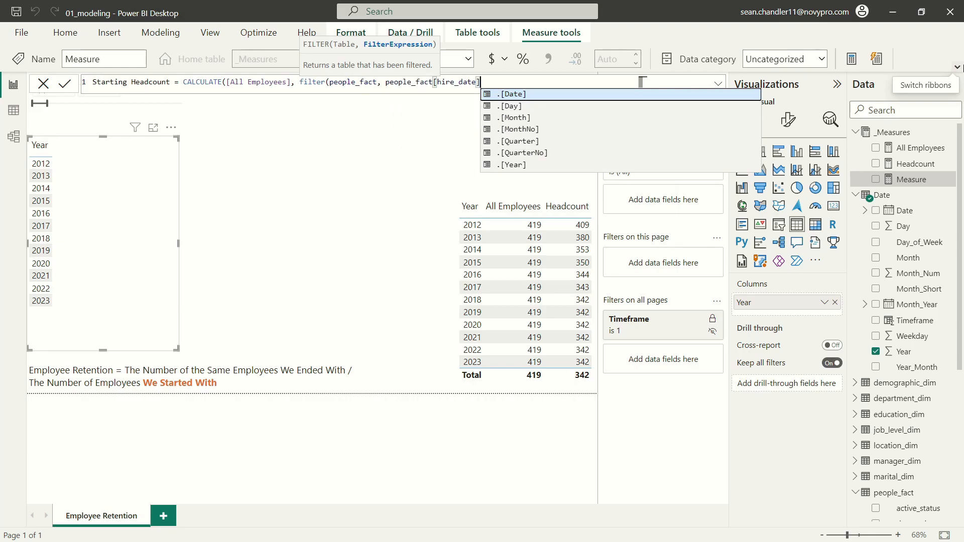
text(<)
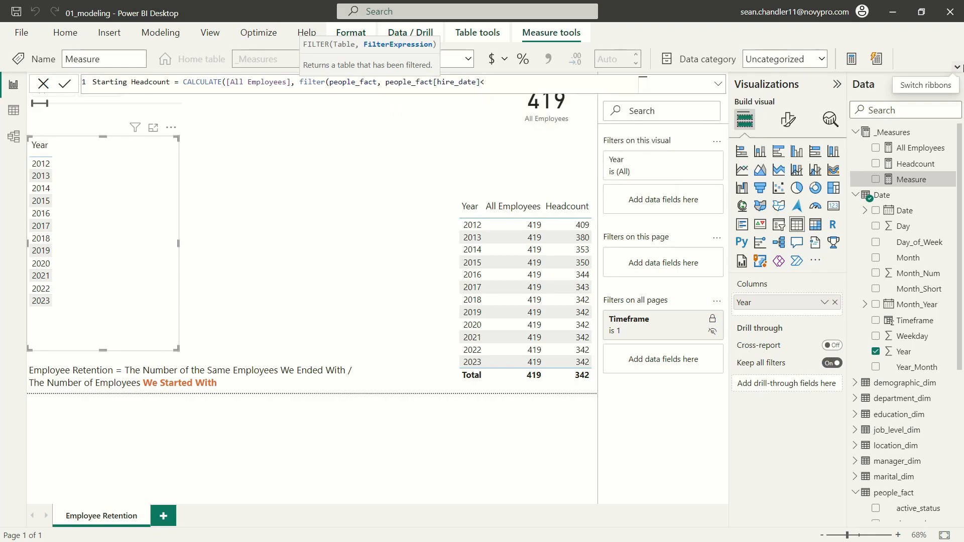
text(first)
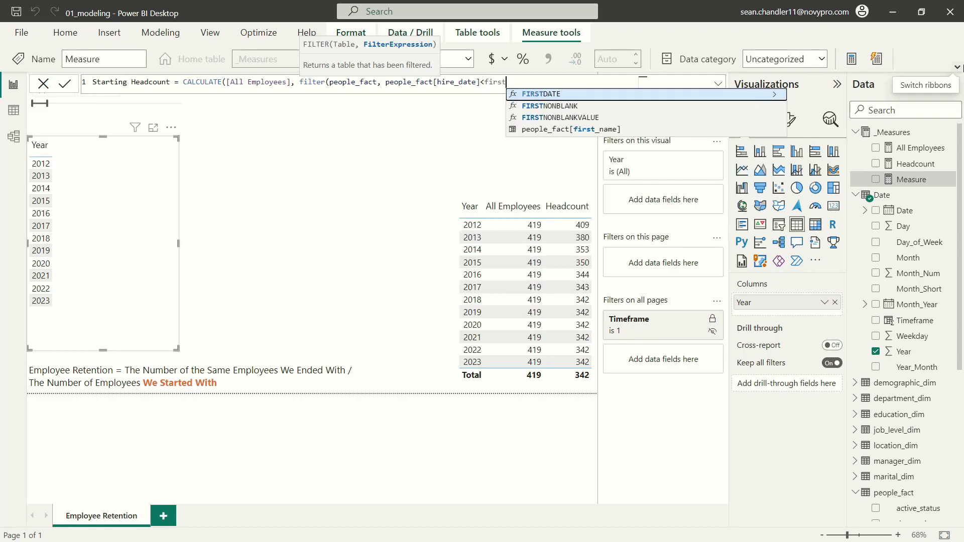
key(Tab)
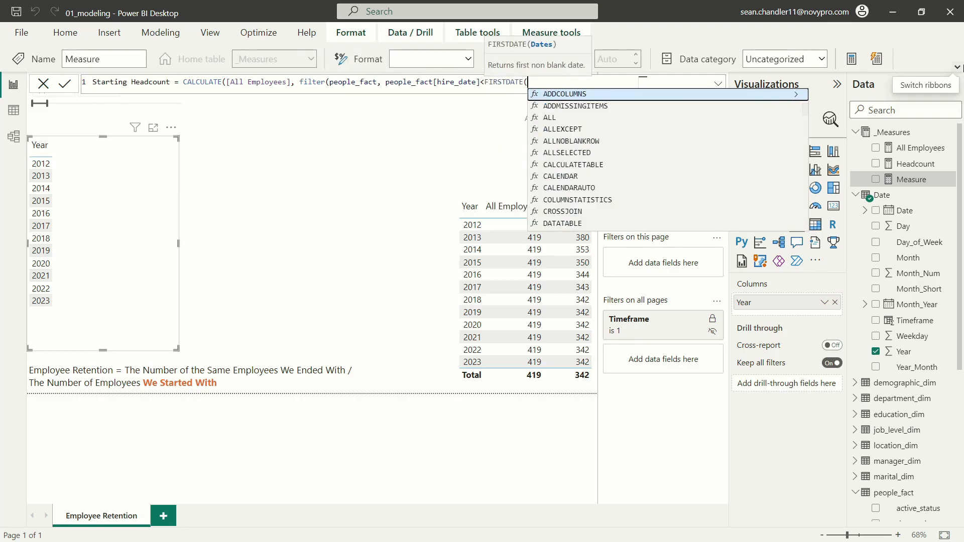
text(date)
key(Down)
key(Tab)
text())
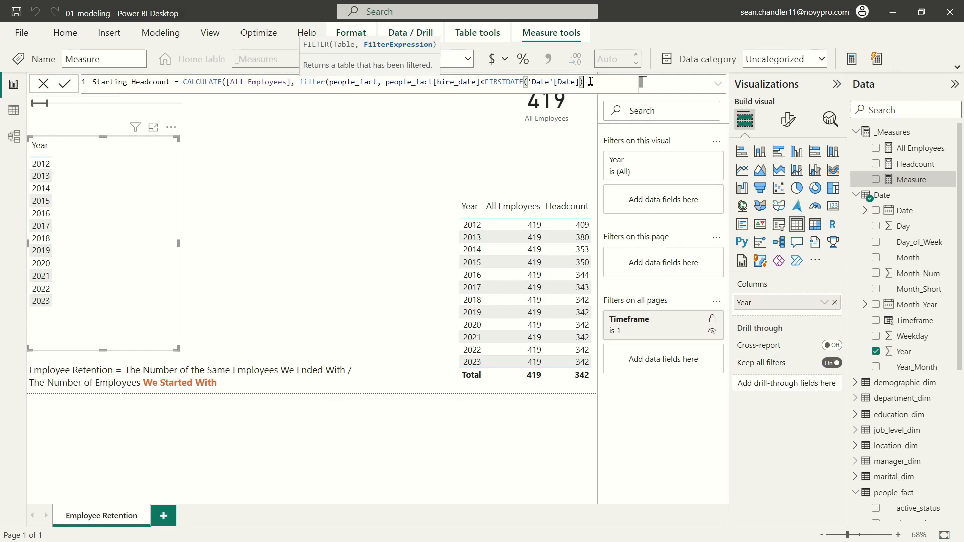
Extend the Starting Headcount filter with && (people_fact[term_date]=BLANK() after the hire_date condition
text(&& (term)
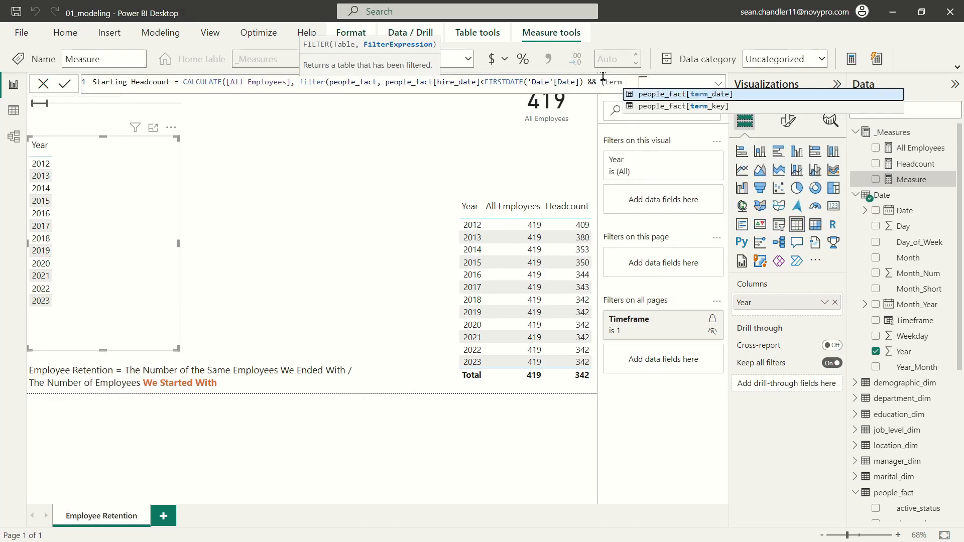
key(Tab)
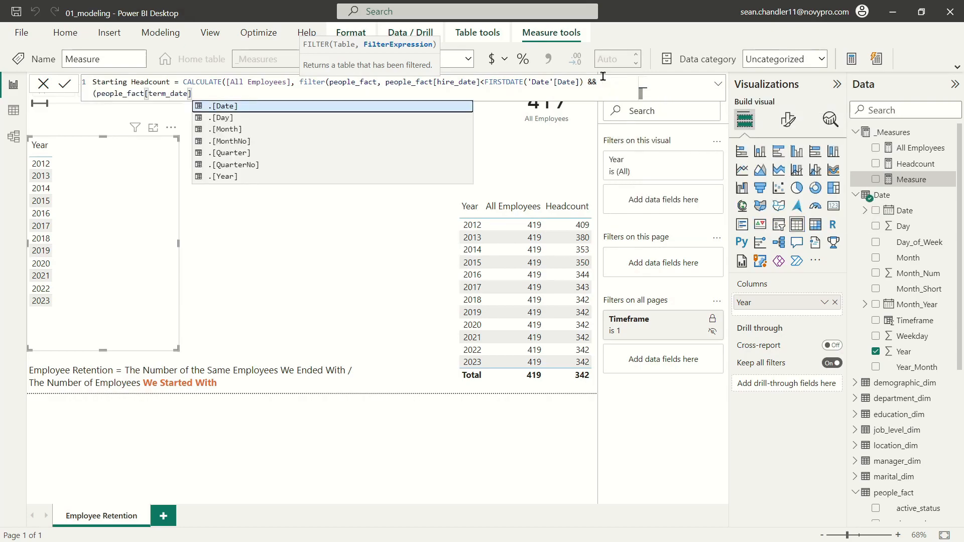
text(isblan)
key(BackSpace)
key(BackSpace)
key(BackSpace)
key(BackSpace)
key(BackSpace)
key(BackSpace)
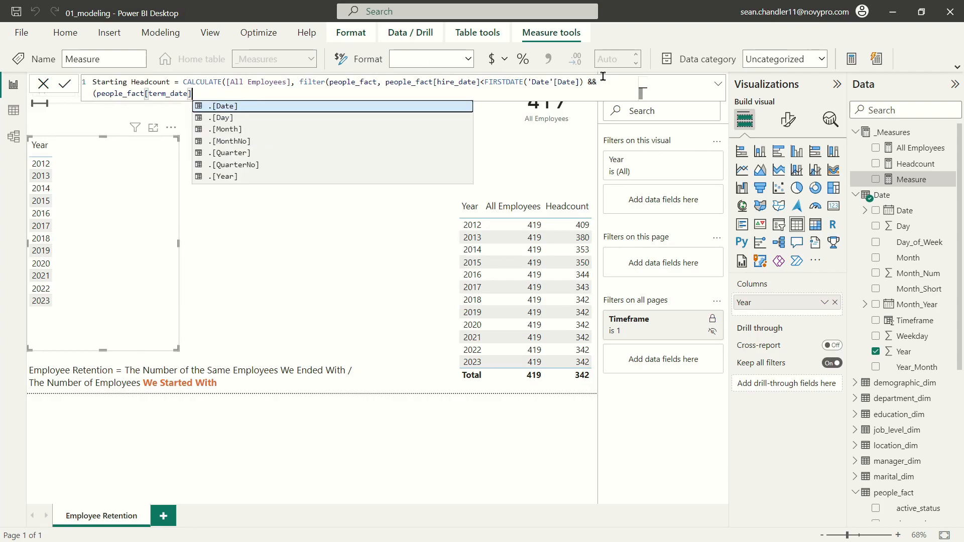
text(=bl)
key(Tab)
text())
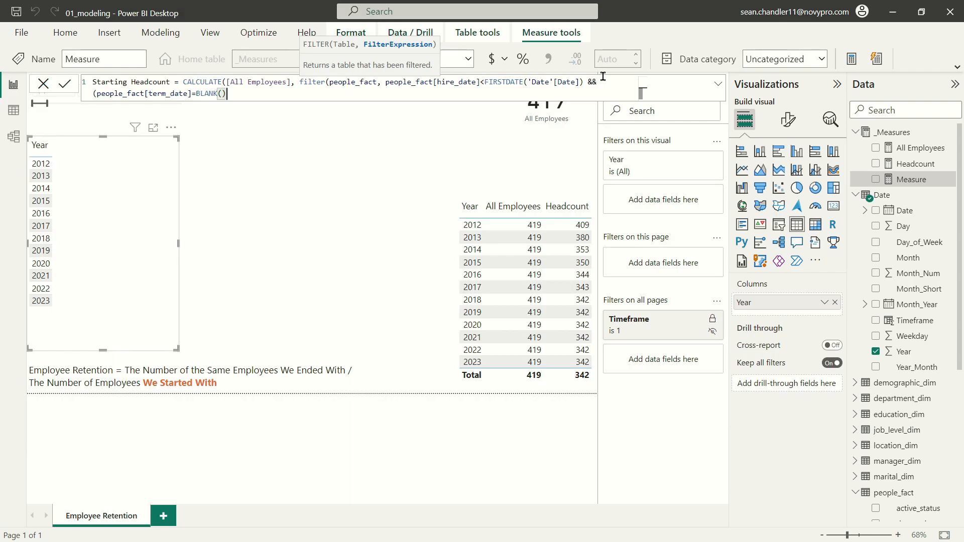
Add || people_fact[term_date]>=FIRSTDATE('Date'[Date]) to the filter, close all parentheses and commit the Starting Headcount measure
text() || term)
key(Tab)
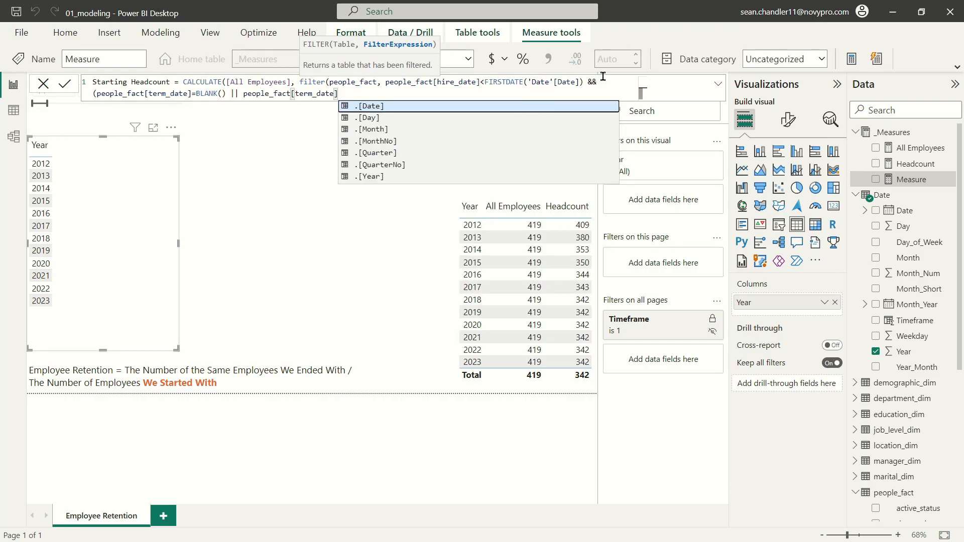
text(>=)
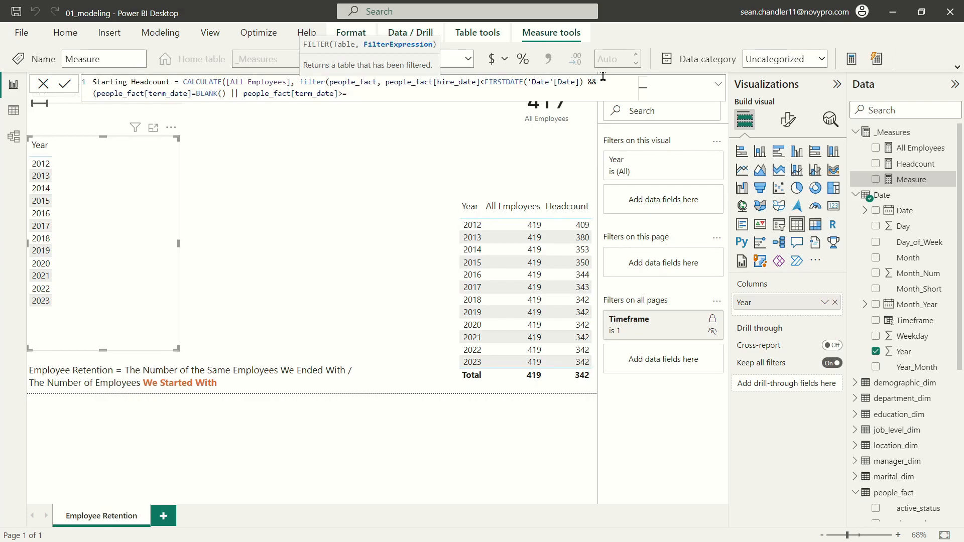
text(first)
key(Tab)
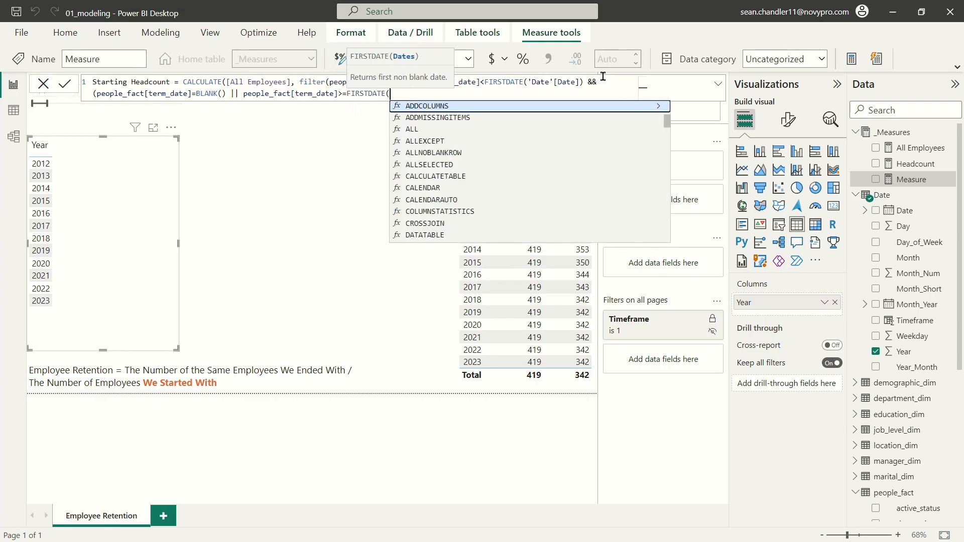
text(date)
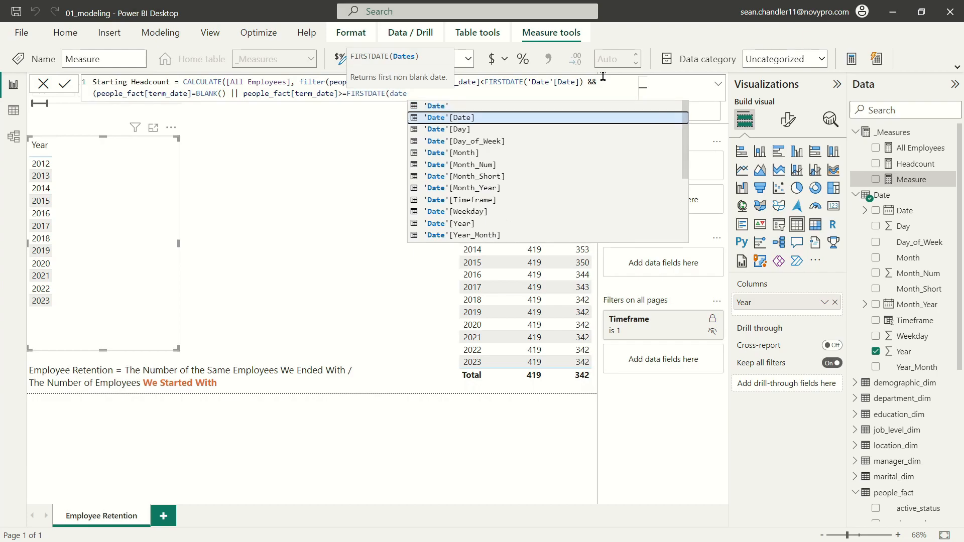
key(Down)
key(Tab)
text()))
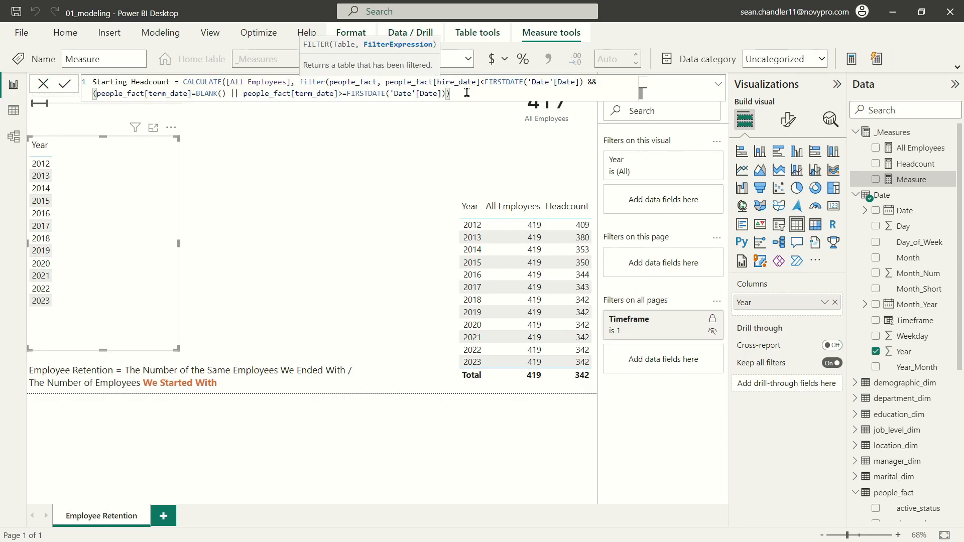
text()))
key(Return)
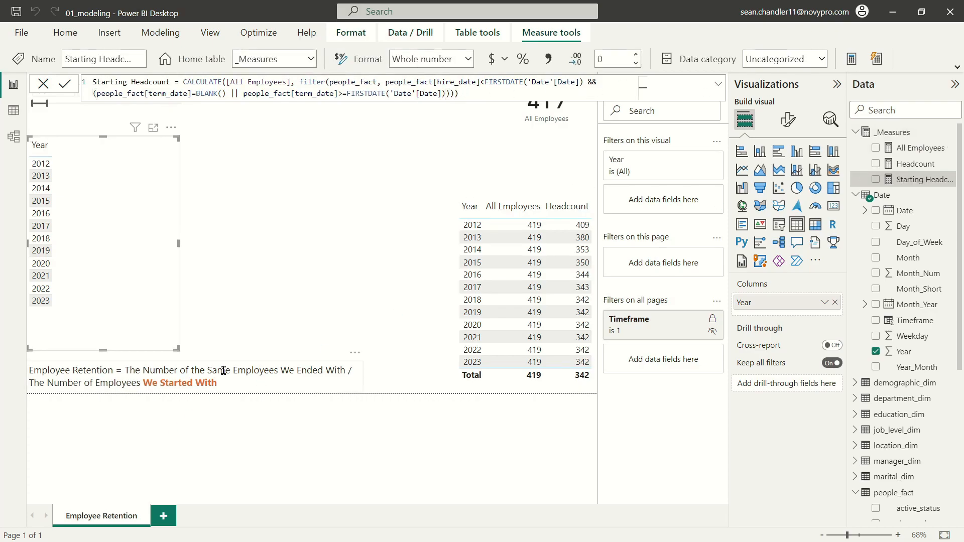
Add Starting Headcount to the Year table and make its Year field show items with no data
drag(903, 181, 68, 217)
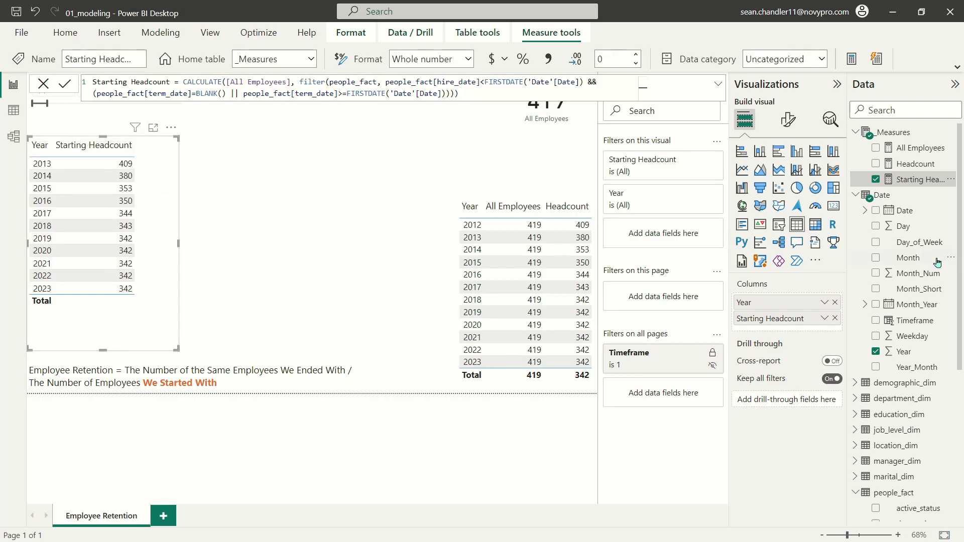
click(825, 304)
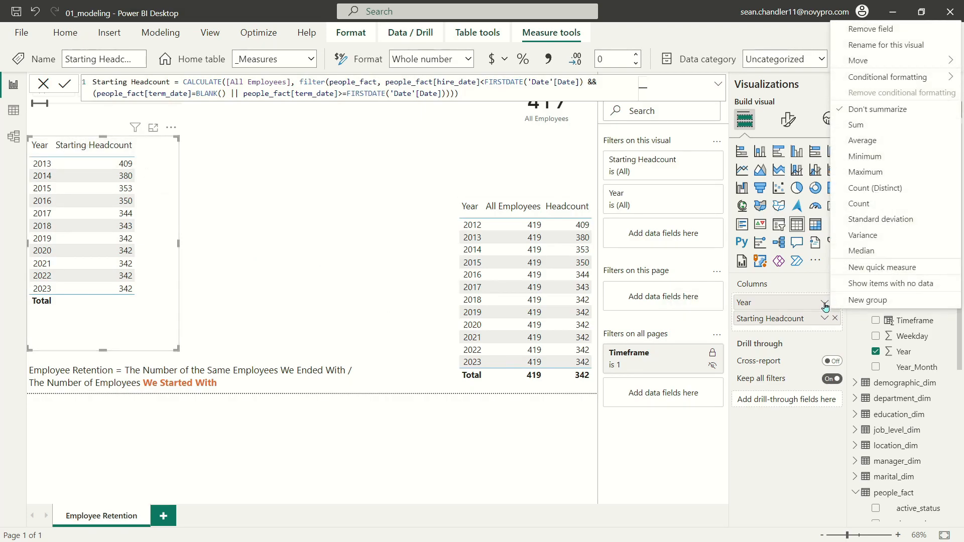
click(856, 283)
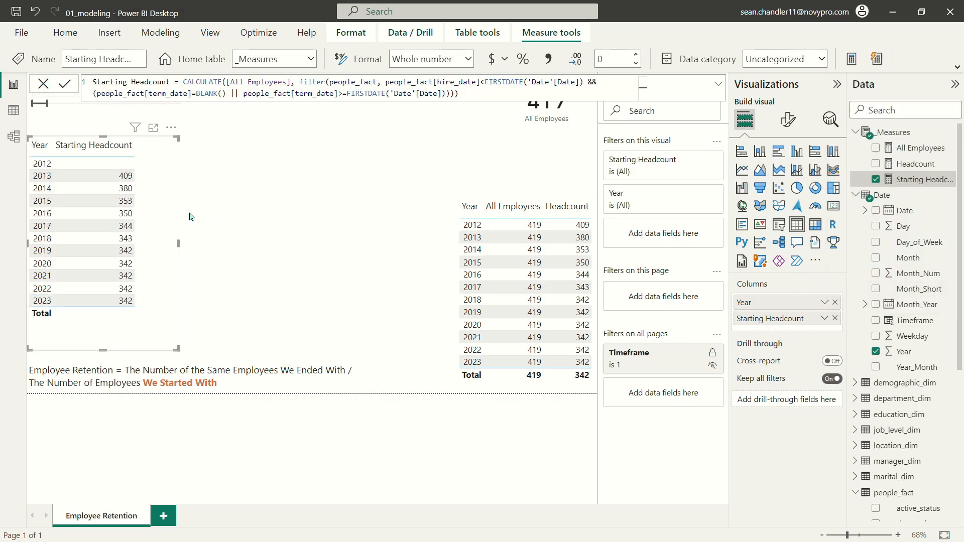
Check the Year field's options and examine the hire_date condition in the Starting Headcount formula
click(825, 304)
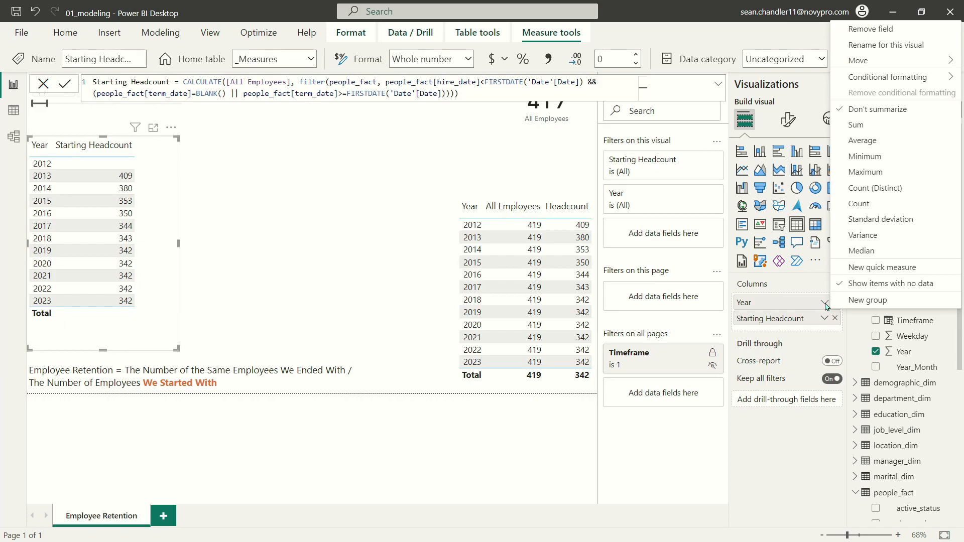
click(166, 156)
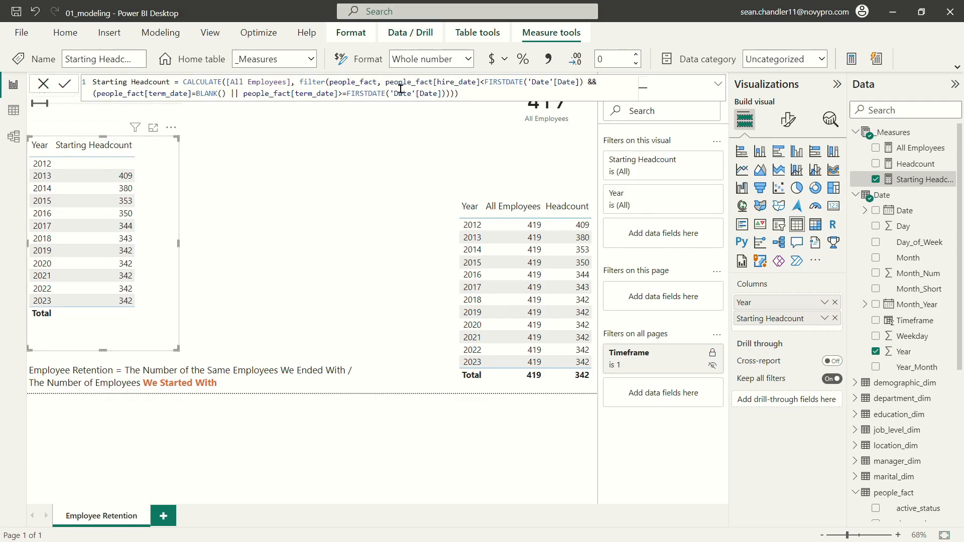
drag(385, 81, 588, 79)
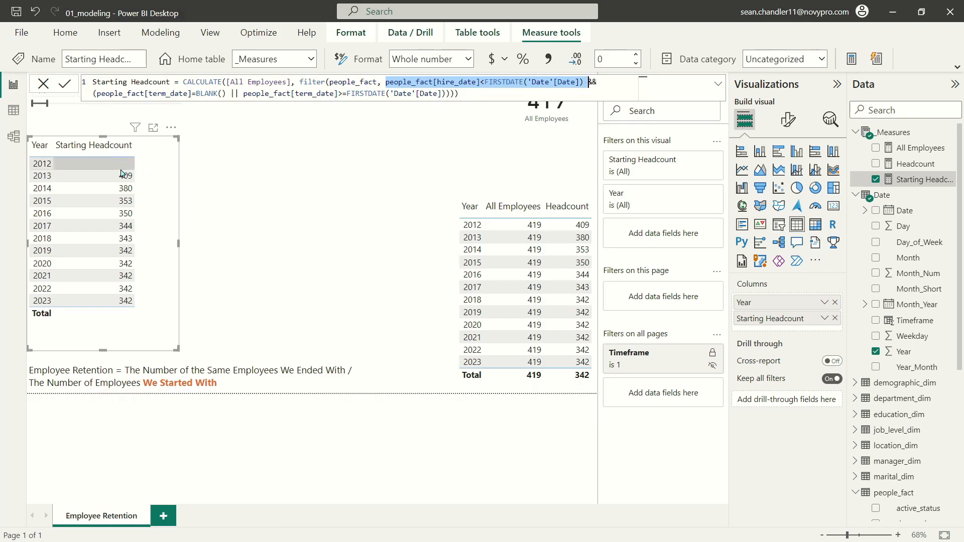
click(472, 89)
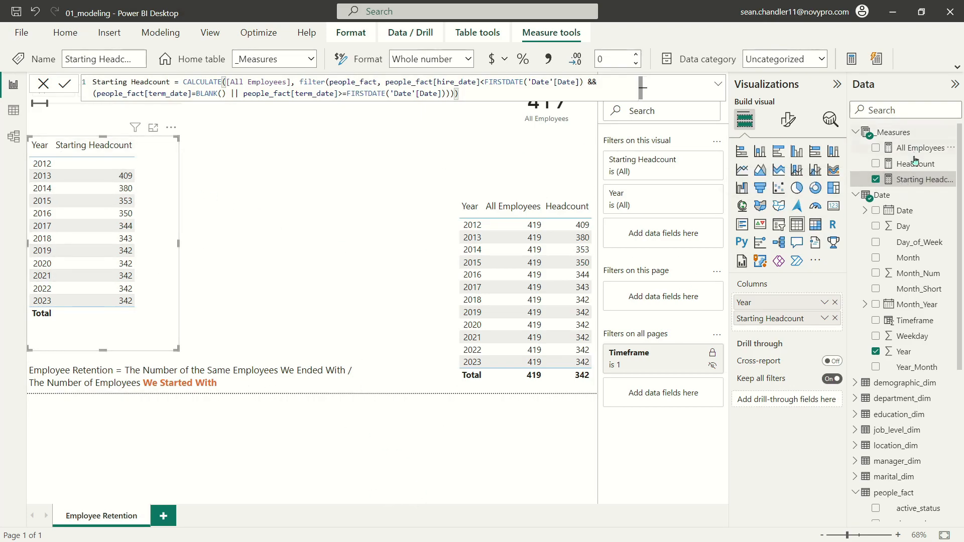
Create a measure in _Measures named Ending Headcount that begins with CALCULATE([All Employees]
click(916, 180)
click(843, 221)
text(Ending )
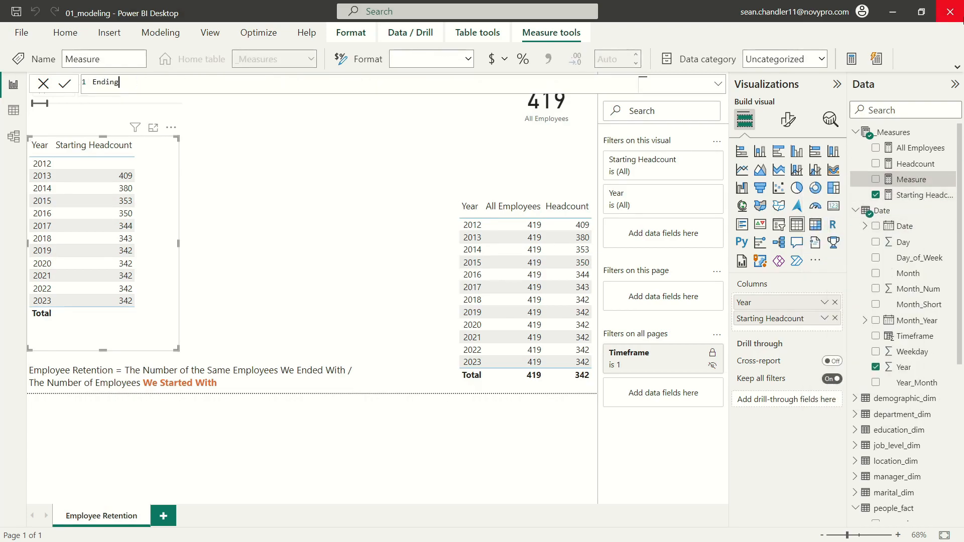
text(Headcount =)
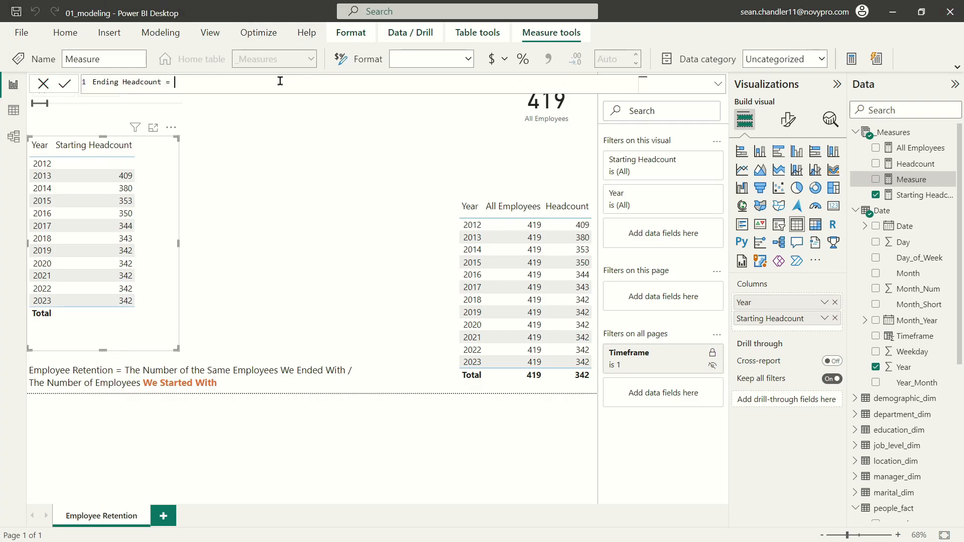
text(cal)
key(Tab)
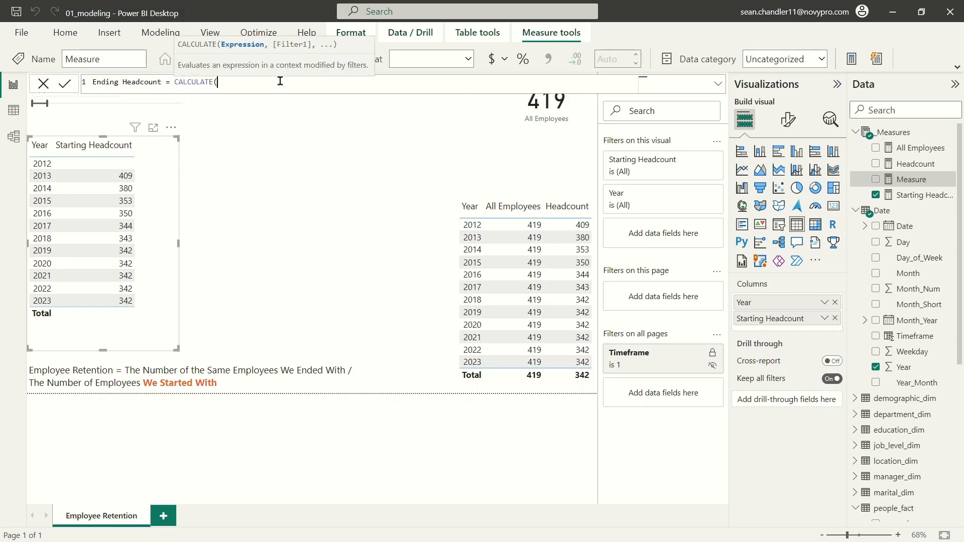
text(all)
key(Up)
key(Tab)
Add filter(people_fact,people_fact[hire_date]<FIRSTDATE('Date'[Date]) as the filter argument of the Ending Headcount formula
text(,filter(people_fact)
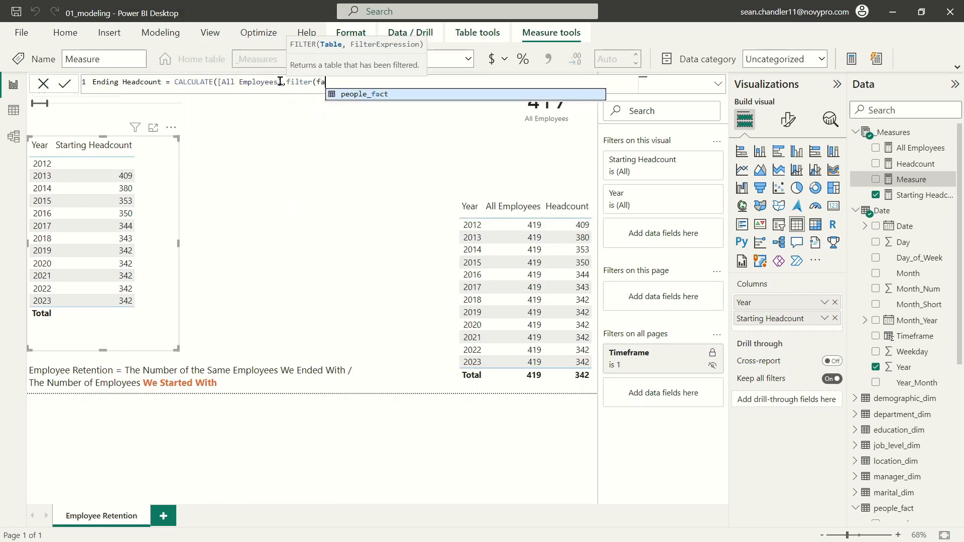
text(,people_fact[hire_date])
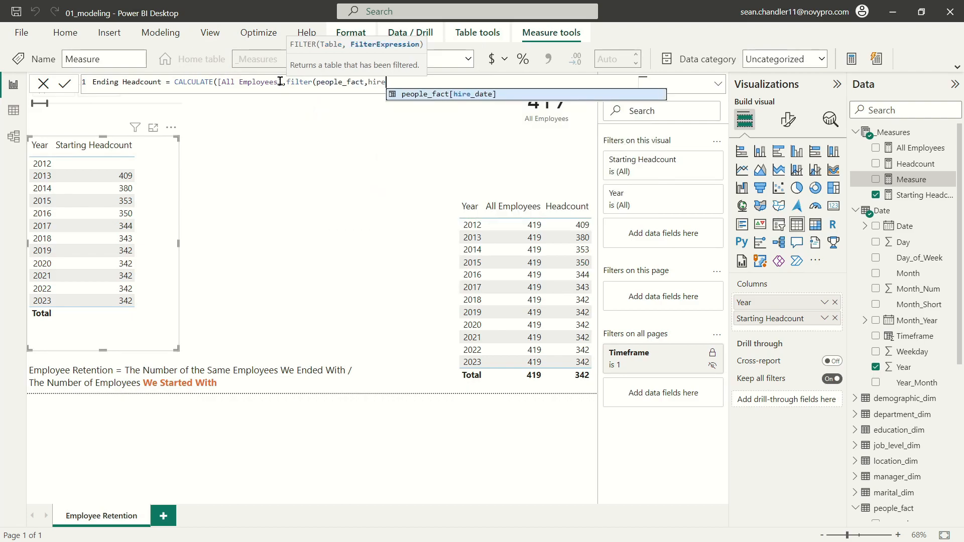
text(<FIRSTDATE()
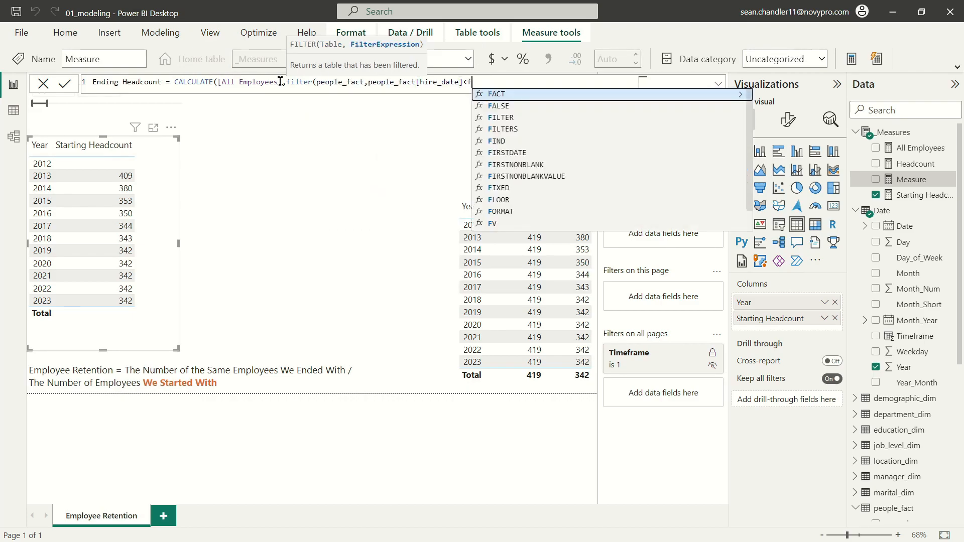
text('Date'[Date])
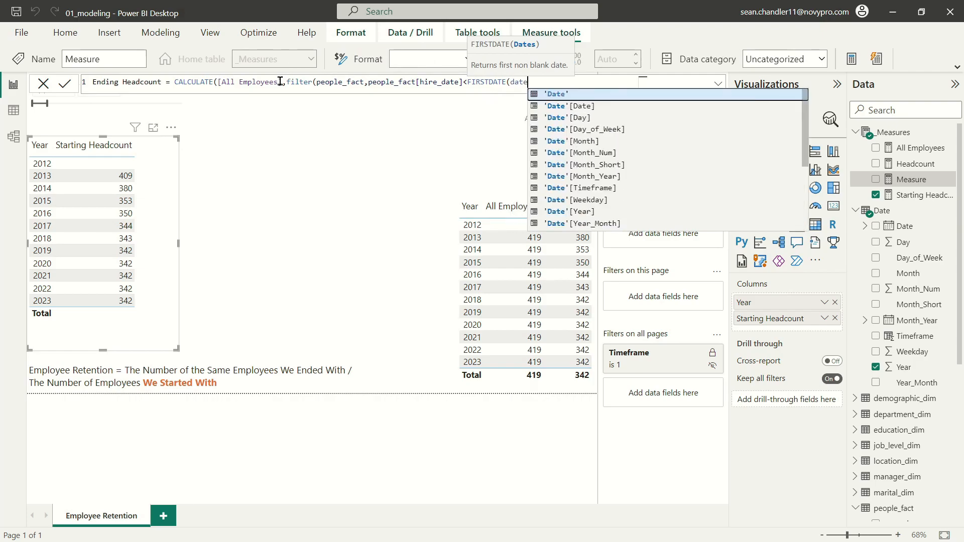
text())
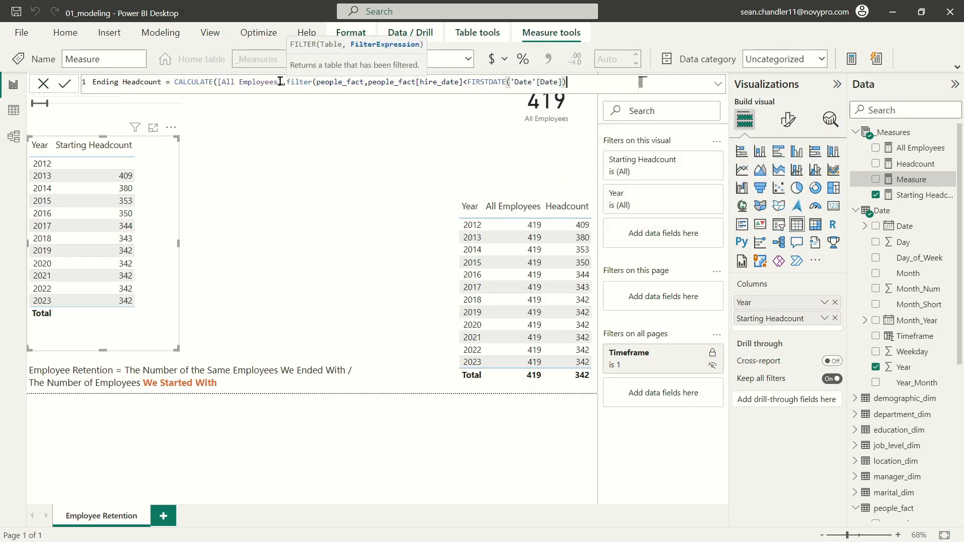
Extend the Ending Headcount filter condition with && (people_fact[term_date]=BLANK()
text( && ter)
key(BackSpace)
key(BackSpace)
key(BackSpace)
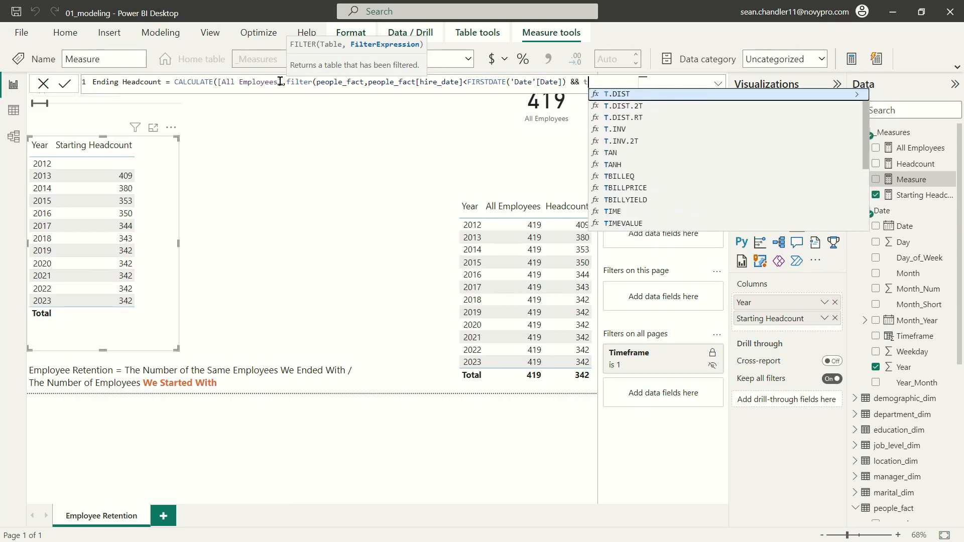
text(()
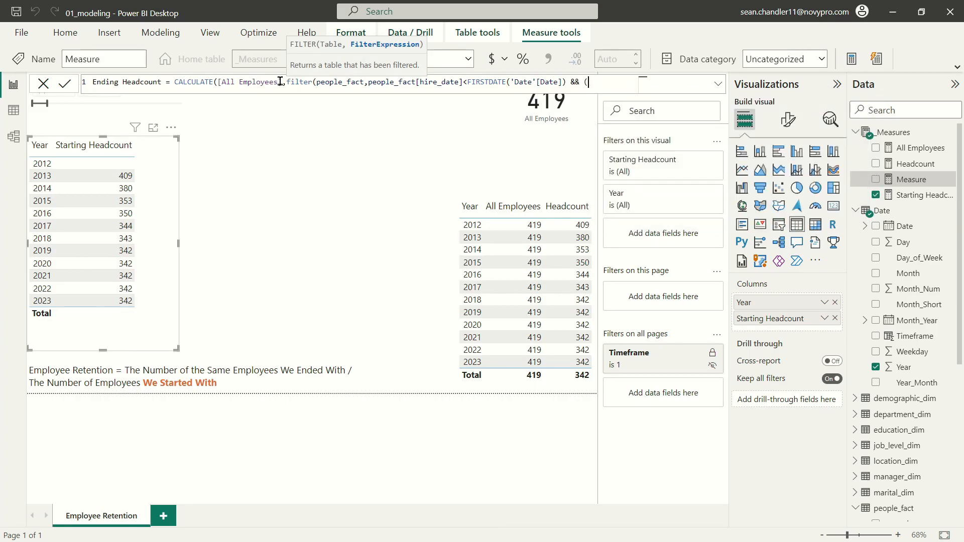
text(term)
key(Tab)
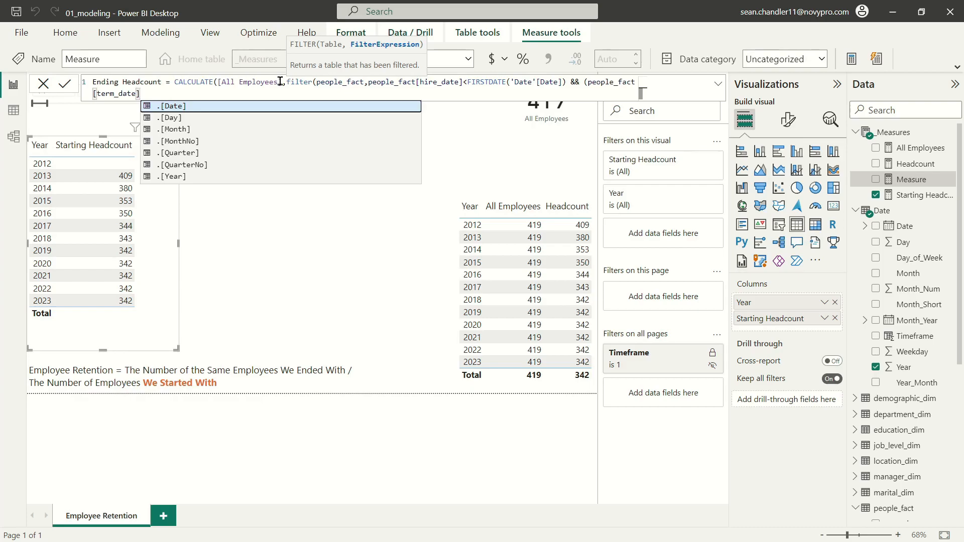
text(=BLANK())
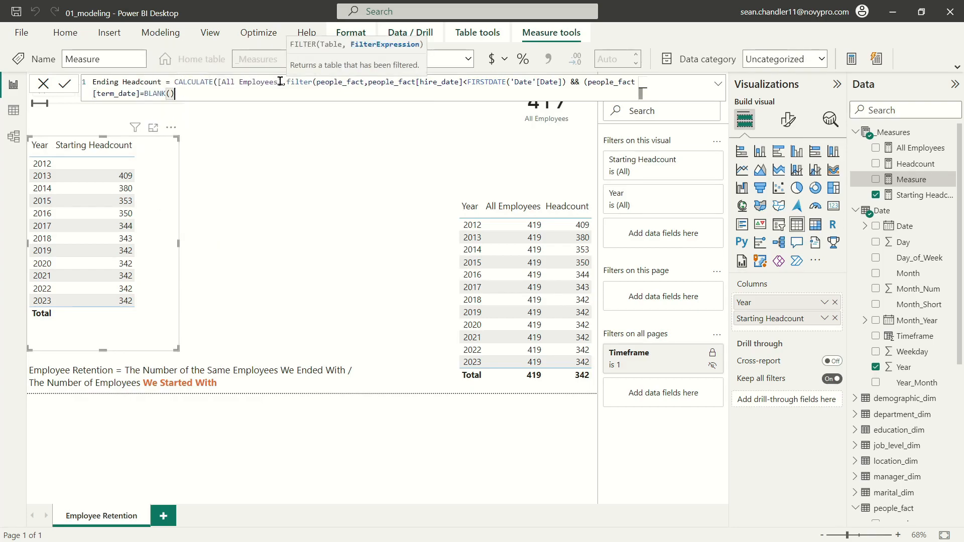
Add || people_fact[term_date]>=LASTDATE('Date'[Date]) to the Ending Headcount condition, close the parentheses and commit the measure
text( || term)
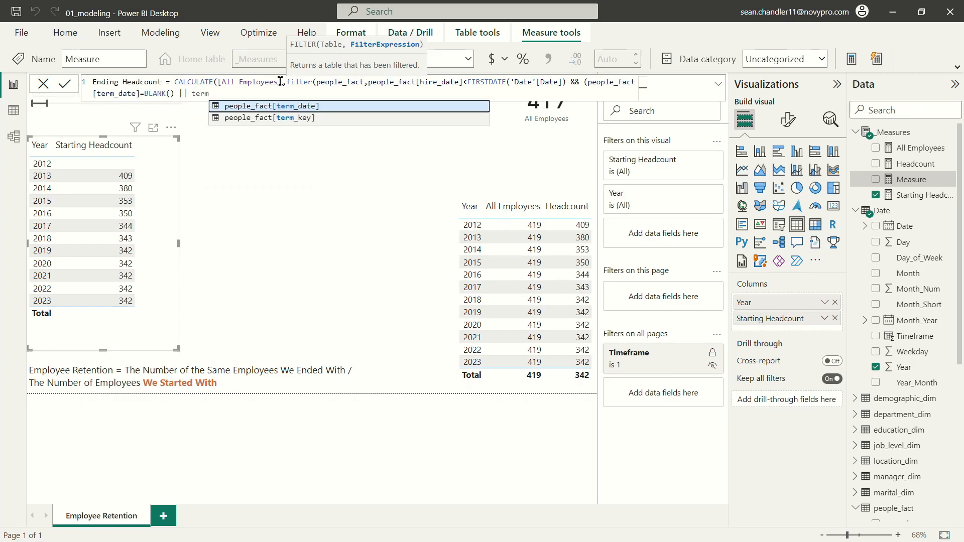
key(Tab)
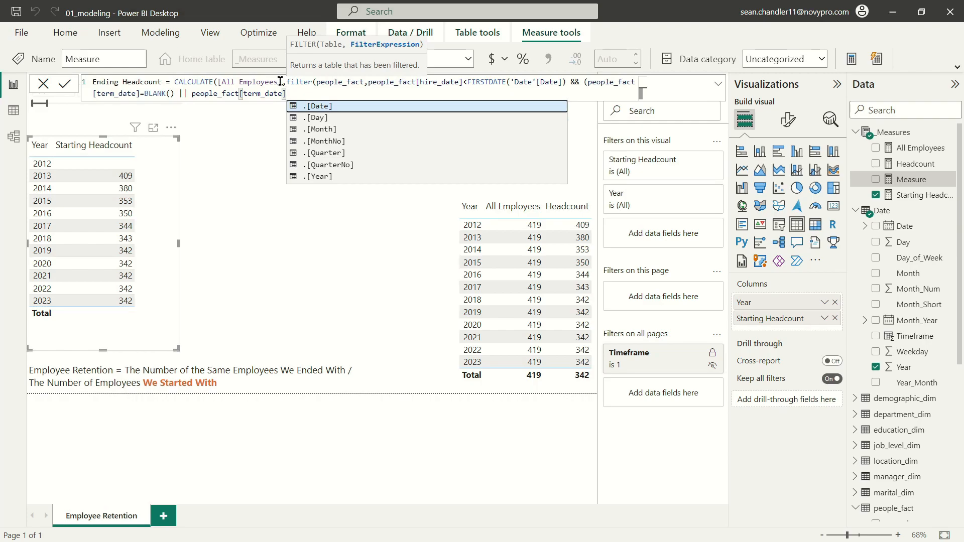
text(>=)
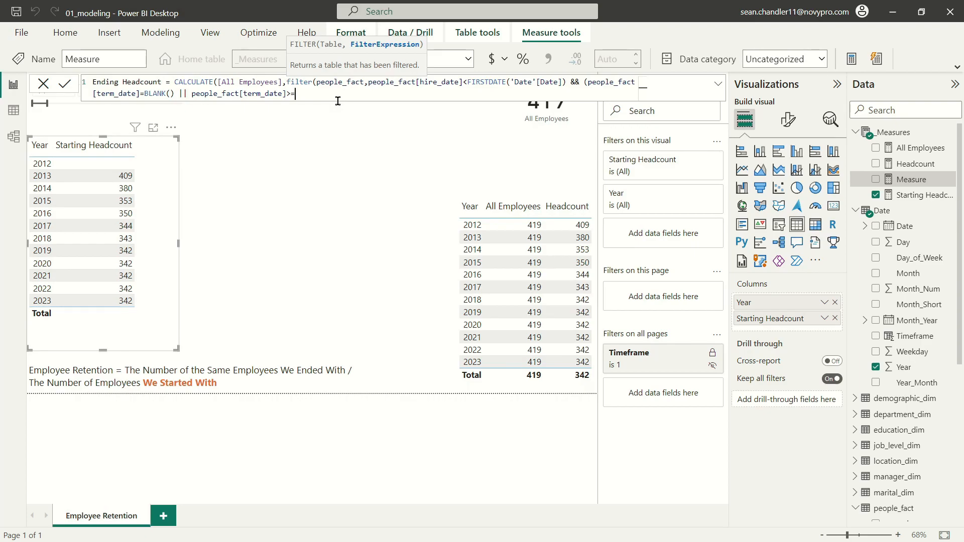
text(LASTDATE(date)
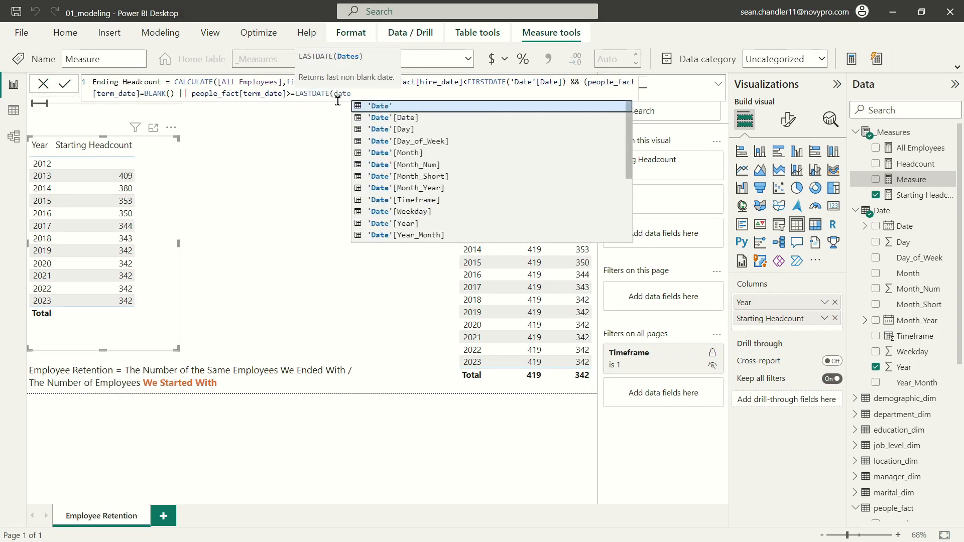
key(Down)
key(Tab)
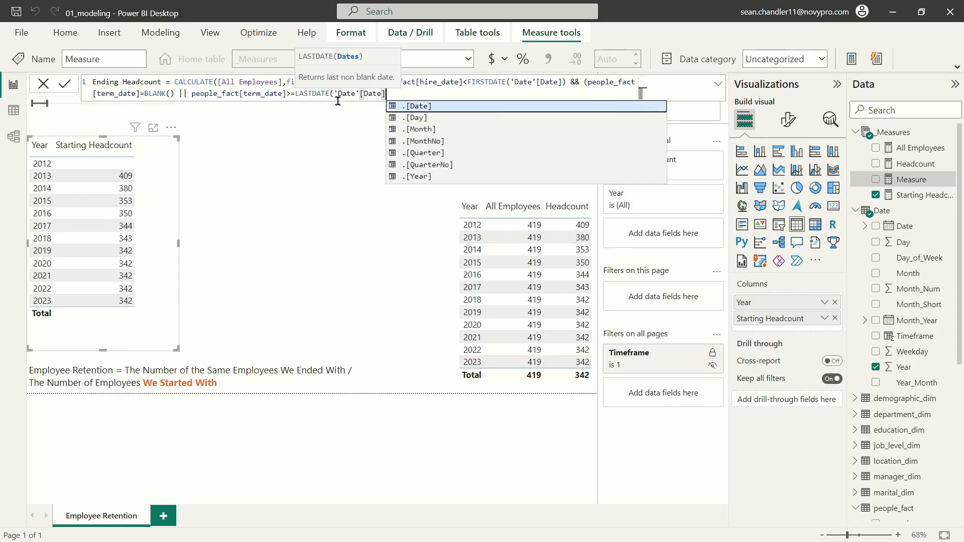
text()))
key(Return)
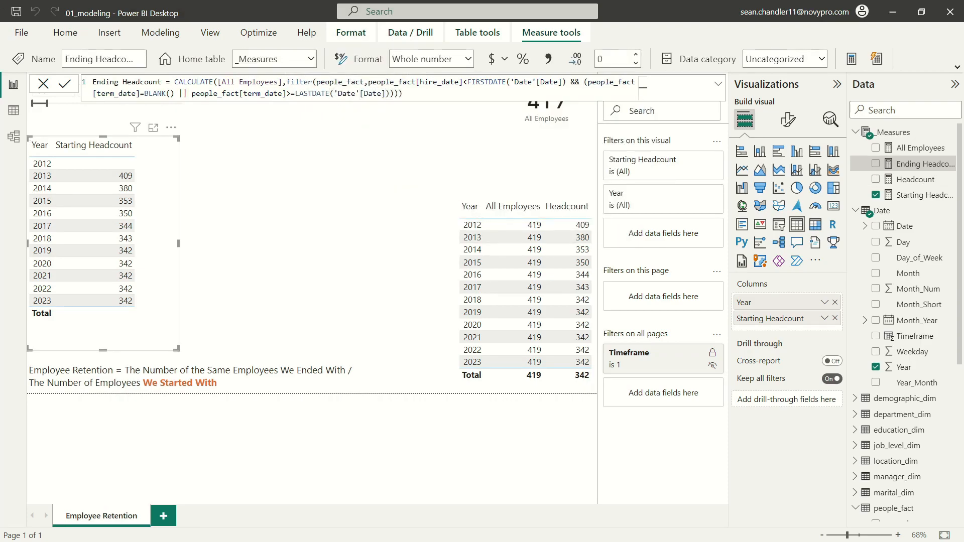
Widen the Year and Starting Headcount table and add the Ending Headcount measure to it
drag(179, 240, 267, 241)
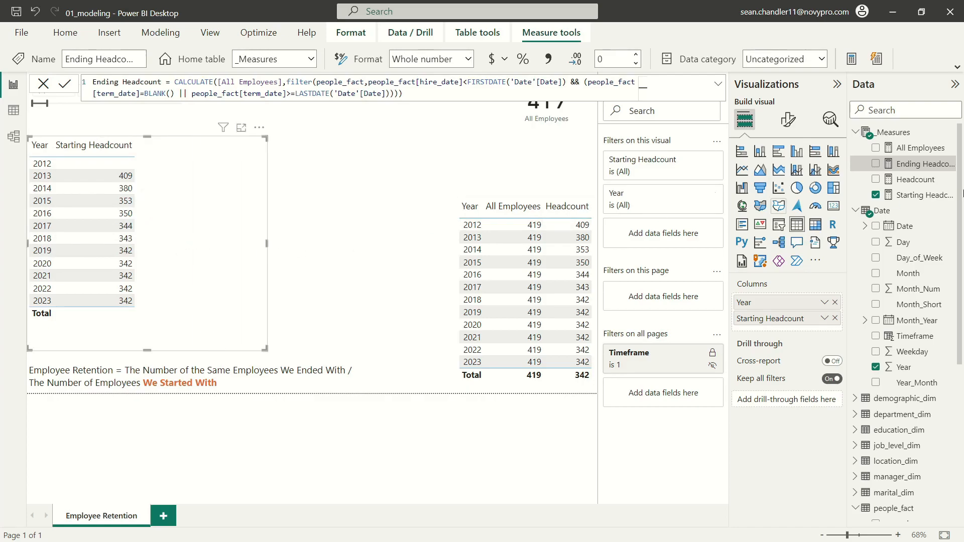
drag(919, 163, 172, 205)
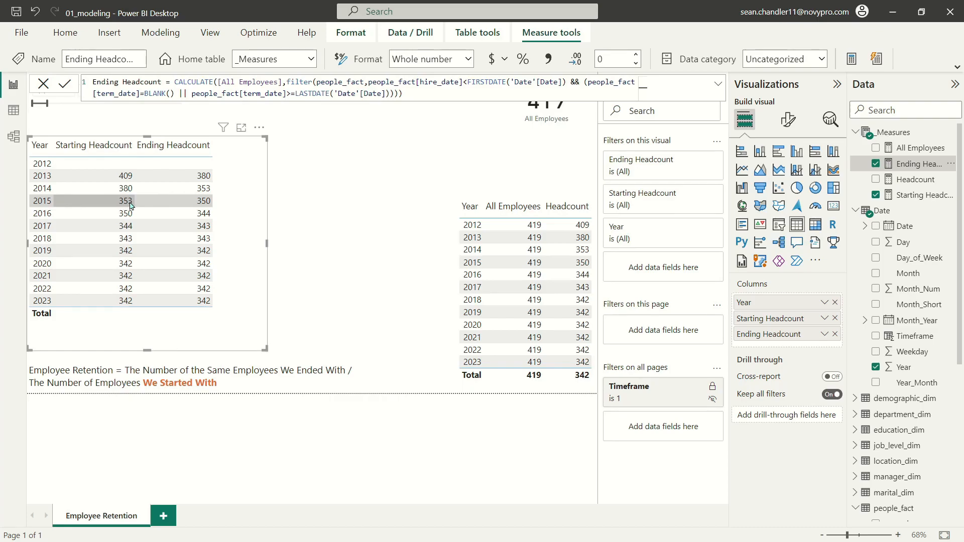
Create a measure in _Measures as Retention = DIVIDE([Ending Headcount],[Starting Headcount])
right_click(921, 203)
click(848, 234)
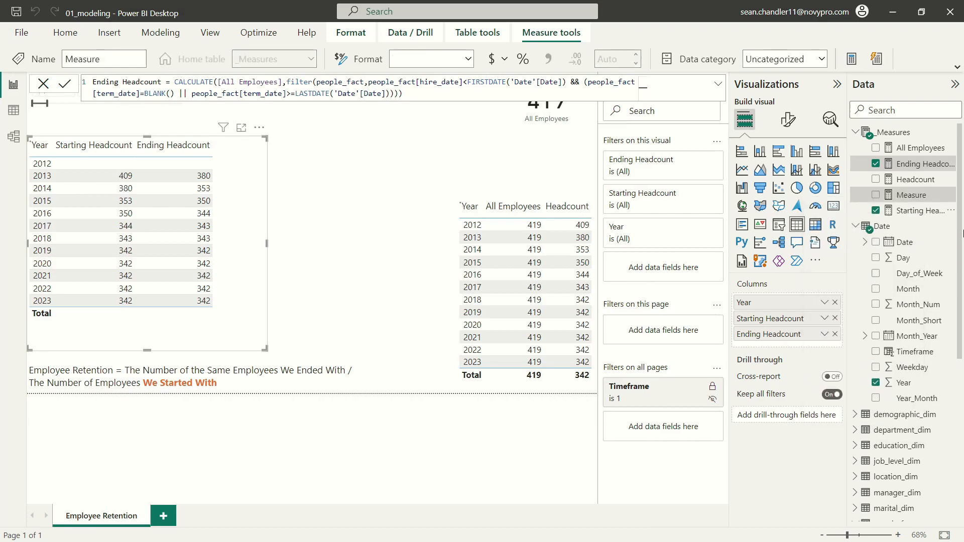
text(Retention)
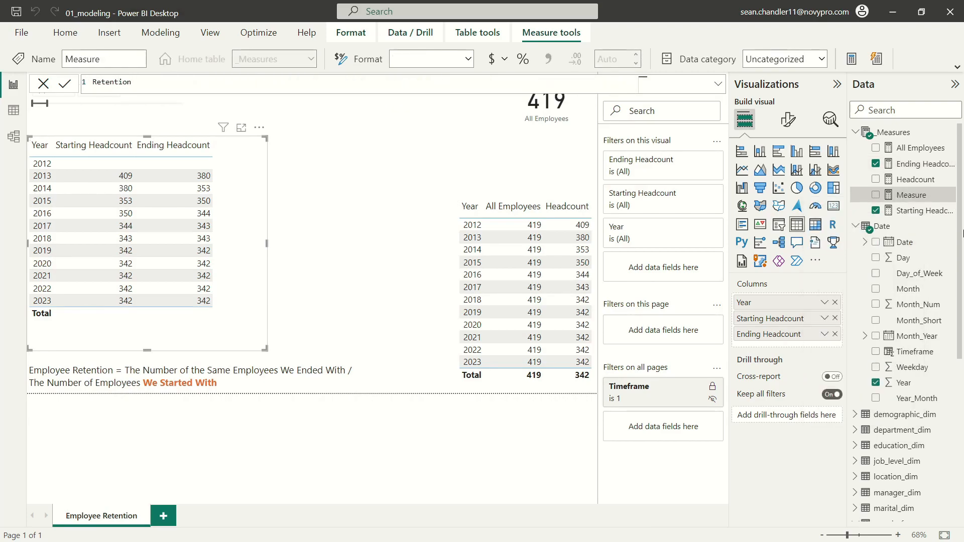
text( = DIVIDE([Ending Headcount],[Starting Headcount]))
key(Return)
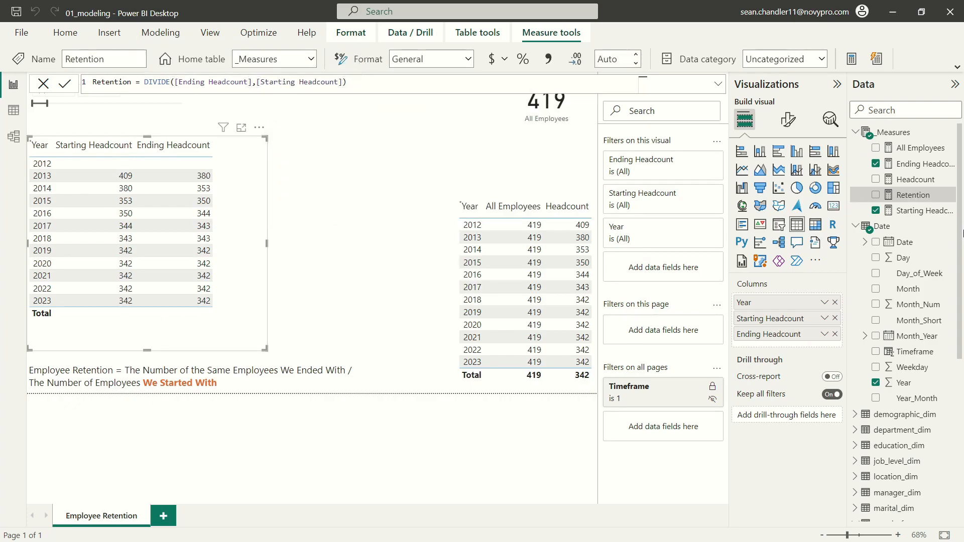
Add Retention to the yearly headcount table and format the measure as a percentage with one decimal place
drag(902, 196, 217, 229)
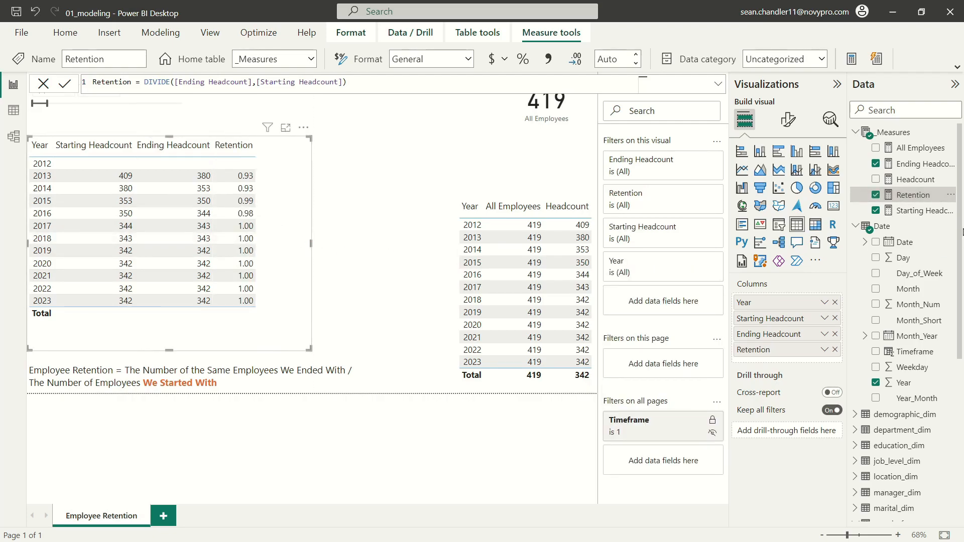
click(522, 59)
click(636, 64)
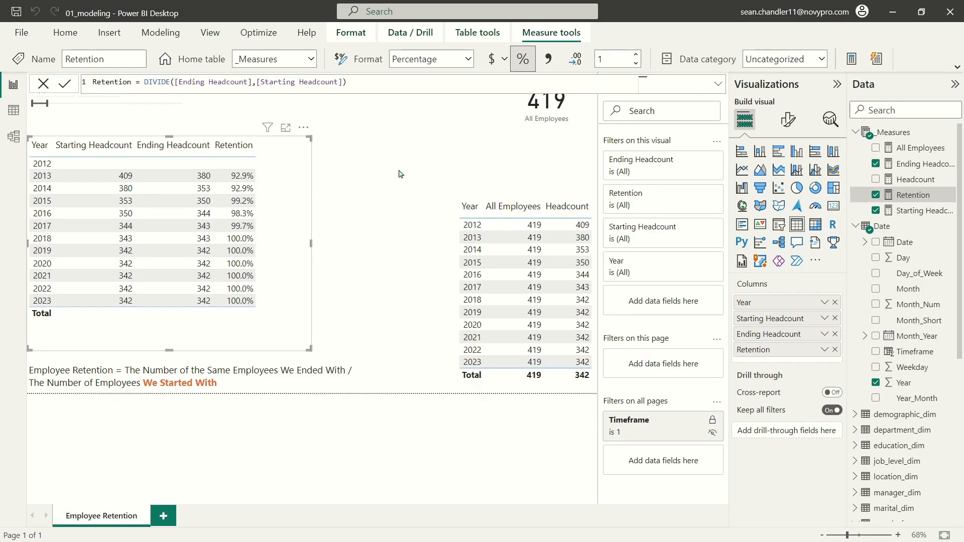
Clear the hire_date slicer's selection so that it covers the full date range
click(346, 165)
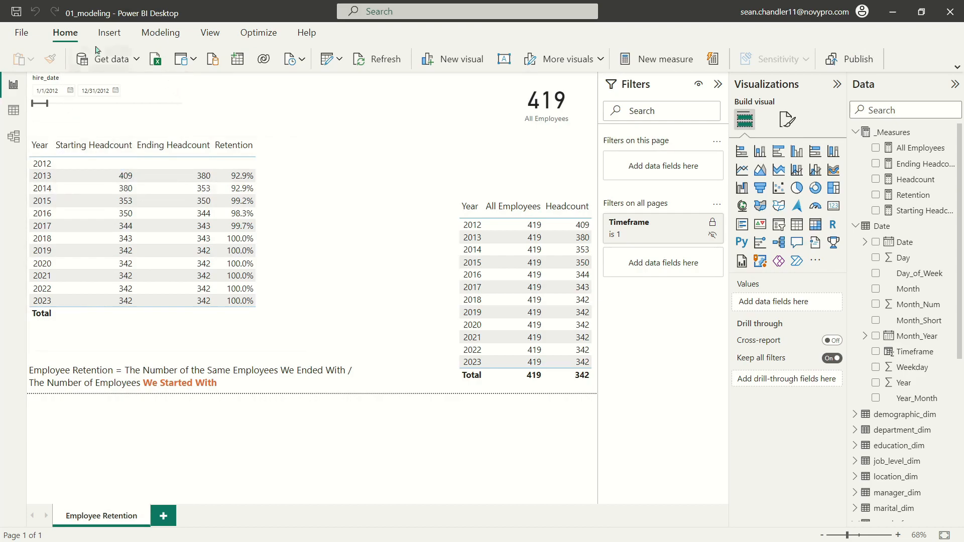
click(170, 78)
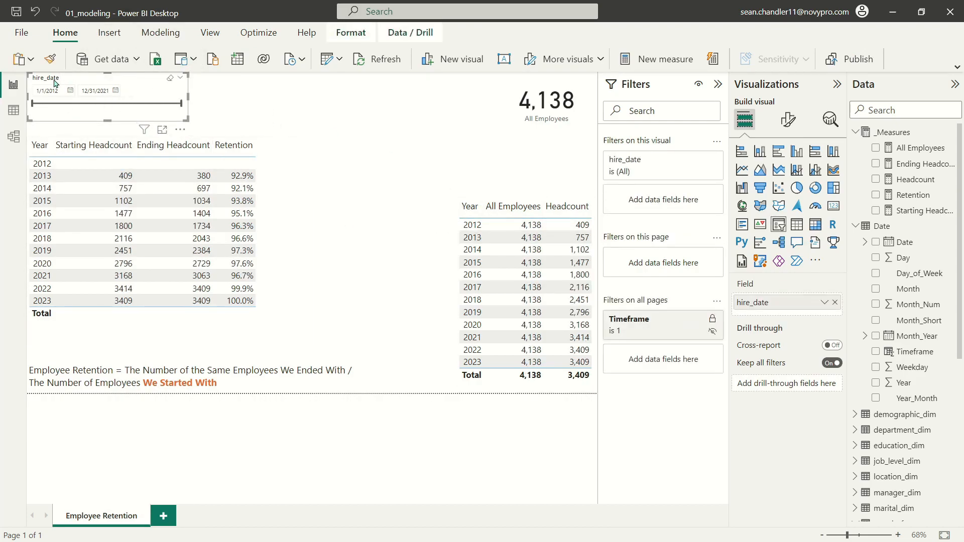
click(398, 139)
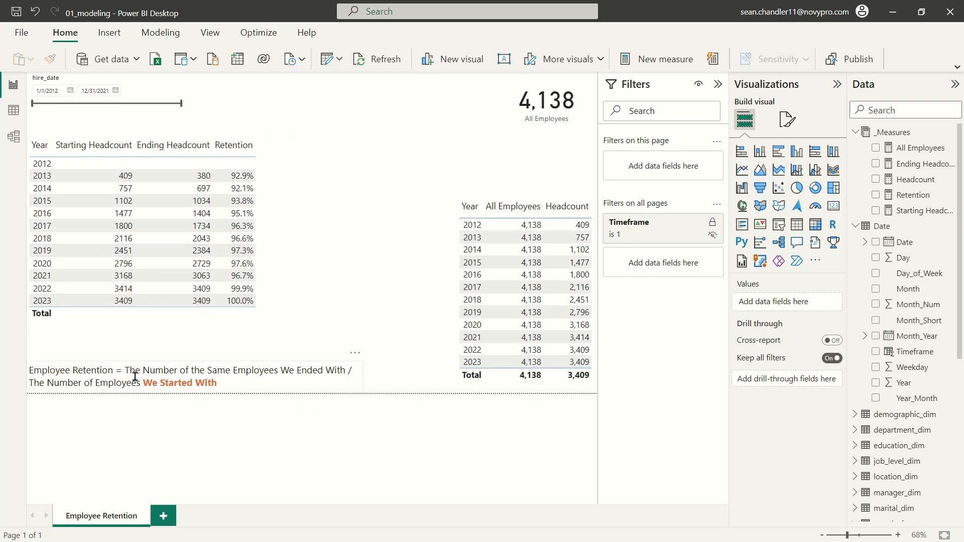
Examine the wording "The Number of the Same Employees We Ended With" in the retention formula text box
drag(236, 382, 29, 384)
click(107, 383)
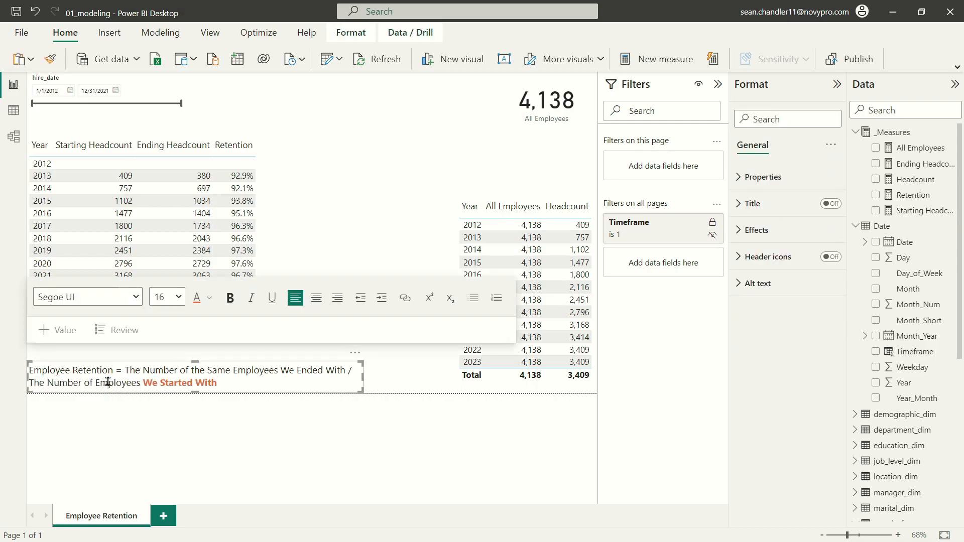
drag(125, 370, 346, 369)
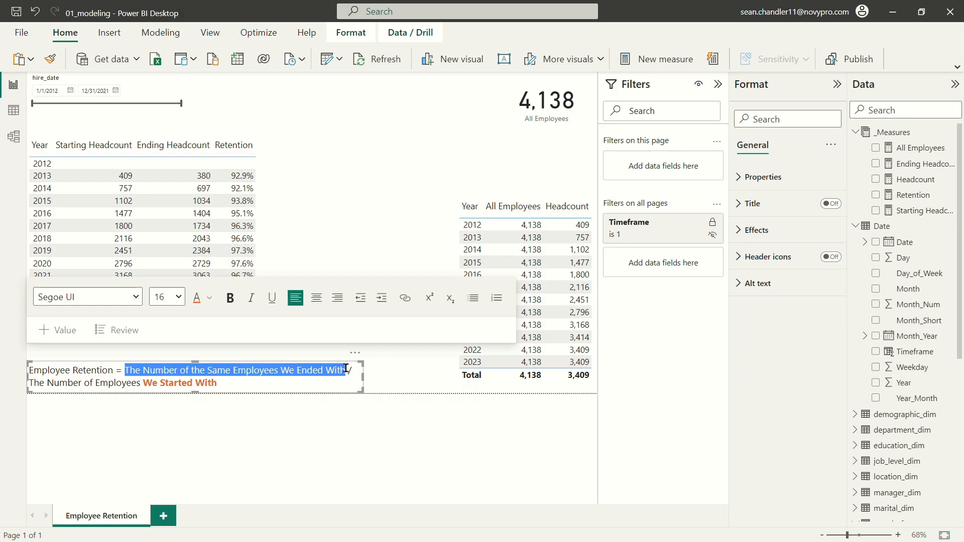
click(294, 384)
click(387, 372)
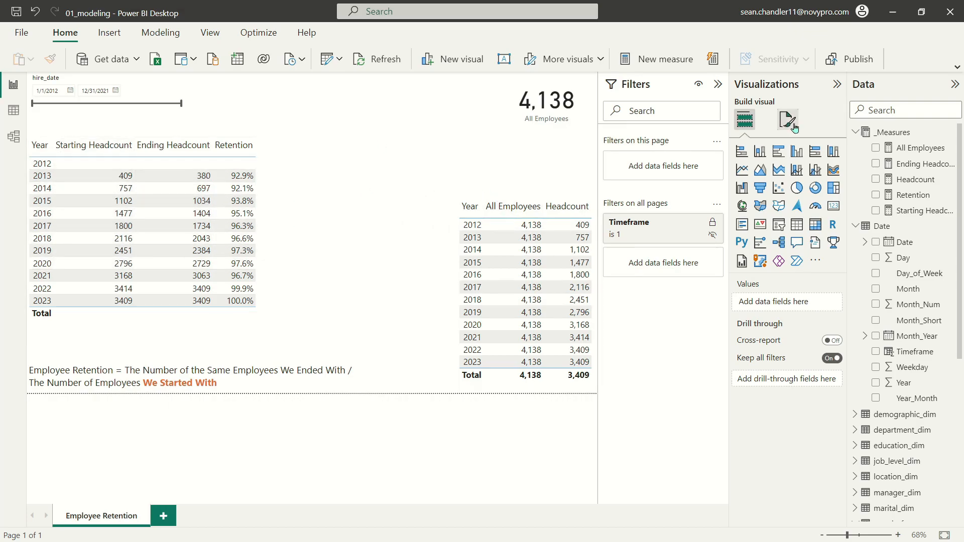
Apply the thousands separator to the Starting Headcount and Ending Headcount measures
click(917, 211)
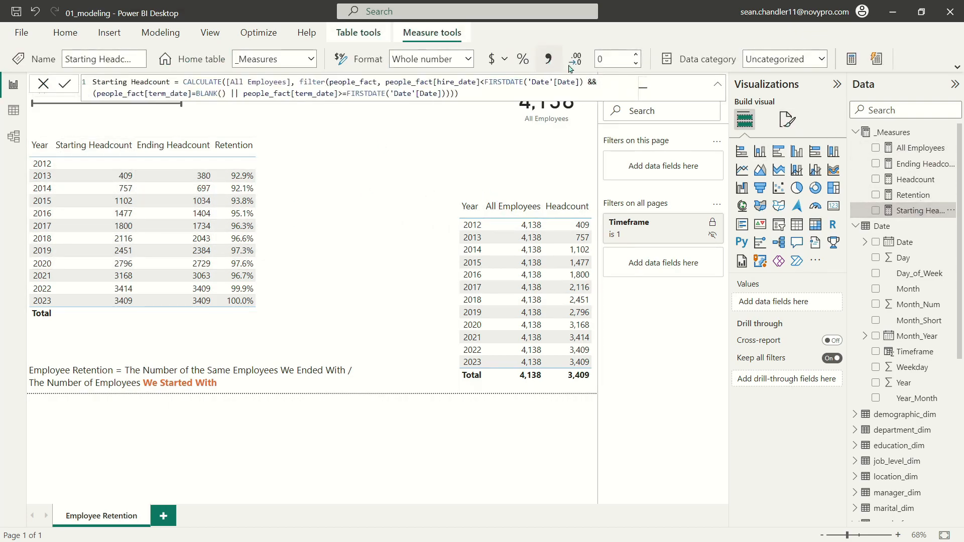
click(908, 167)
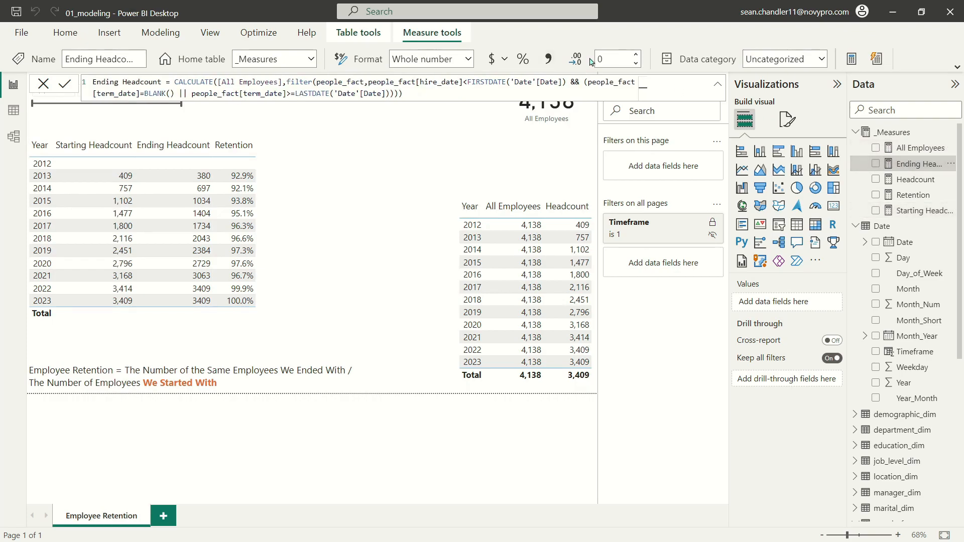
click(403, 144)
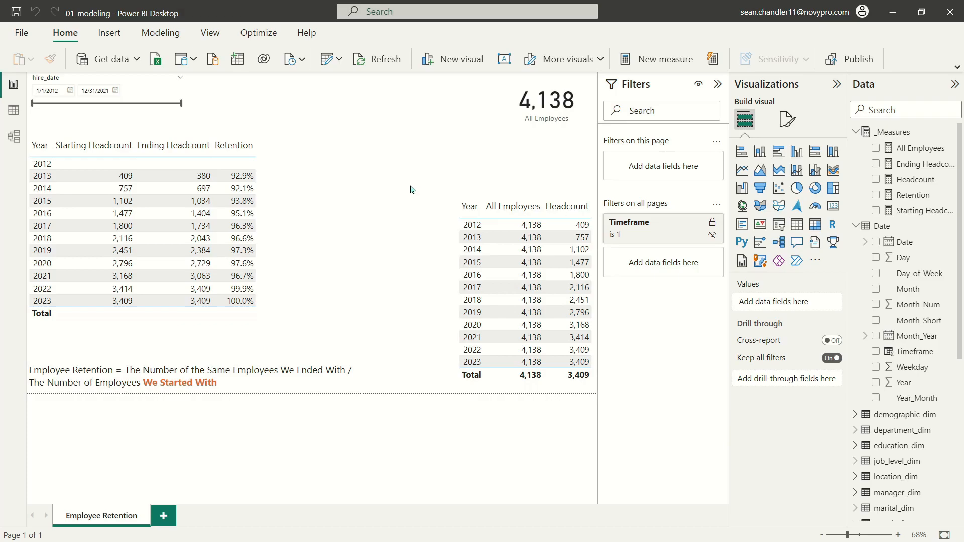
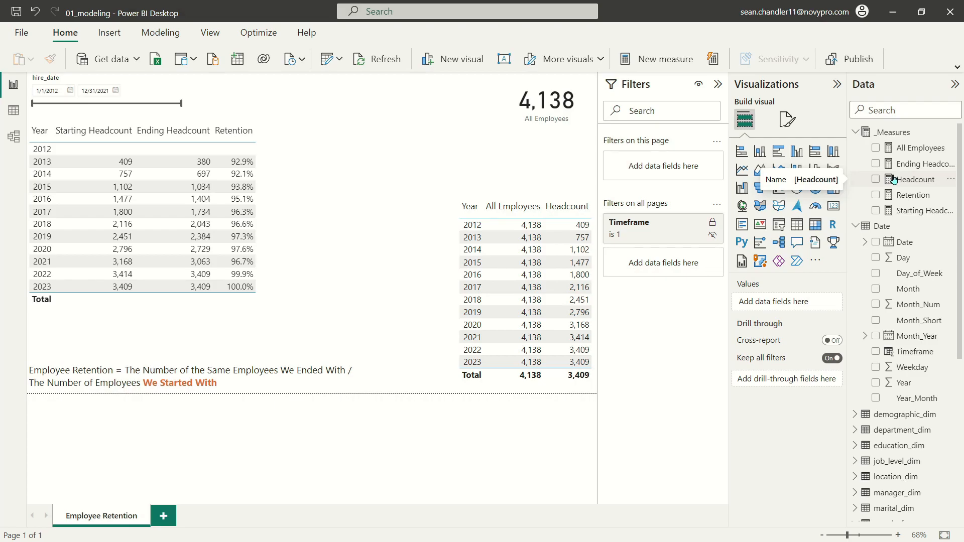
Move the Employee Retention formula text box up beneath the yearly table, add line breaks after its text and extend its height downward
click(143, 362)
drag(154, 366, 76, 326)
click(256, 338)
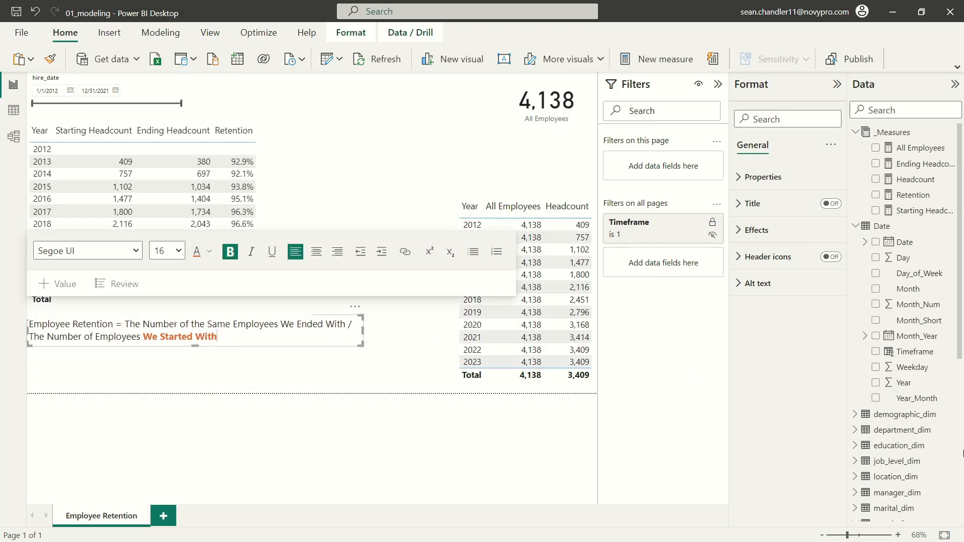
key(Return)
key(Return)
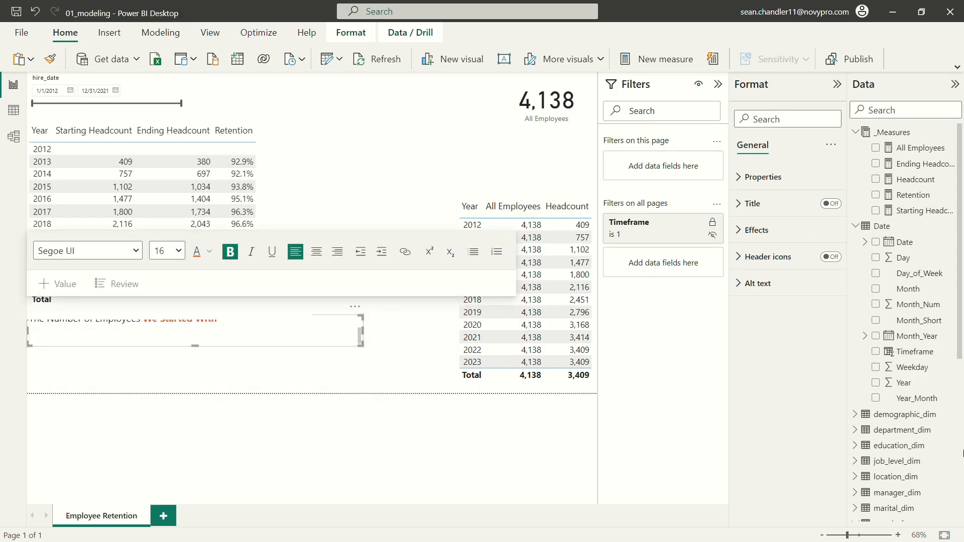
drag(195, 346, 232, 406)
Turn off bold for the new empty line under the Employee Retention formula
click(267, 376)
text(E)
key(BackSpace)
key(ctrl+b)
text(E)
key(BackSpace)
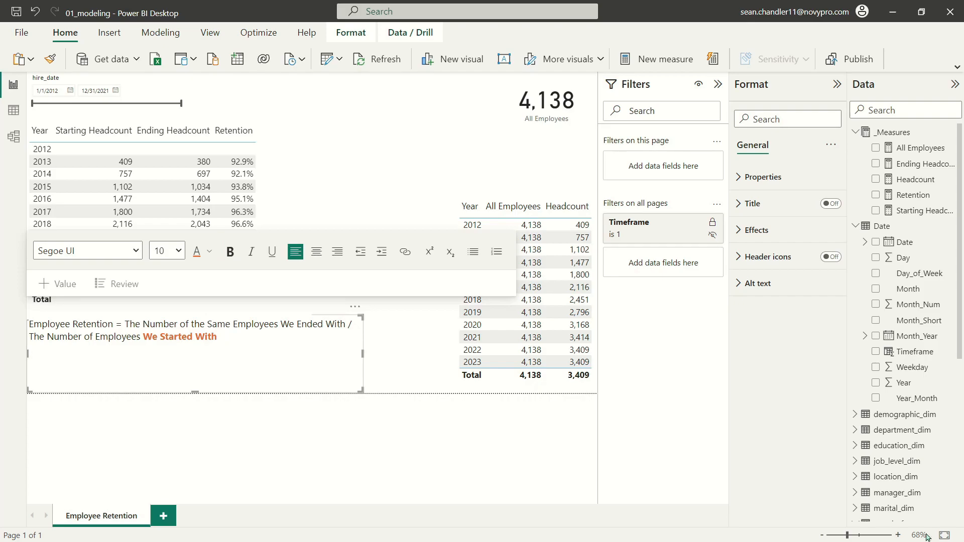
Copy "Employee Retention" onto the new line of the text box and change the copy to "Employee Turnover"
double_click(75, 324)
click(111, 325)
drag(112, 324, 31, 324)
key(ctrl+c)
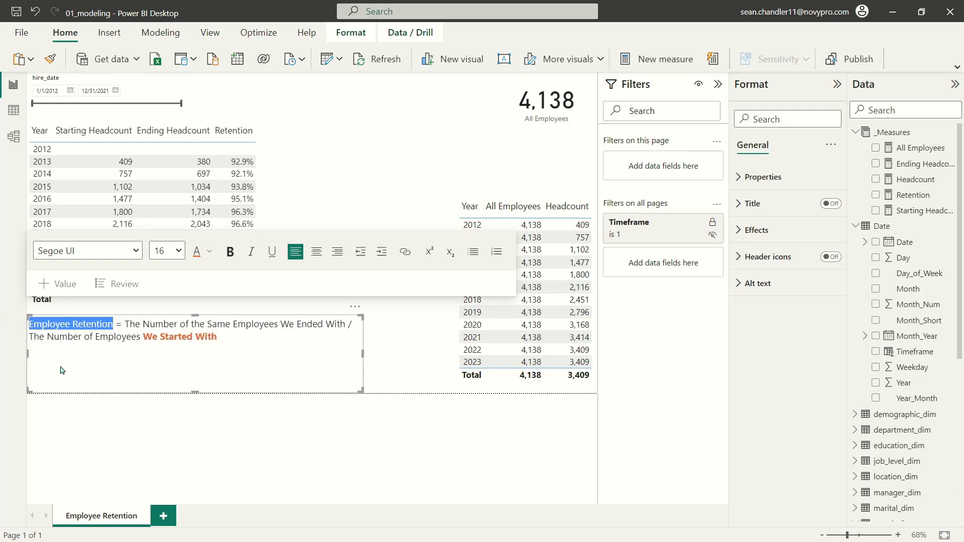
click(57, 364)
key(ctrl+v)
double_click(91, 355)
text(Turnover)
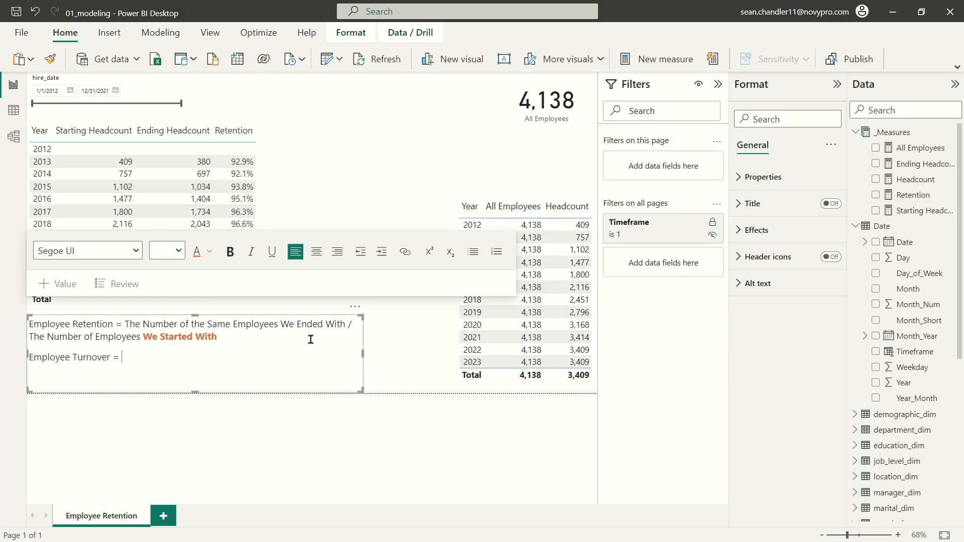
Continue the Employee Turnover line with "= Count of Employees Who Left the Company"
text( = Count of Employees Who left)
key(BackSpace)
key(BackSpace)
key(BackSpace)
key(BackSpace)
text(Left the Company )
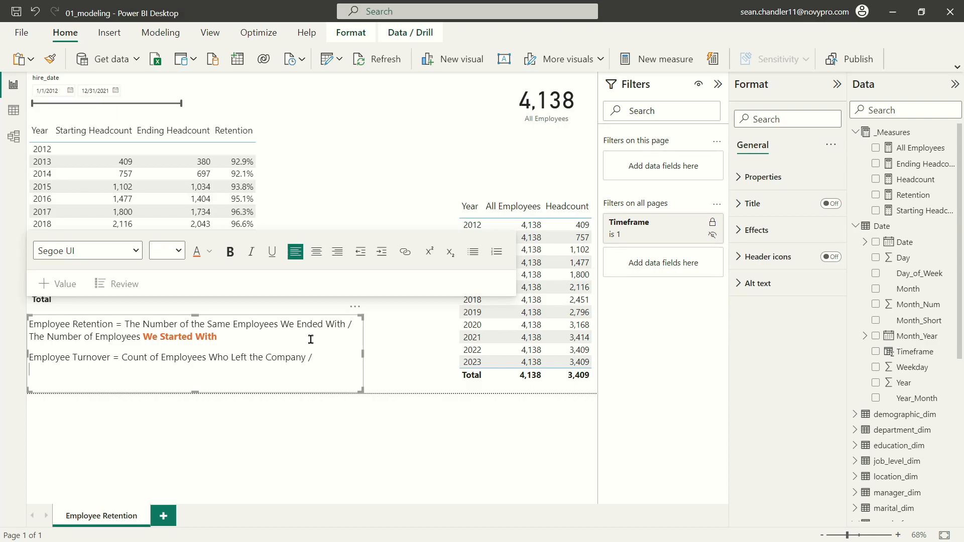
Complete the turnover formula with the divisor "/ (Starting # of Employees + Ending # of Employees) / 2"
text(/ (Starting # of emp)
key(BackSpace)
key(BackSpace)
key(BackSpace)
text(Employees + En)
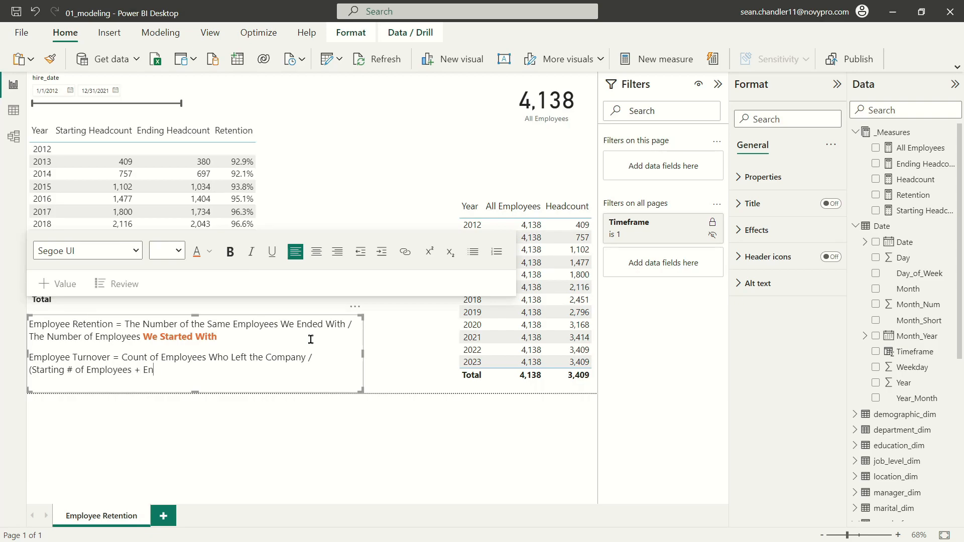
text(ding # of Empll)
text(oyees) / 2)
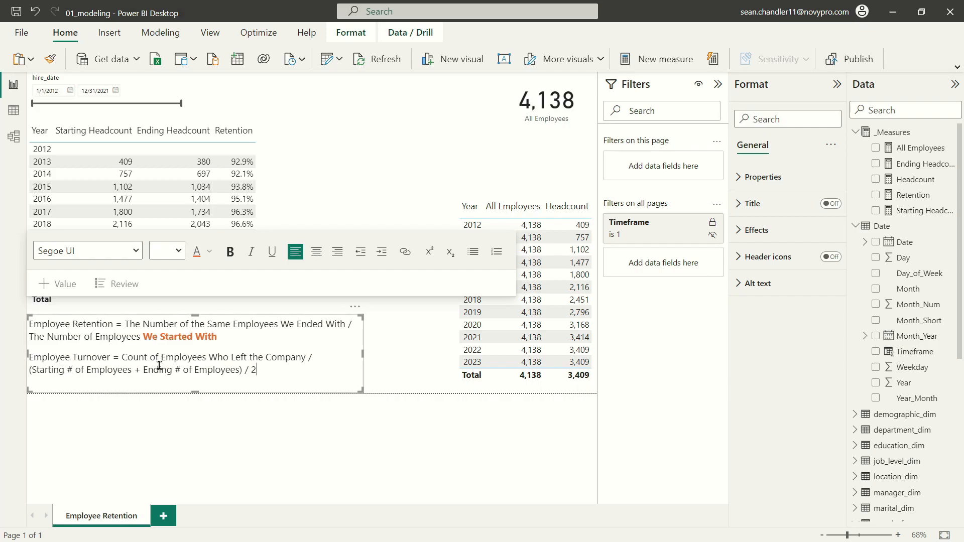
Examine the starting and ending employee terms in the turnover formula and compare them with the numerator of the retention formula
drag(131, 370, 33, 370)
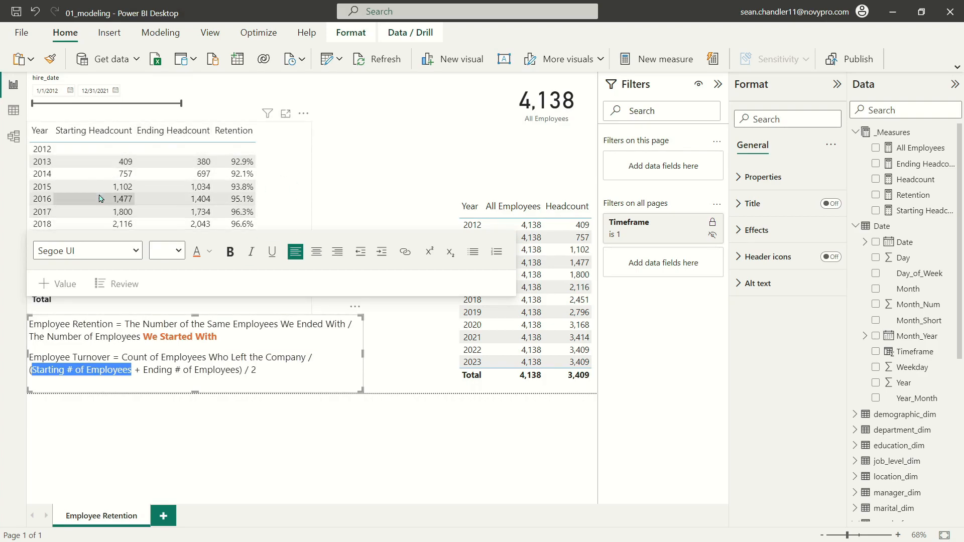
drag(143, 370, 239, 372)
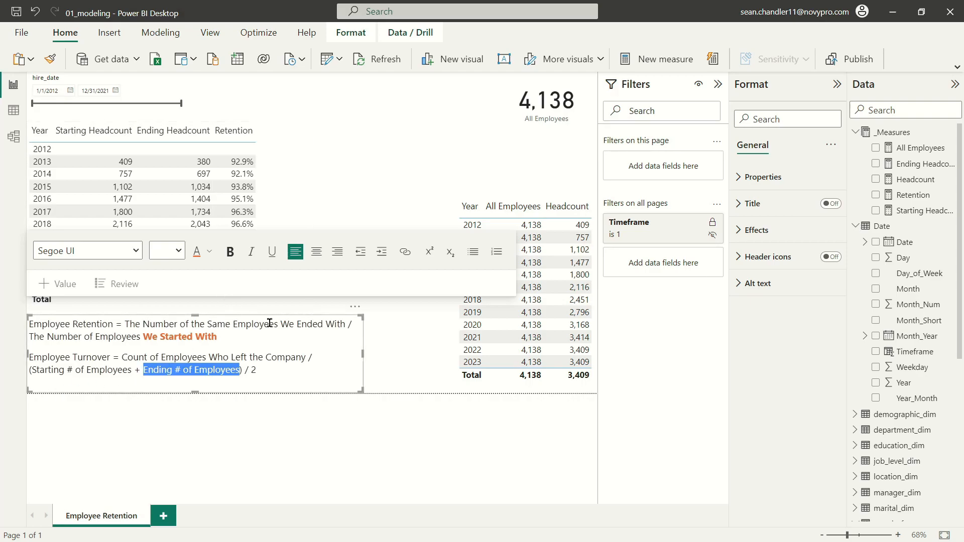
drag(129, 324, 346, 325)
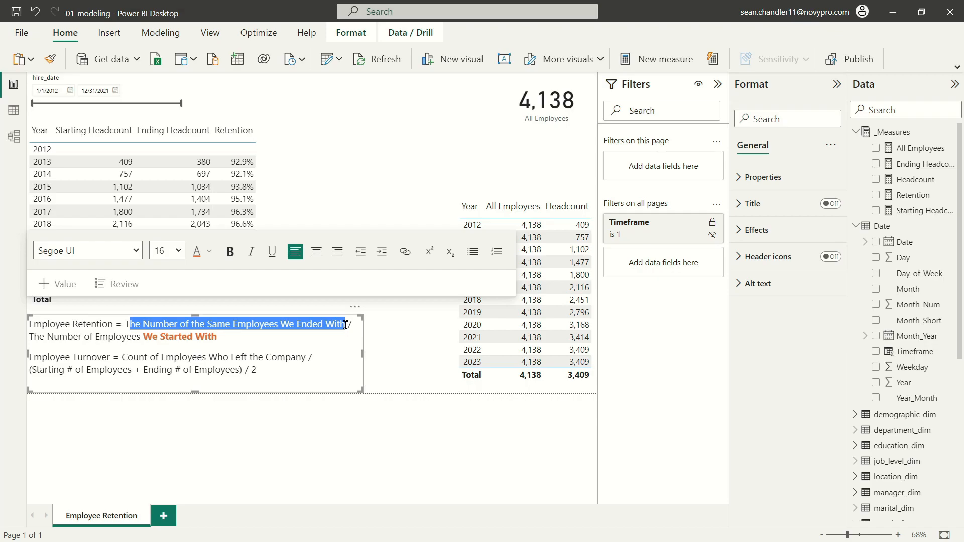
click(129, 324)
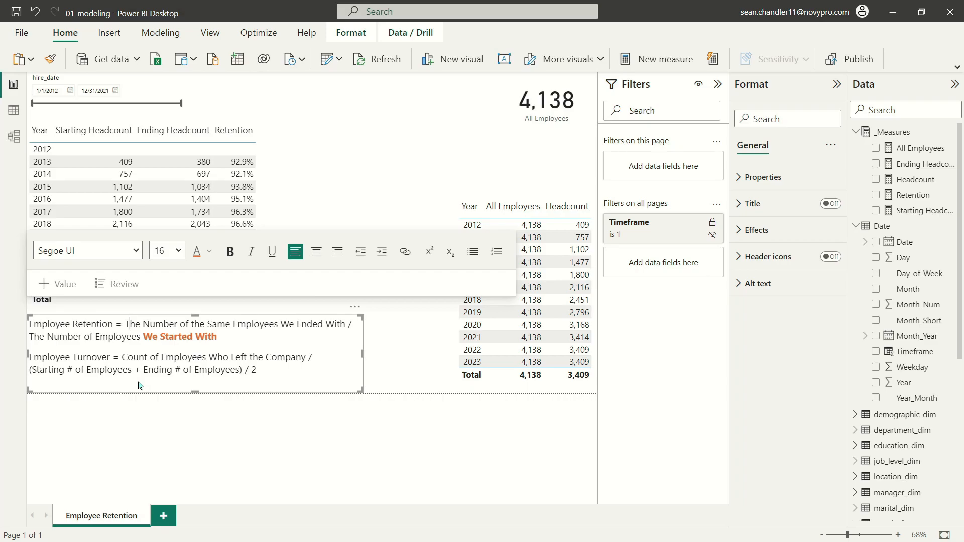
click(404, 185)
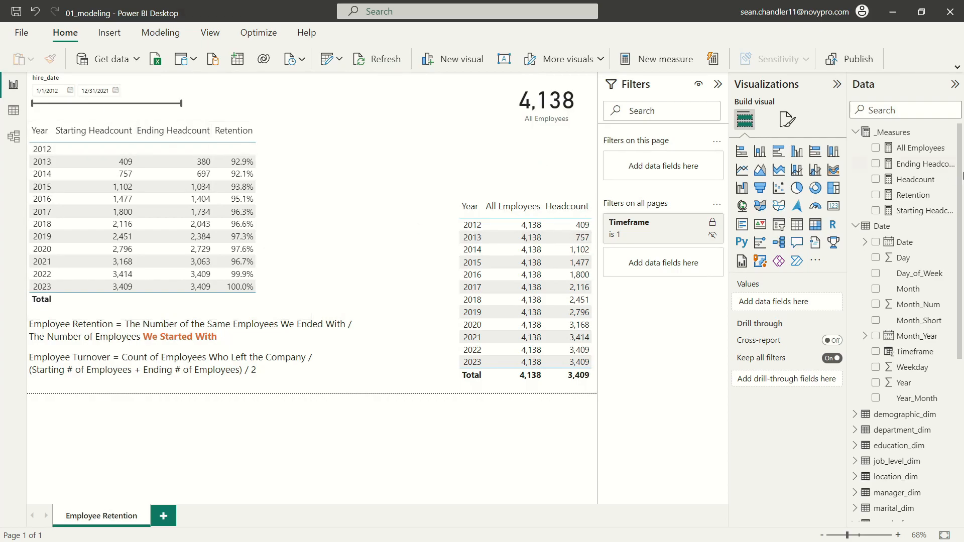
Create the measure "Avg # of Employees" in the _Measures table as the sum [Starting Headcount] + [Headcount]
right_click(919, 212)
click(863, 252)
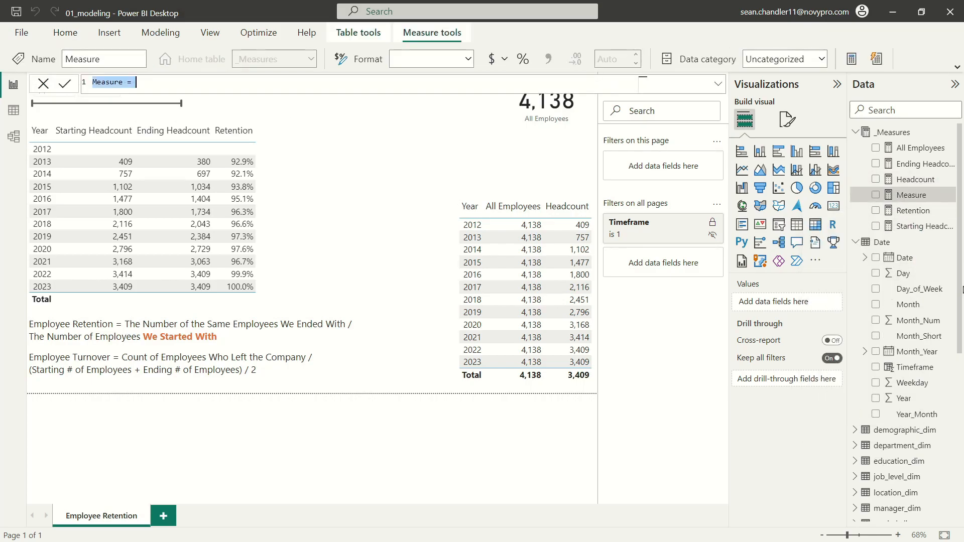
text(Avg # of Employees = )
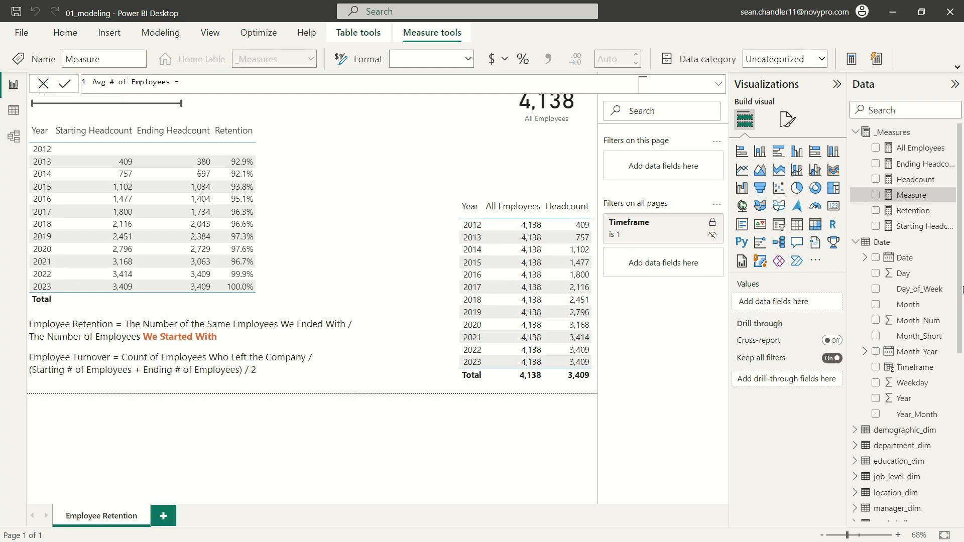
text(Star)
key(Tab)
text(+ )
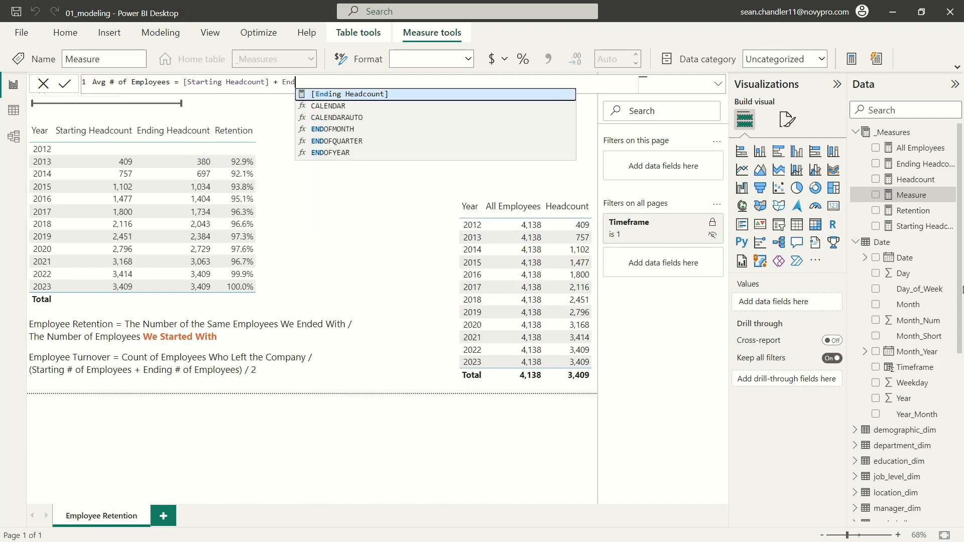
text(G)
key(BackSpace)
text(Head)
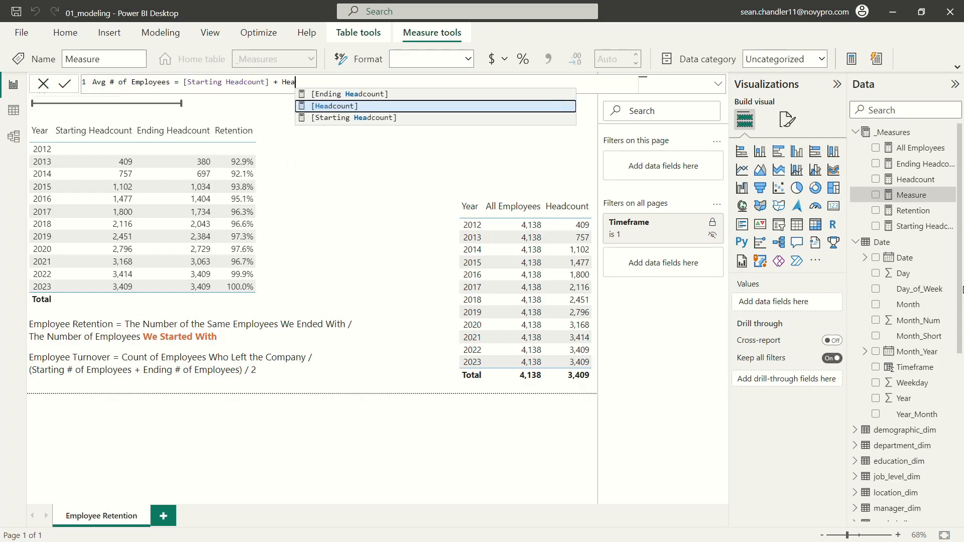
key(Tab)
Enclose the headcount sum in parentheses, divide it by 2, and commit the Avg # of Employees measure
text())
click(184, 82)
text(()
click(412, 80)
text(/2)
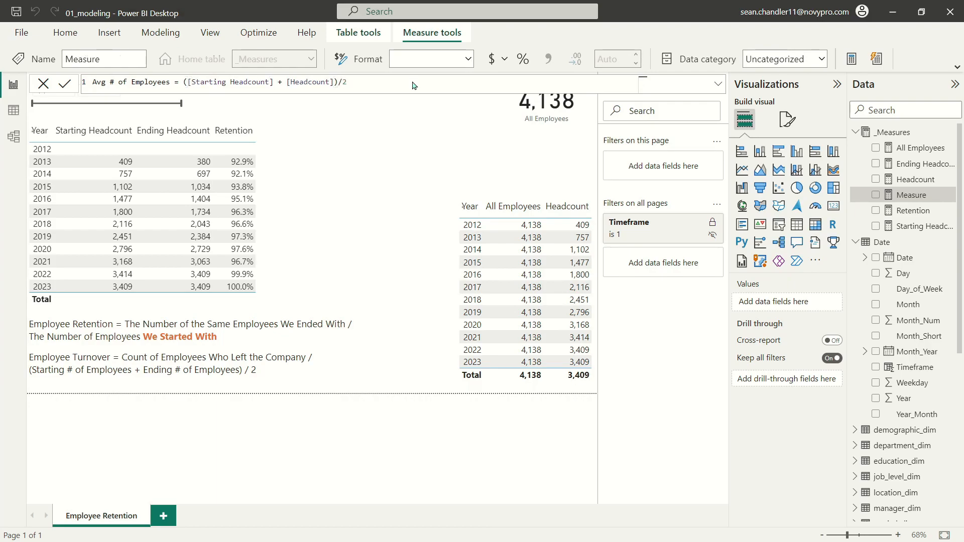
key(Return)
right_click(912, 165)
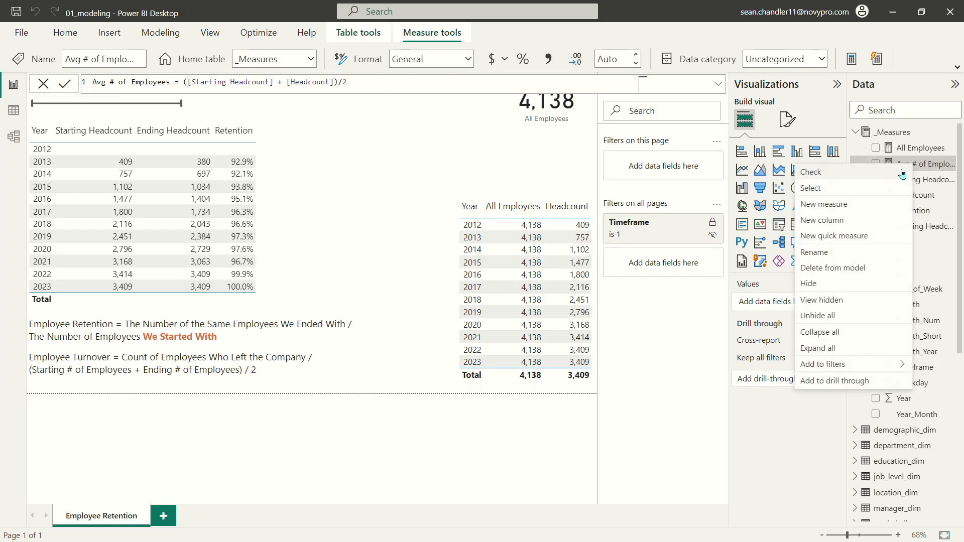
click(927, 166)
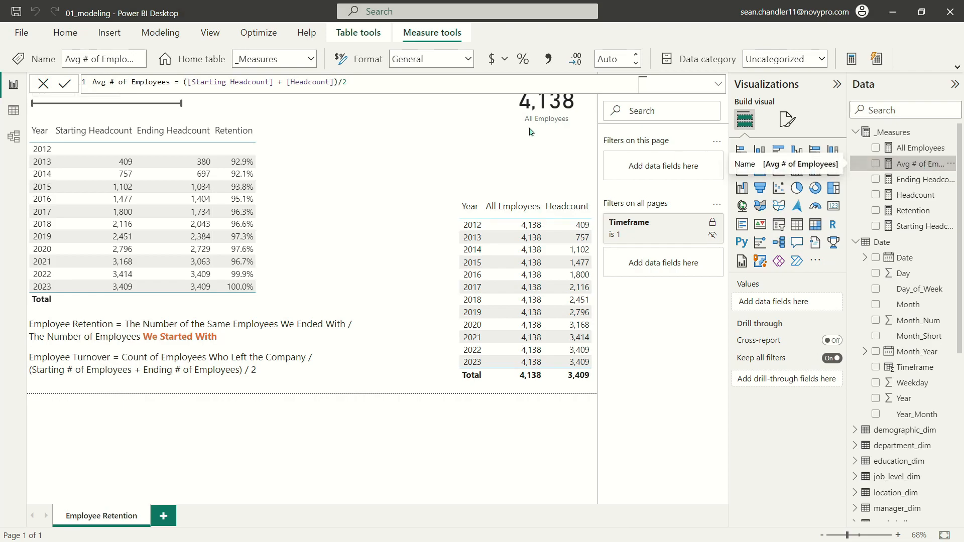
click(408, 151)
Duplicate the Year, All Employees and Headcount table and place the copy beside the Retention table
click(537, 201)
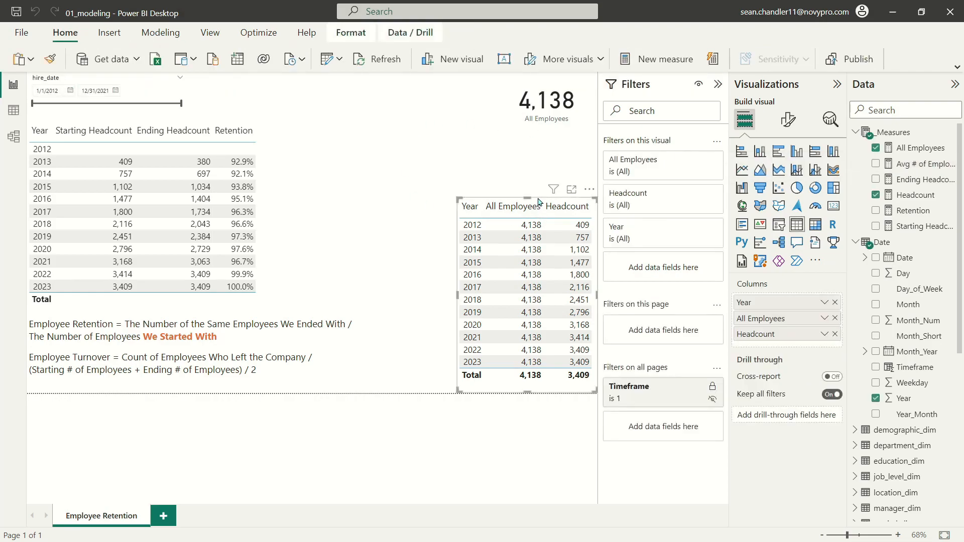
key(ctrl+c)
key(ctrl+v)
drag(537, 199, 344, 126)
Replace All Employees with Starting Headcount before Headcount in the copied table, and widen it to fit its columns
click(835, 318)
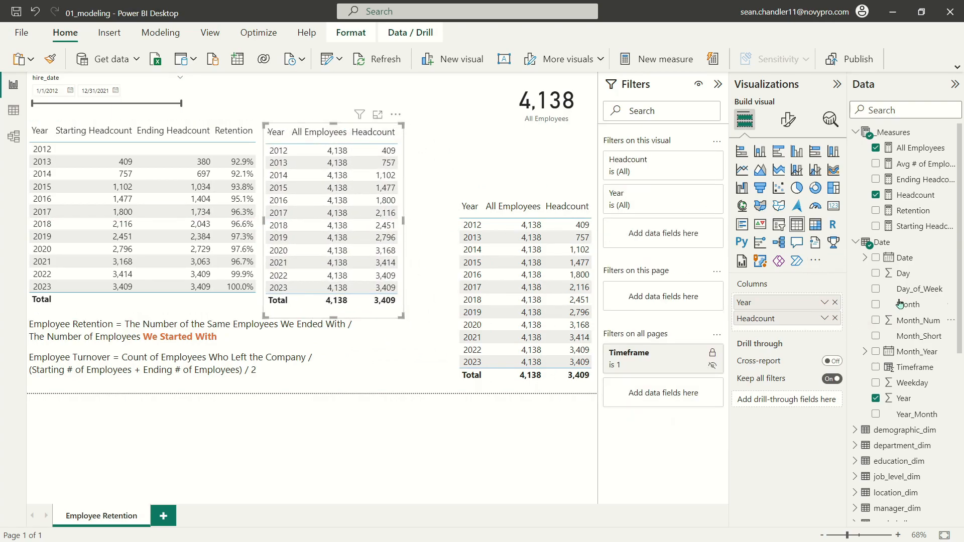
drag(919, 227, 817, 311)
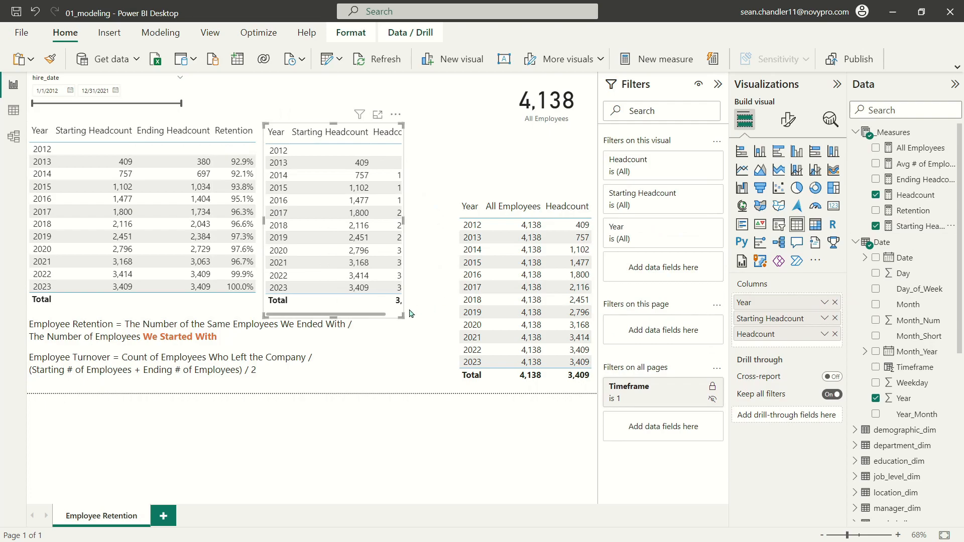
click(433, 330)
click(399, 312)
drag(402, 315, 446, 310)
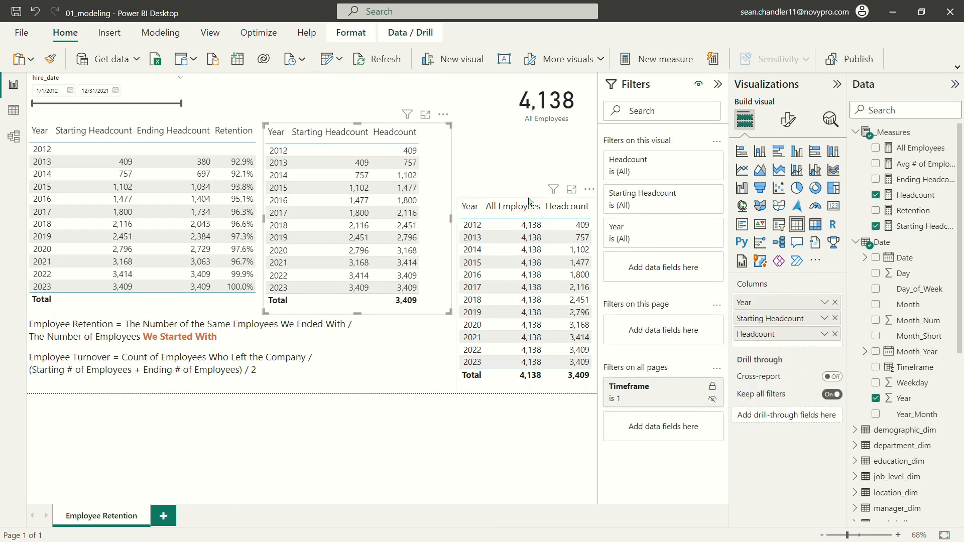
Delete the original All Employees table and add the Avg # of Employees measure to the further widened copy
click(540, 200)
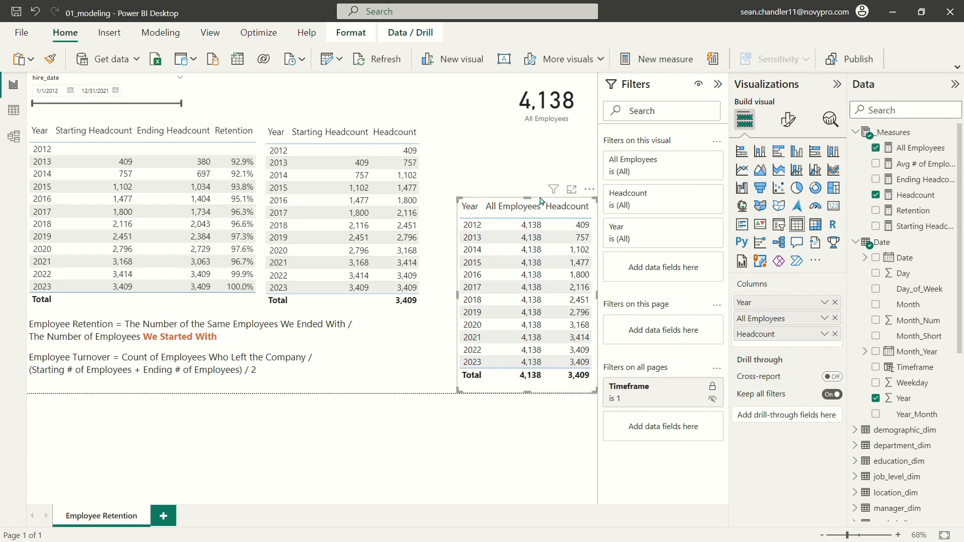
key(Delete)
click(446, 312)
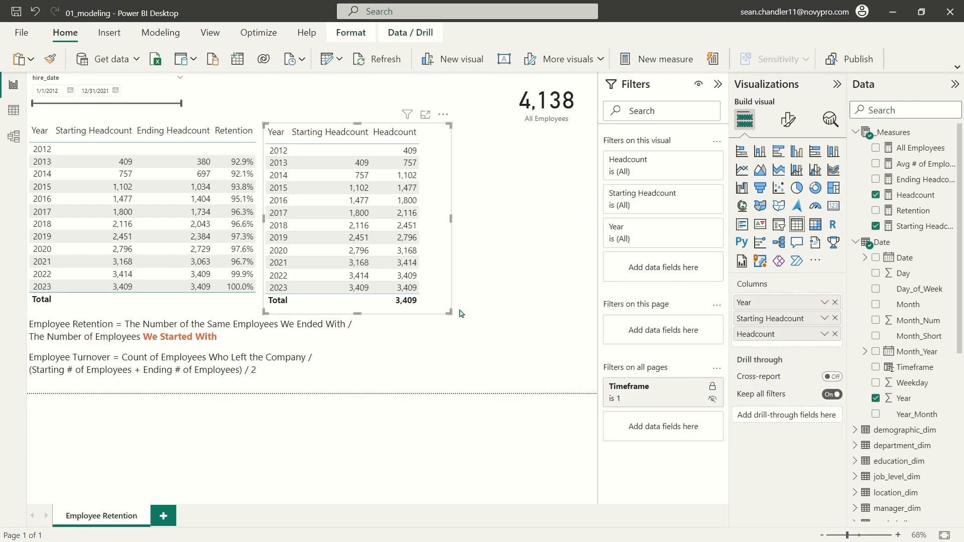
drag(446, 312, 557, 307)
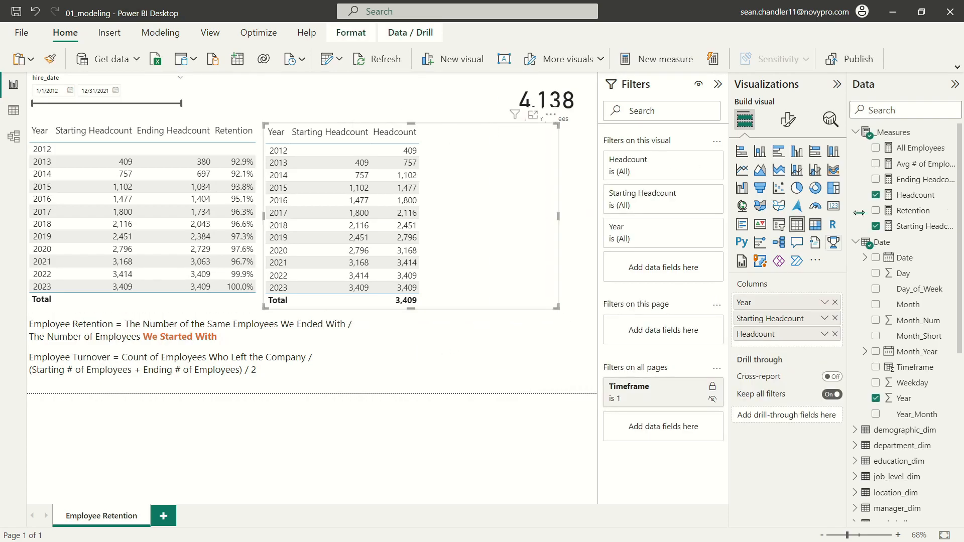
click(913, 166)
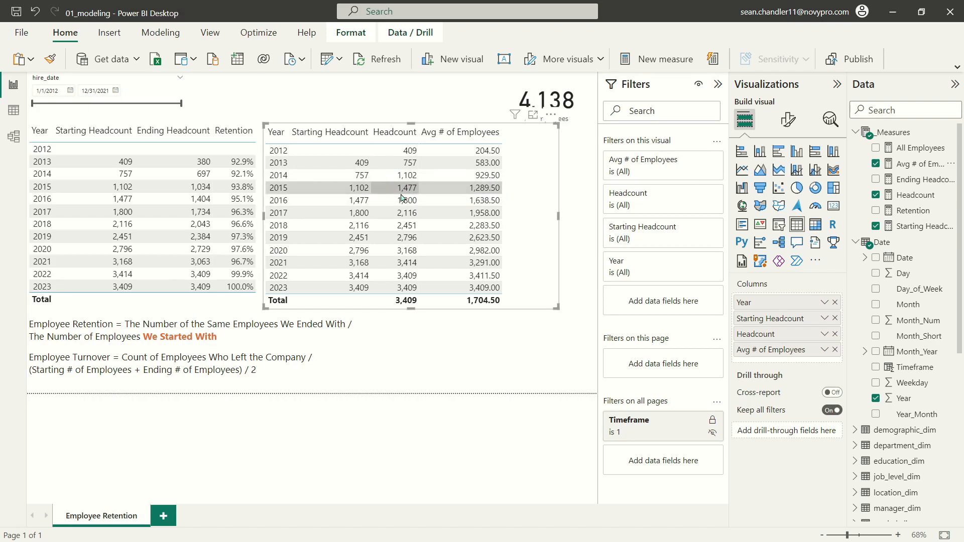
Add another new measure to the _Measures table
right_click(912, 234)
click(856, 133)
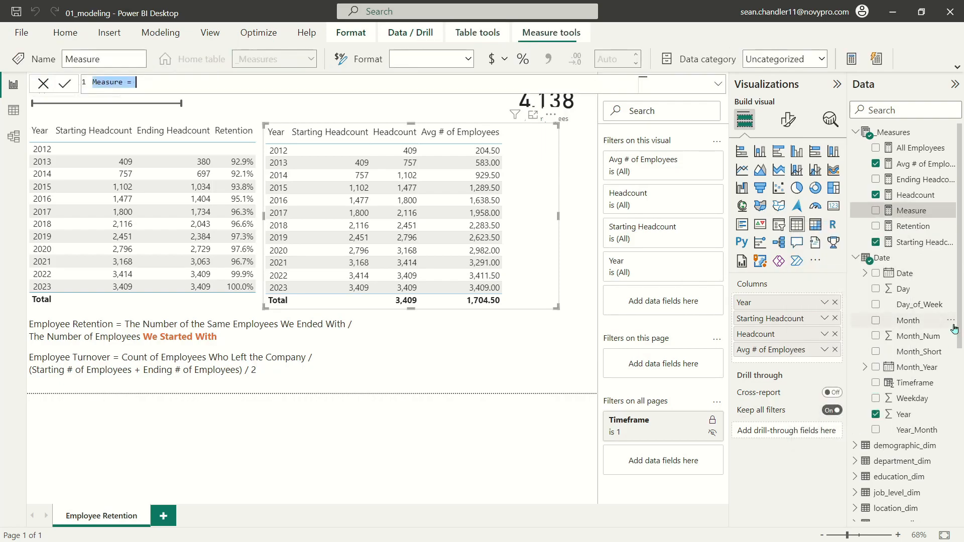
text(Turnover)
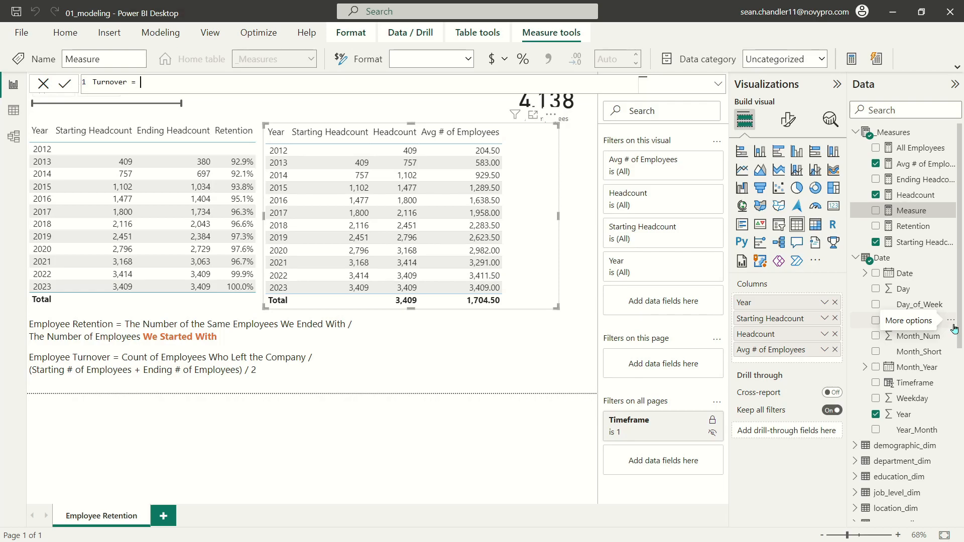
text(DIVIDE()
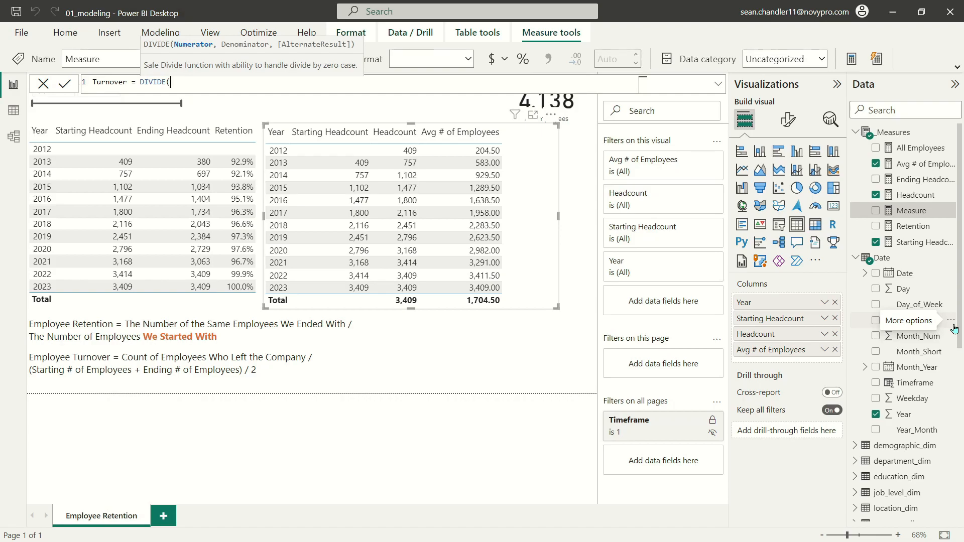
key(ctrl+a)
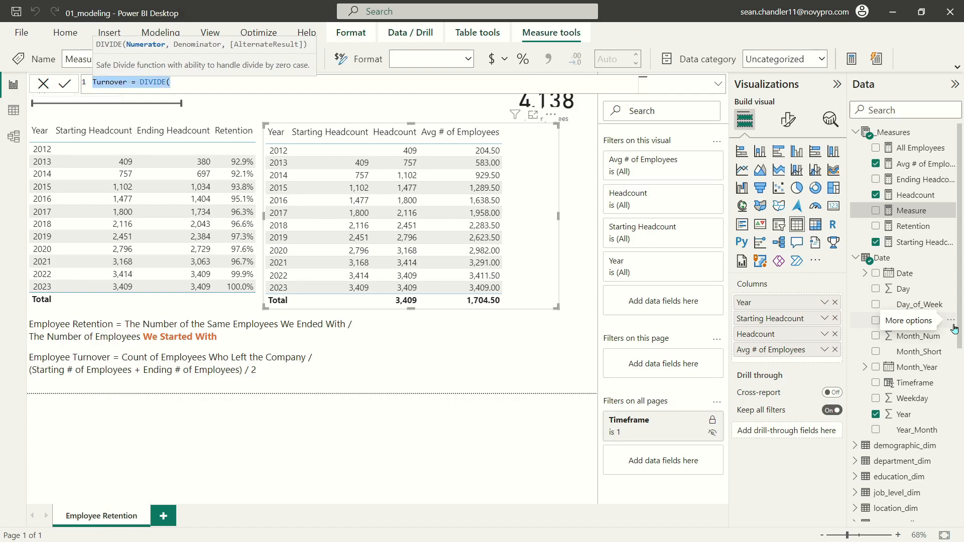
key(BackSpace)
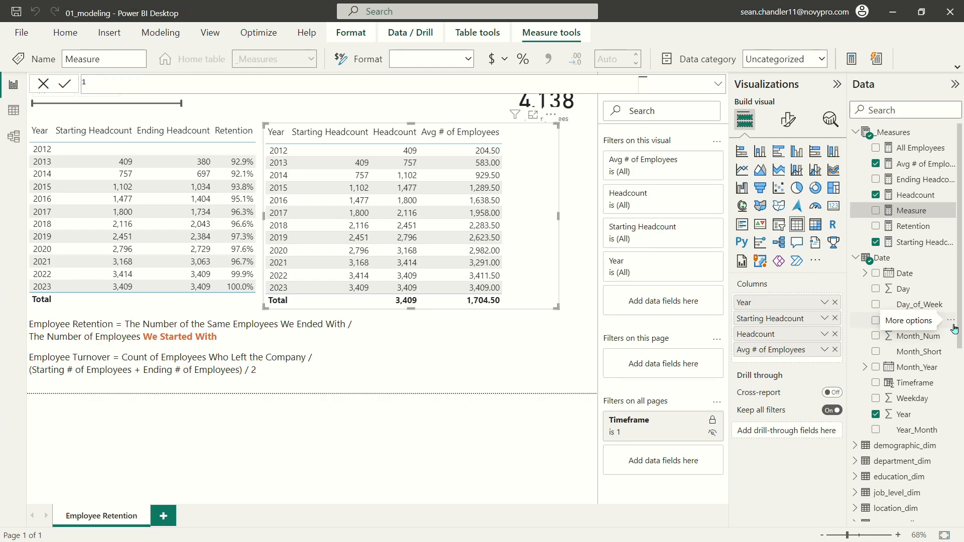
Name the new measure "Departing Employees" and start its formula with CALCULATE on the [All Employees] measure
text(Departing Employees =)
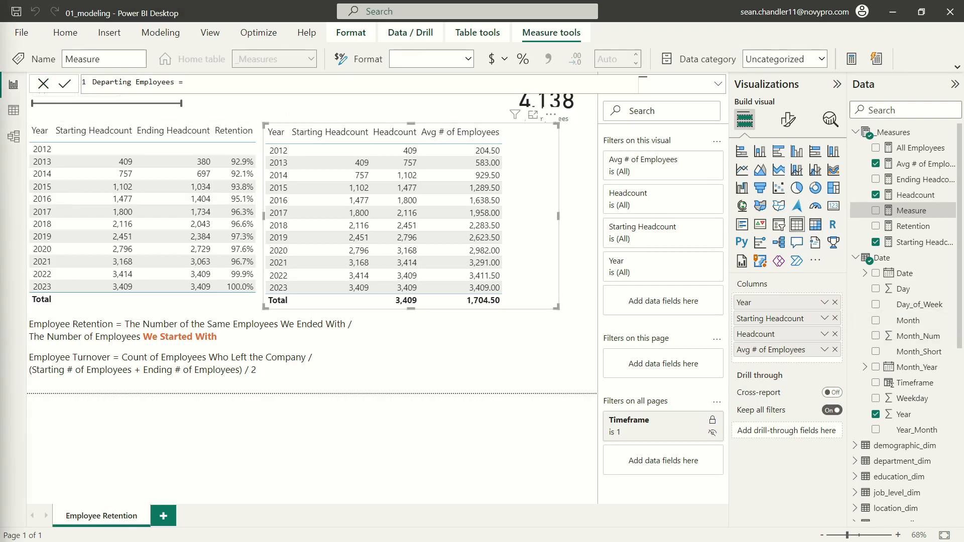
triple_click(207, 77)
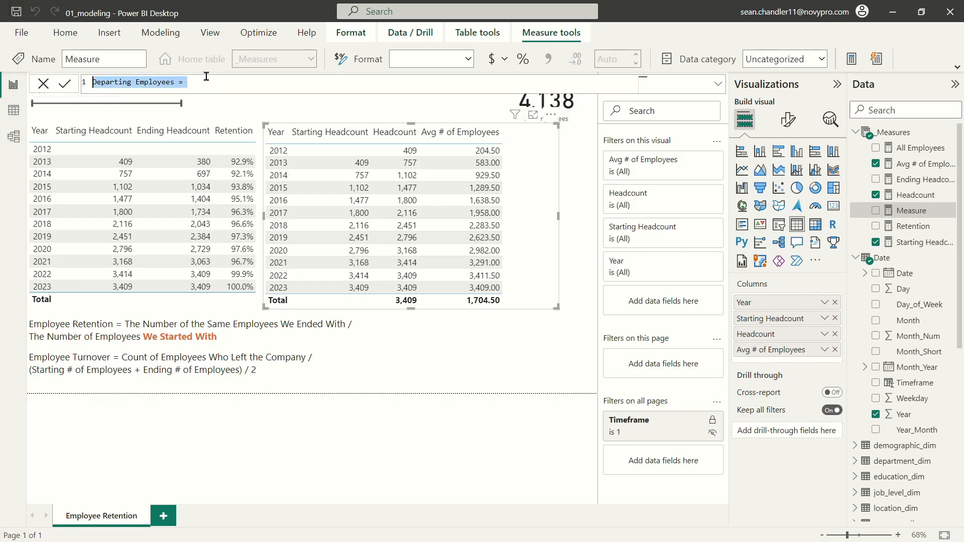
click(251, 79)
text(Calculate)
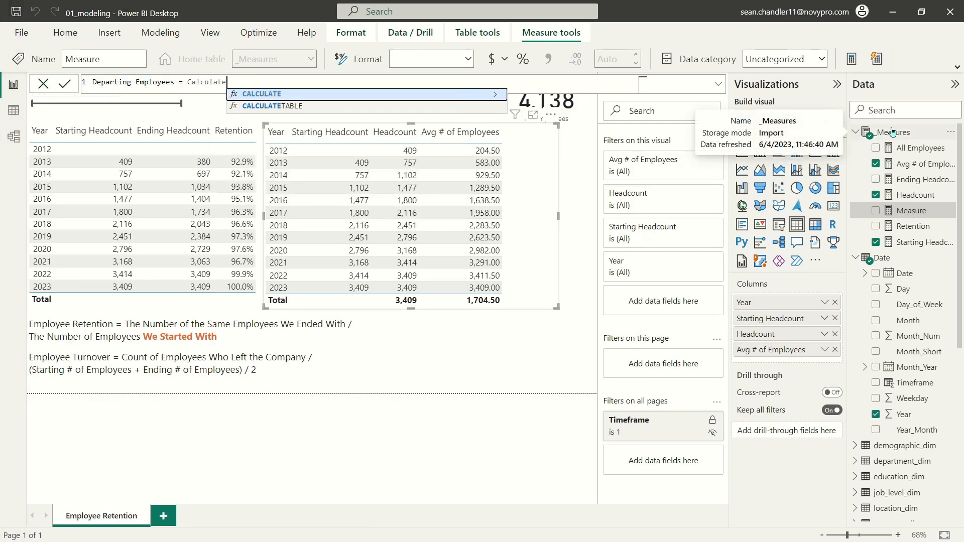
text((AL)
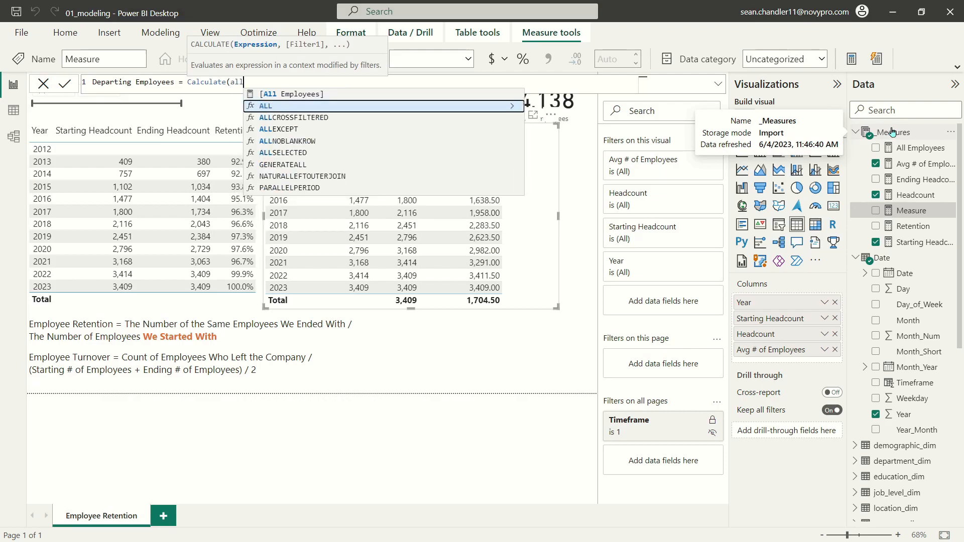
text(l)
key(Up)
key(Tab)
text(,)
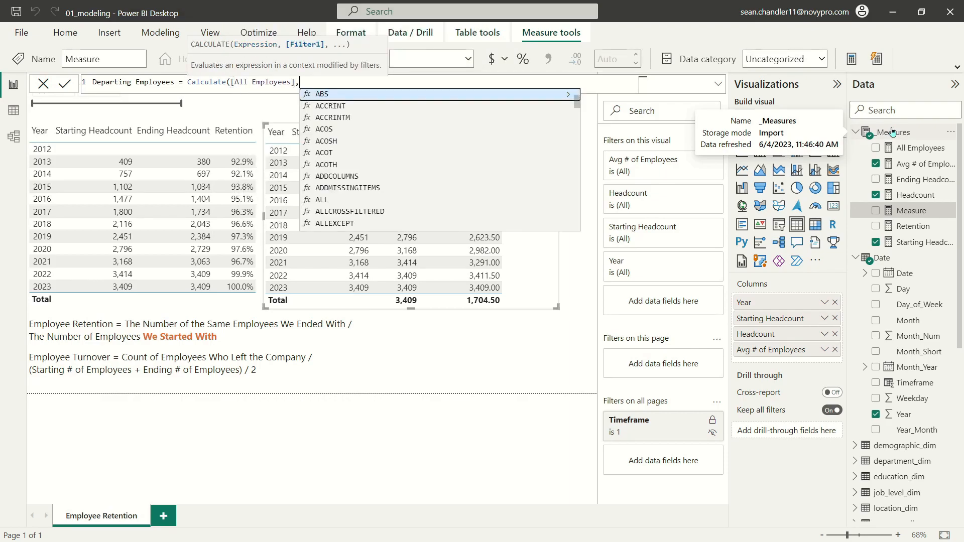
Add a FILTER on people_fact to the formula, requiring people_fact[term_date] >= FIRSTDATE('Date'[Date])
text(filter9)
key(BackSpace)
text(()
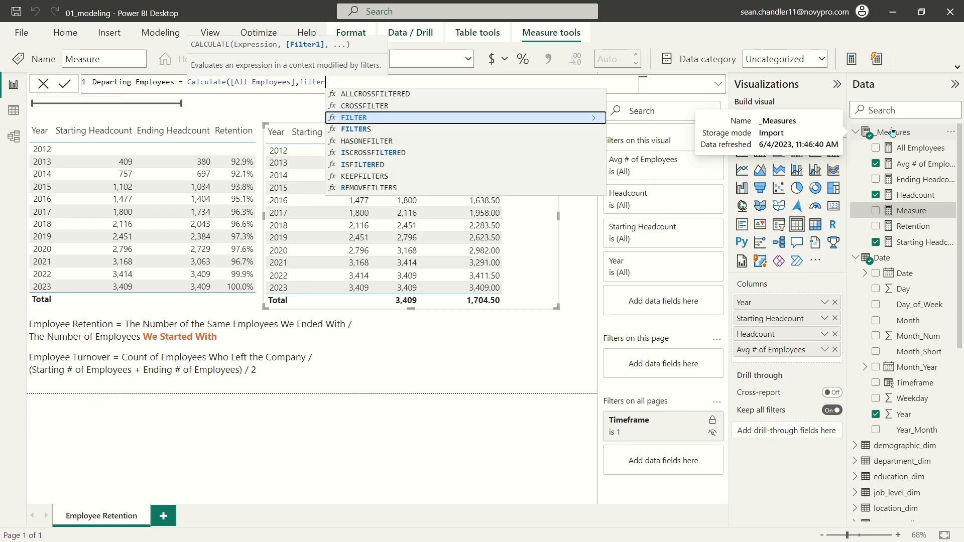
text(people_fact)
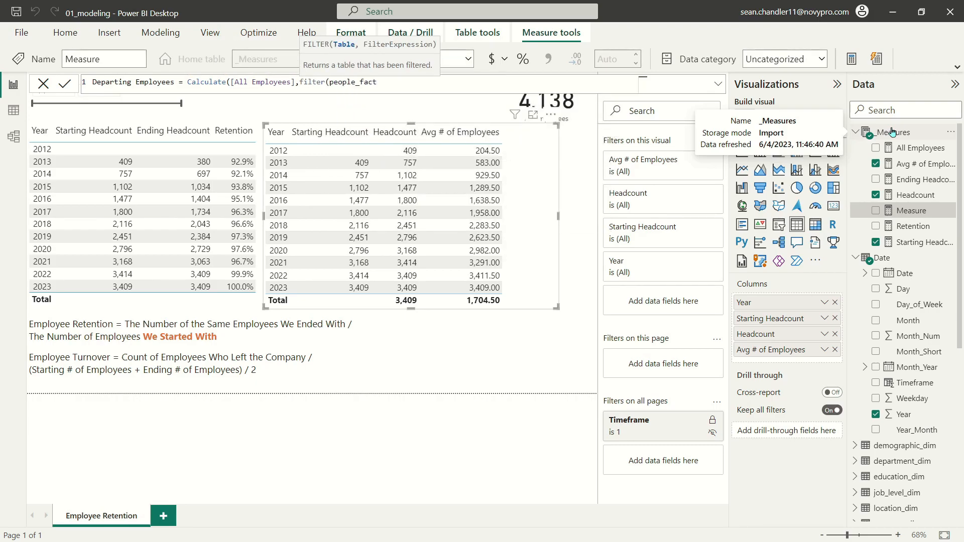
text(,term)
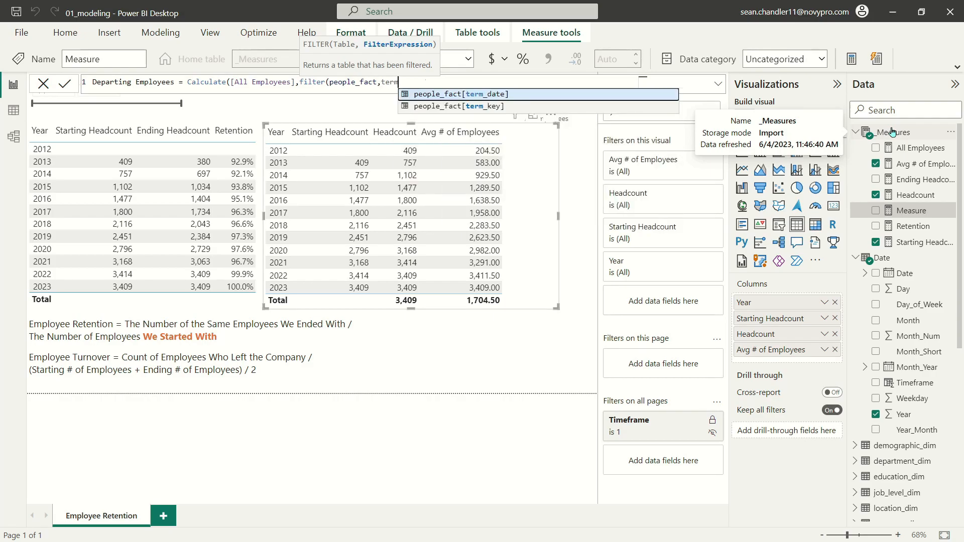
key(Tab)
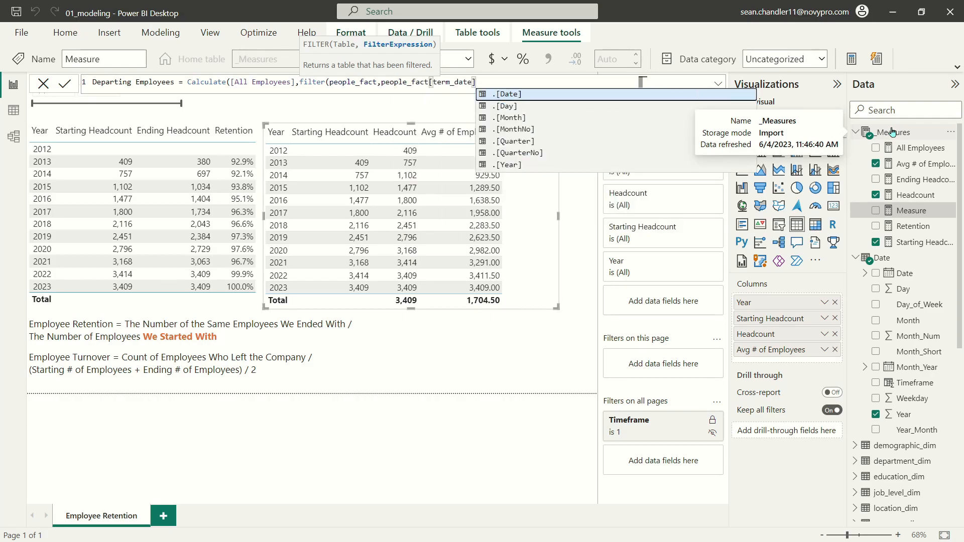
text(>=)
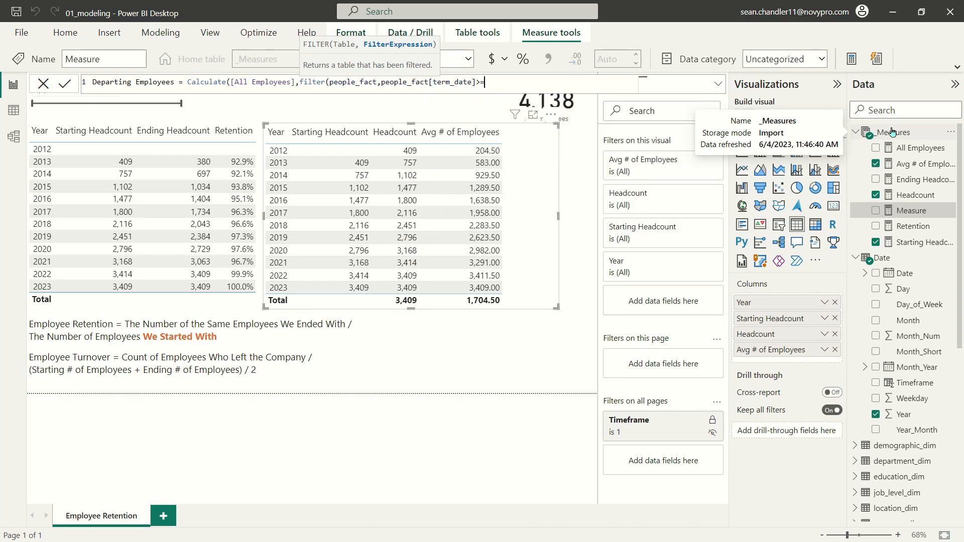
text(First)
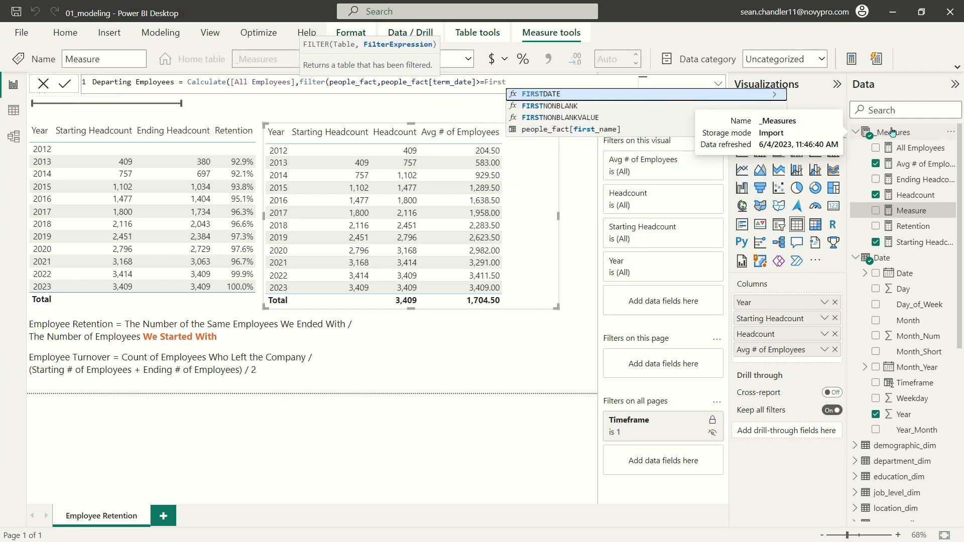
text(d)
key(Tab)
text(date)
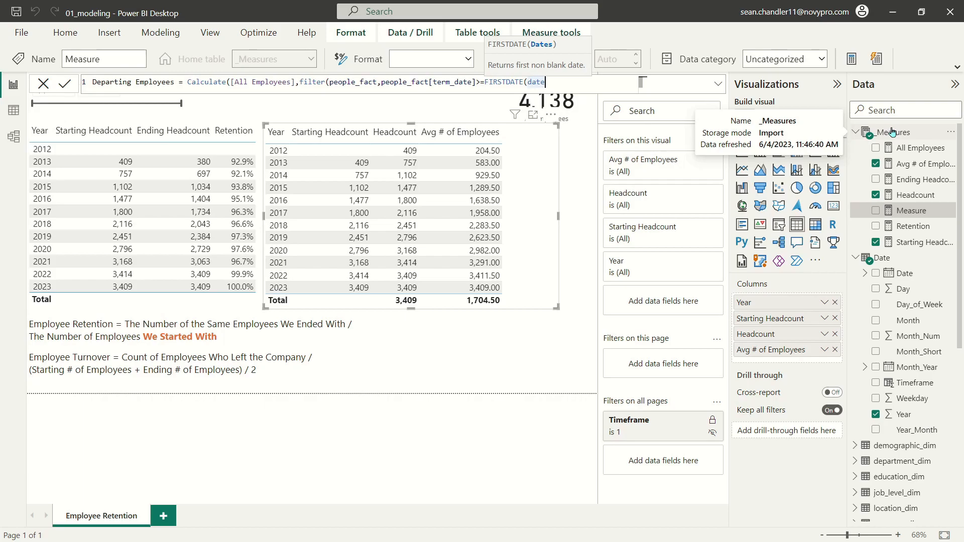
key(BackSpace)
text(e)
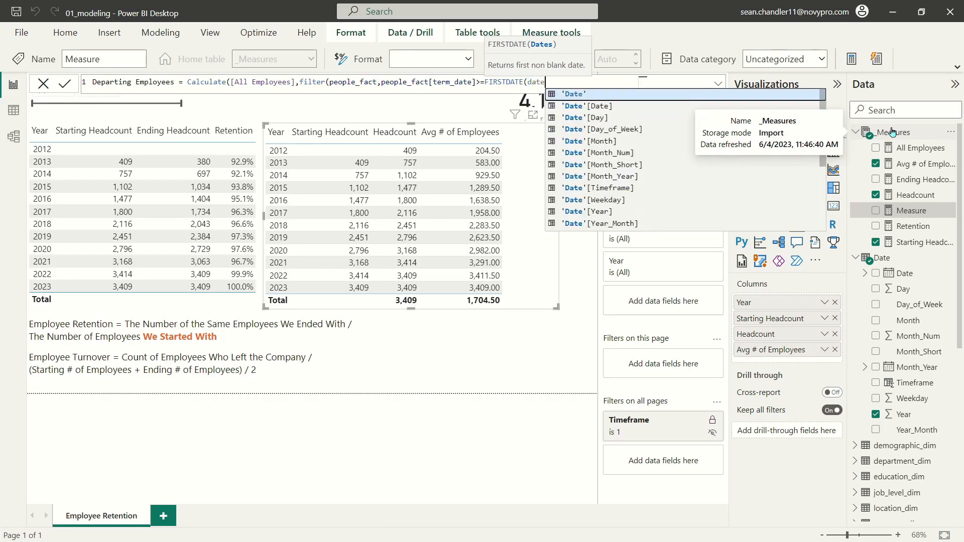
key(Down)
key(Tab)
text())
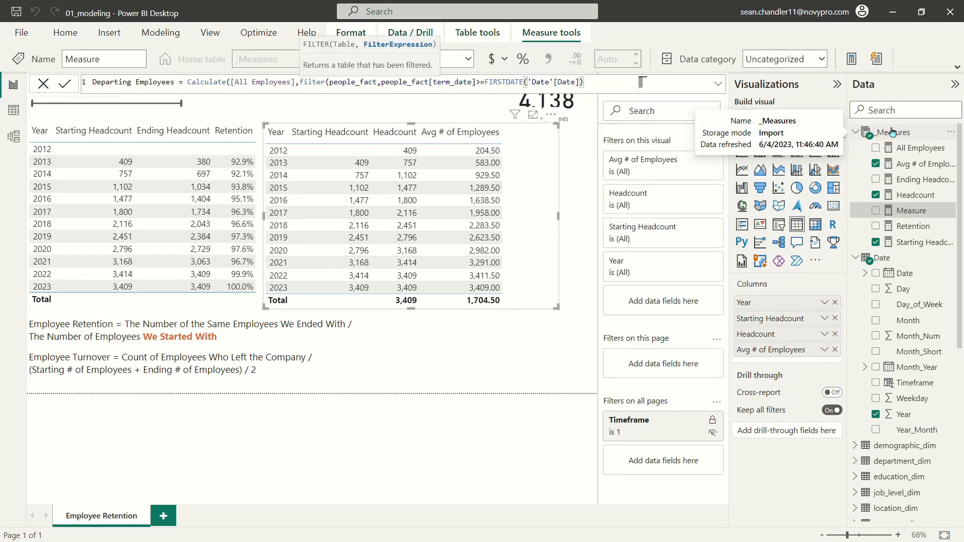
Extend the filter with && people_fact[term_date] <= LASTDATE('Date'[Date]), close the parentheses and commit the Departing Employees measure
text( && people_fact[term_date]<)
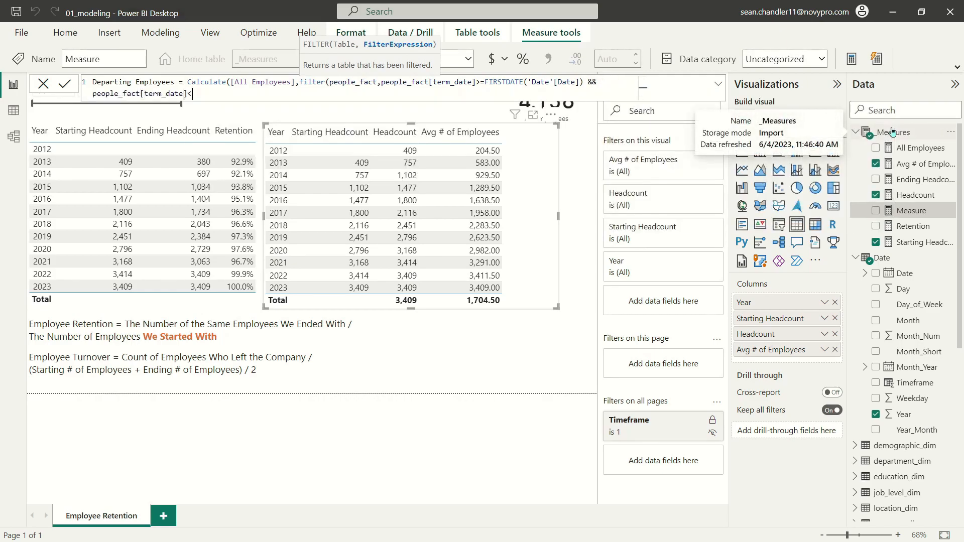
text(=L)
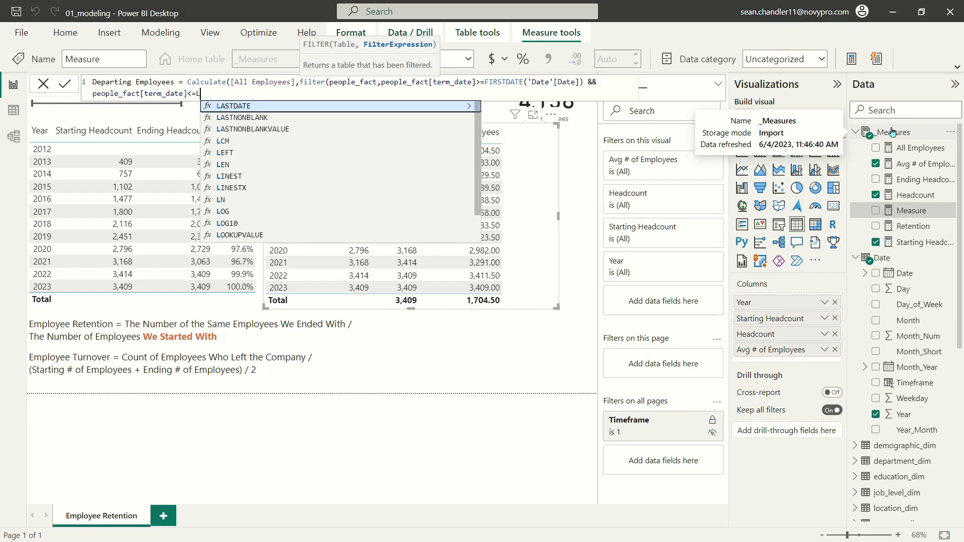
text(ASTDATE(t)
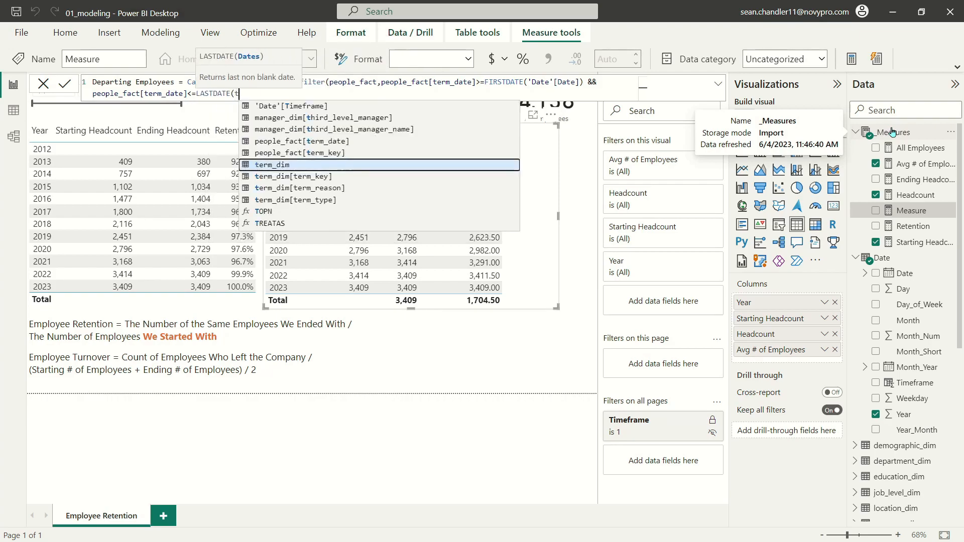
key(BackSpace)
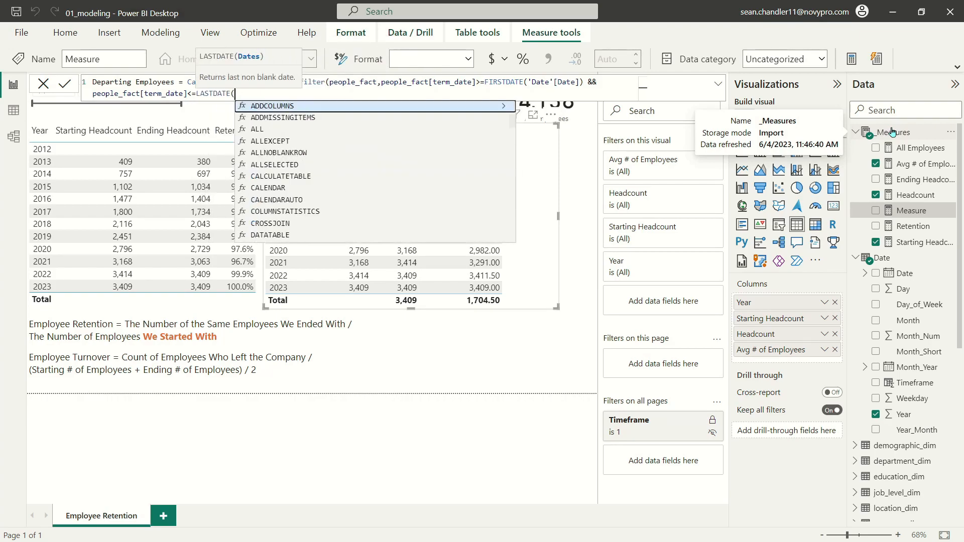
text(date)
key(Down)
key(Tab)
text()))
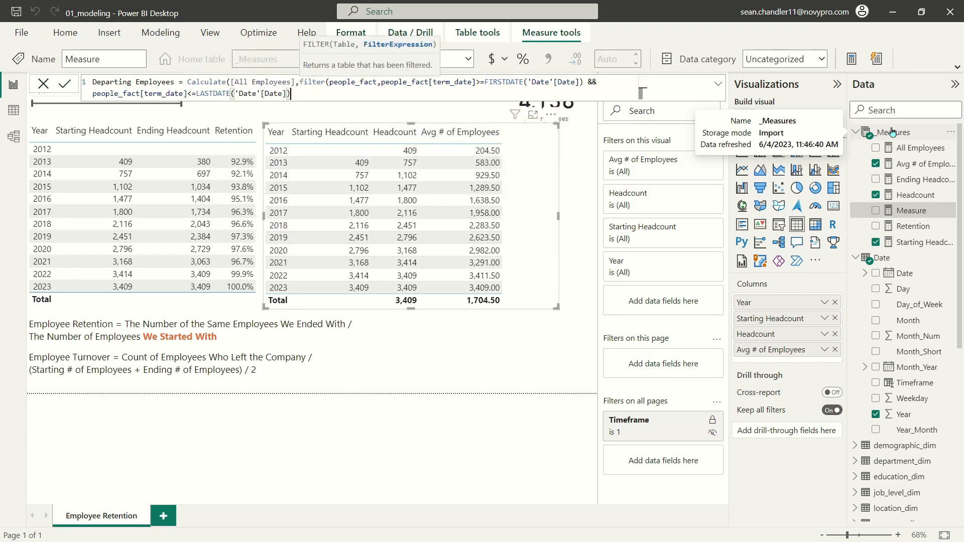
text())
key(Return)
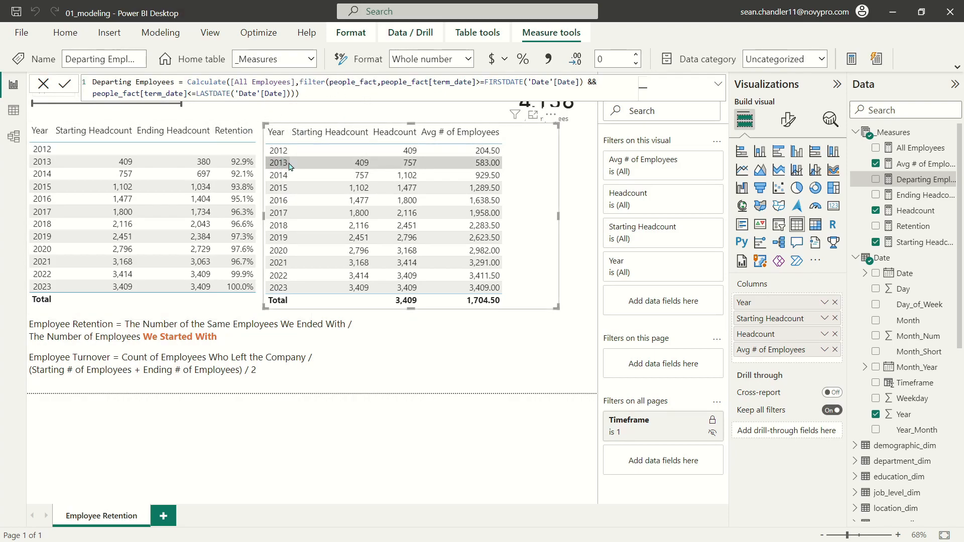
Add the Departing Employees measure to the average headcount table and widen the table to show the whole column
click(403, 82)
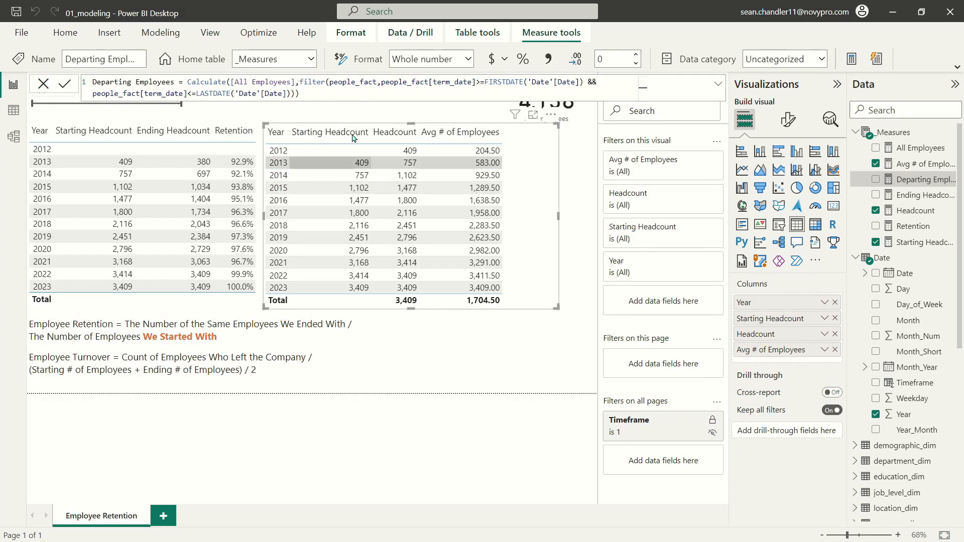
drag(913, 176, 538, 204)
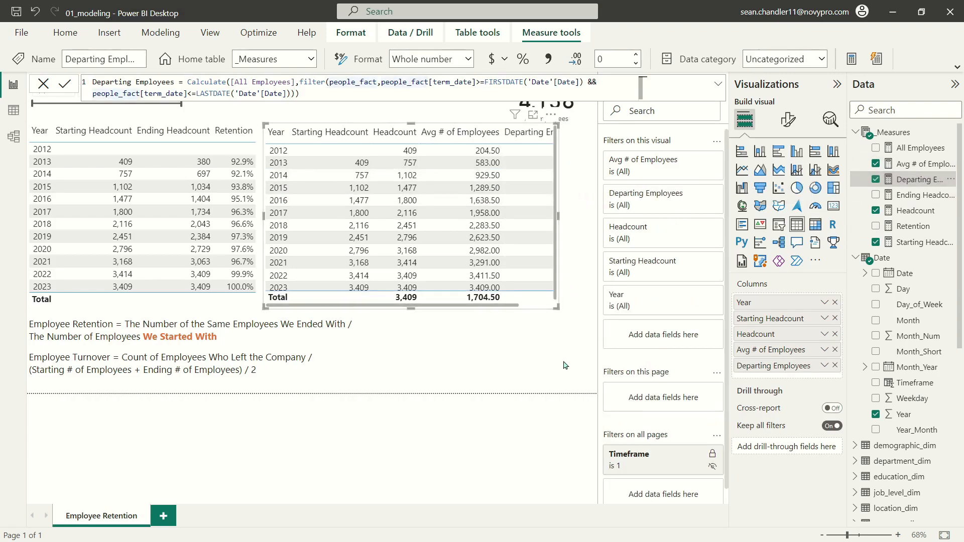
drag(557, 307, 595, 314)
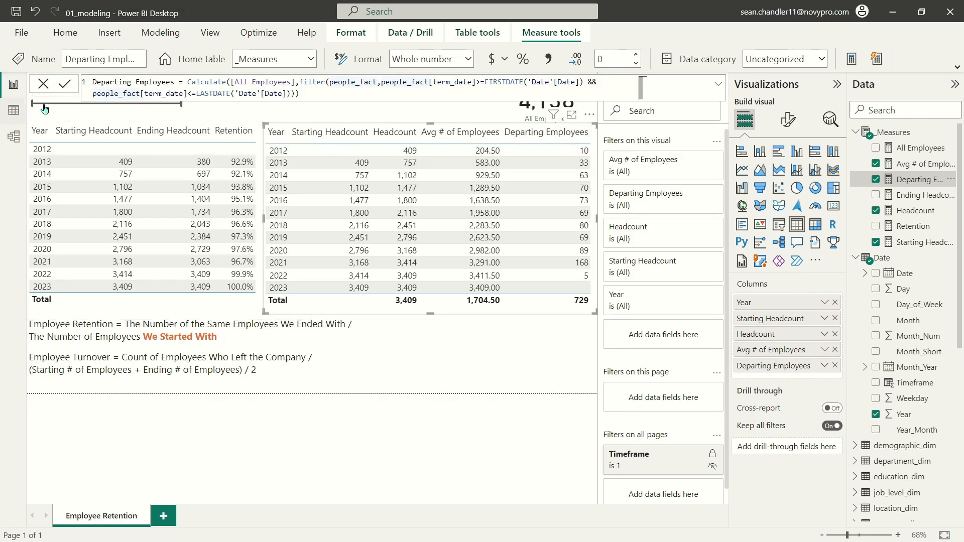
Show the data rows of the people_fact table in Table view
click(14, 110)
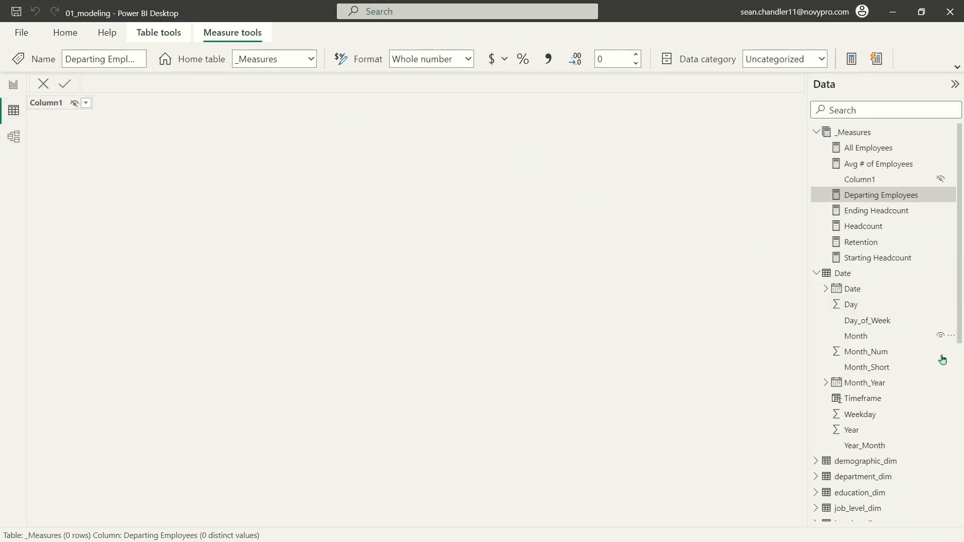
scroll(871, 458, down, 6)
click(853, 249)
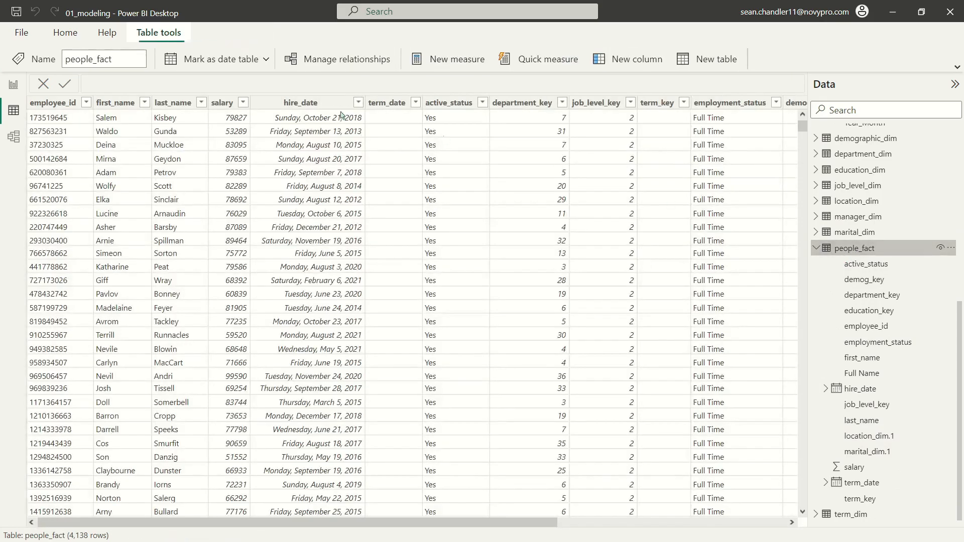
Filter the term_date column to only the 2012 dates, from 11/4/2012 through 12/29/2012, to check the departures
click(416, 103)
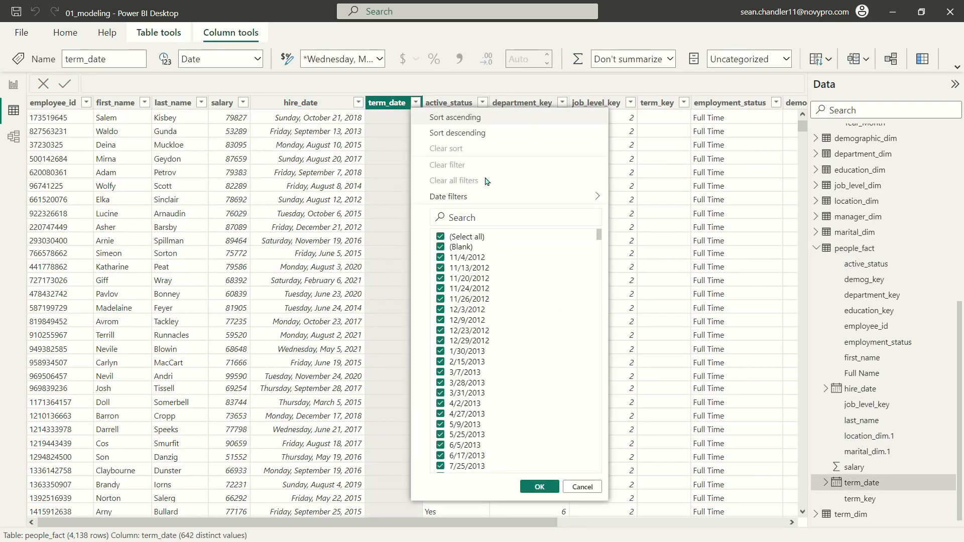
click(441, 237)
click(441, 258)
click(441, 268)
click(441, 280)
click(440, 288)
click(441, 299)
click(441, 310)
click(441, 331)
click(441, 320)
click(440, 341)
click(535, 487)
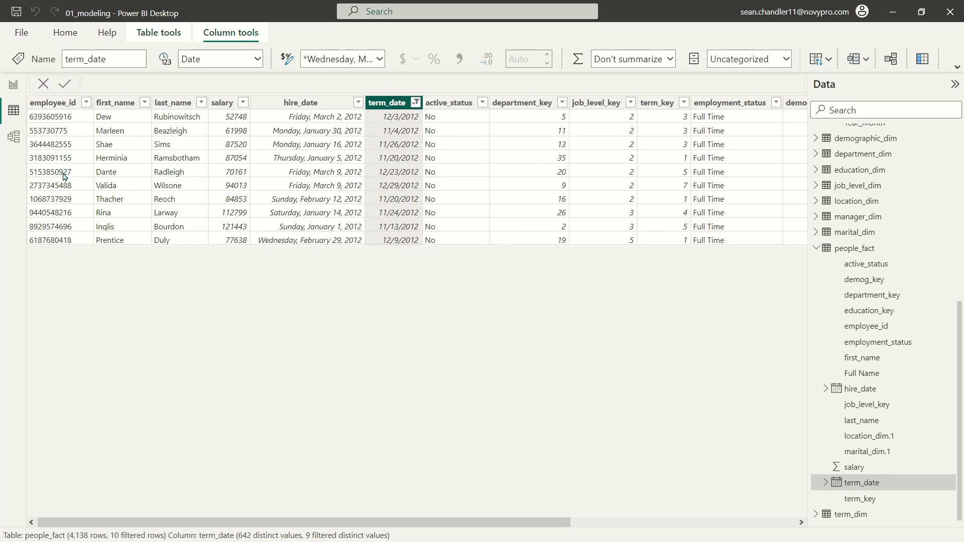
Return to the report and narrow the Starting Headcount, Avg # of Employees and Departing Employees columns so their headers wrap
click(13, 84)
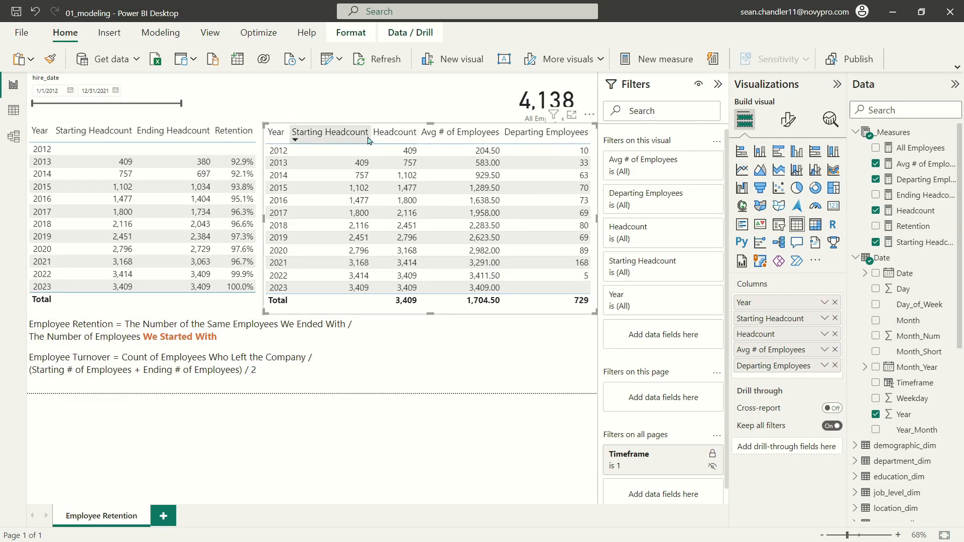
drag(371, 137, 340, 139)
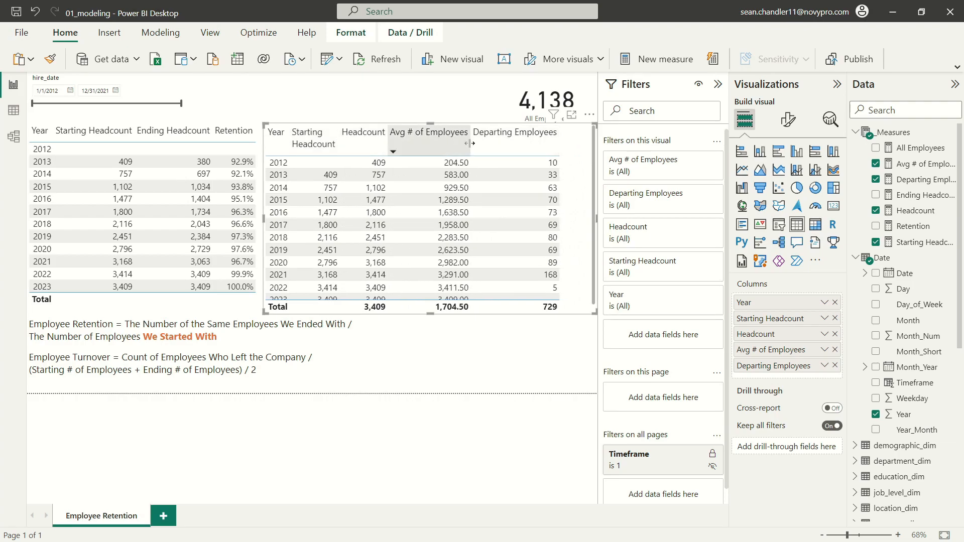
drag(469, 143, 434, 143)
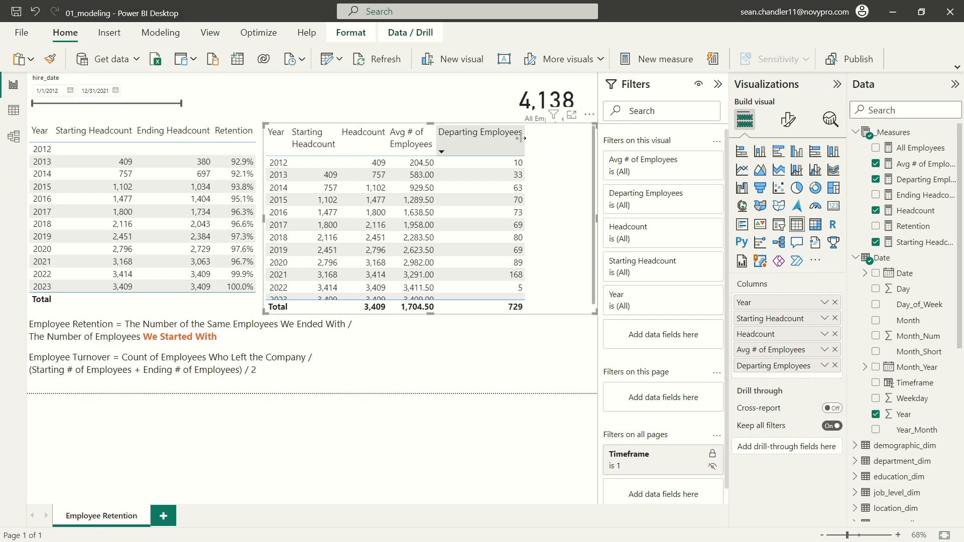
drag(525, 144, 484, 141)
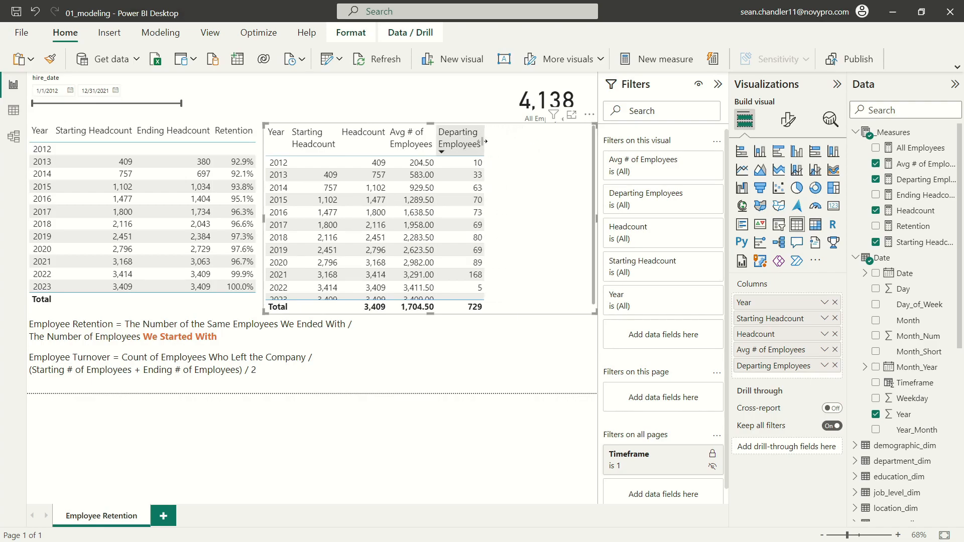
Create a new measure in _Measures: Turnover % = DIVIDE([Departing Employees],[Avg # of Employees])
right_click(906, 244)
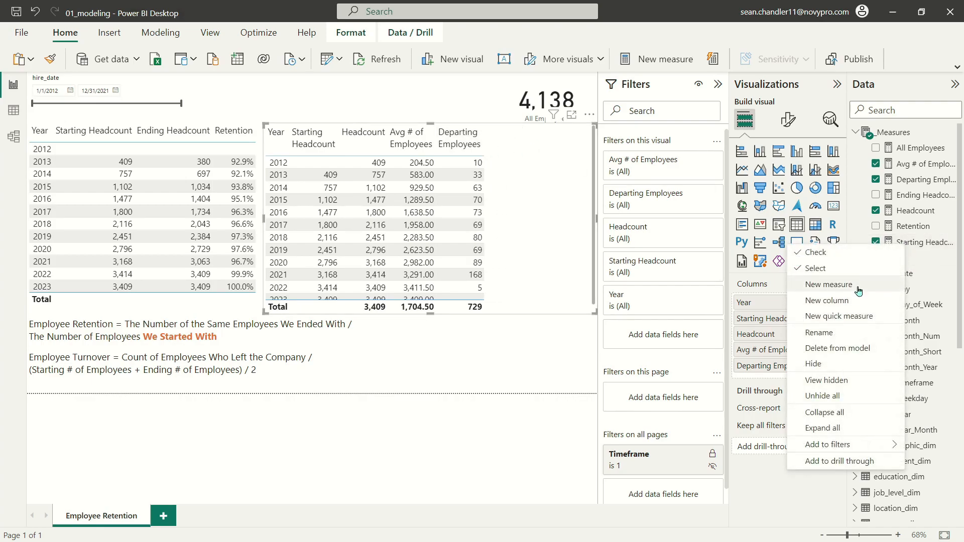
click(857, 286)
text(Turnover $)
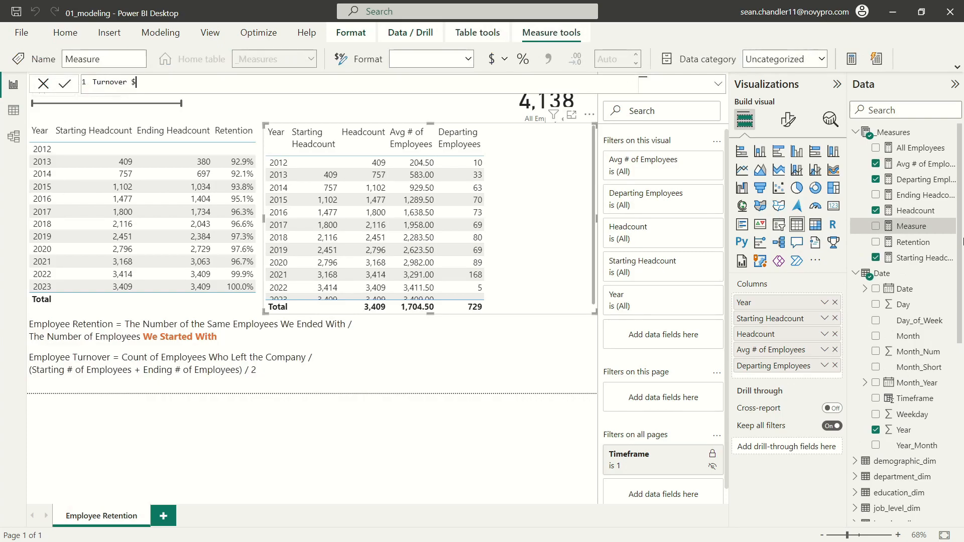
key(BackSpace)
text(% = [Departing Employees])
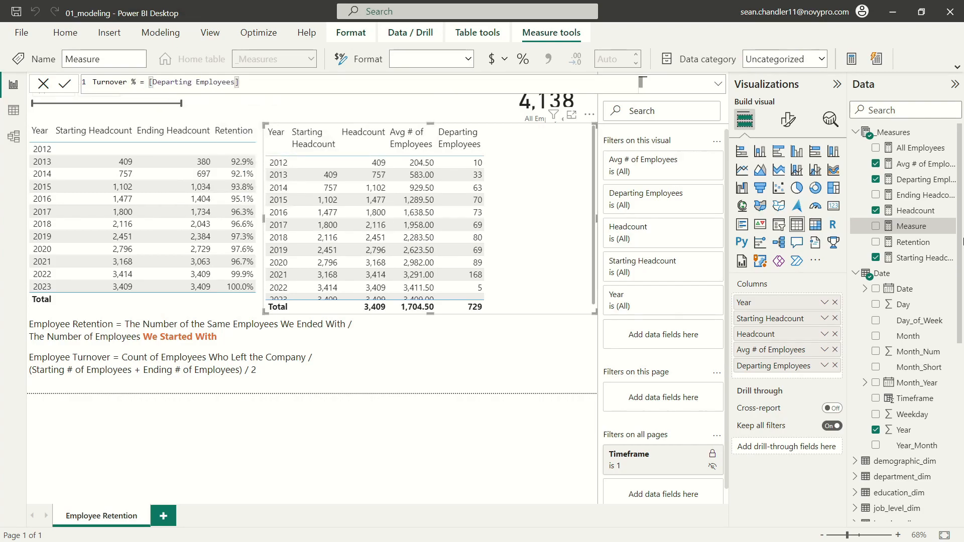
click(149, 85)
text(DIVIDE([Departing Employees],[Avg # of Employees]))
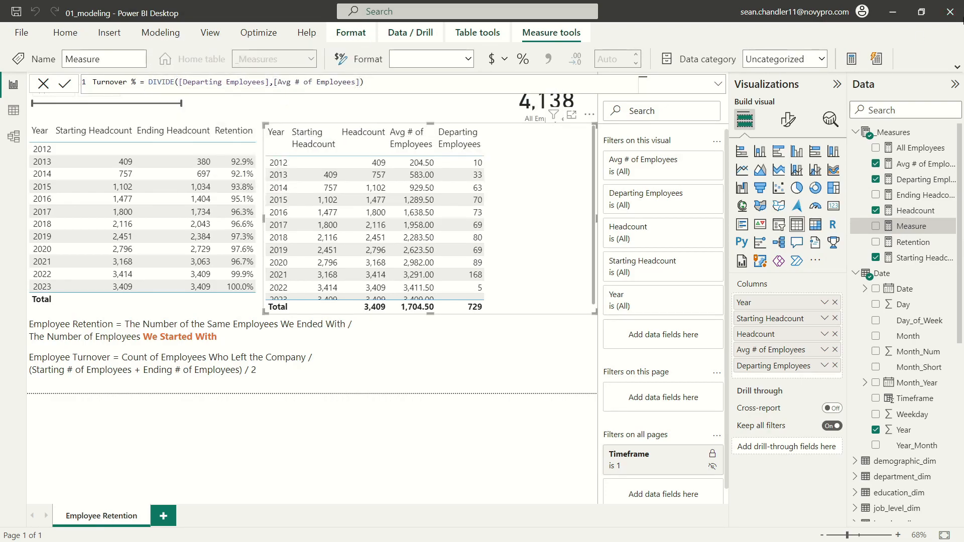
key(Return)
Add the Turnover % measure to the departing employees table and format it as a percentage with one decimal place
drag(914, 257, 547, 216)
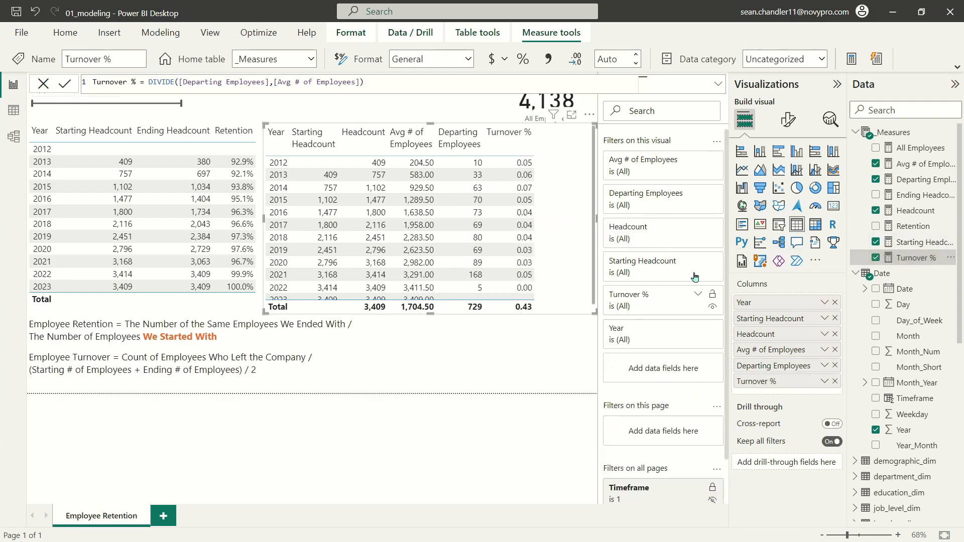
click(912, 226)
click(917, 258)
click(523, 59)
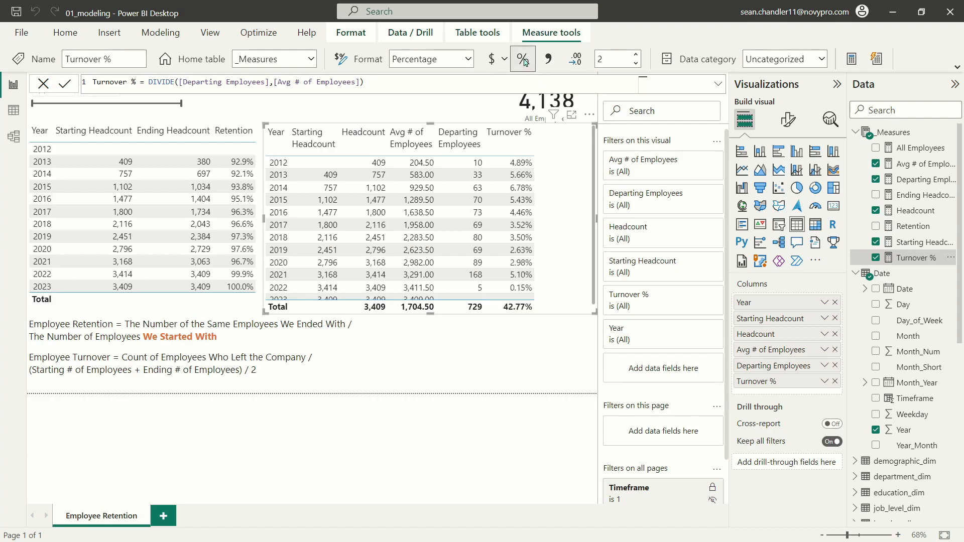
click(635, 63)
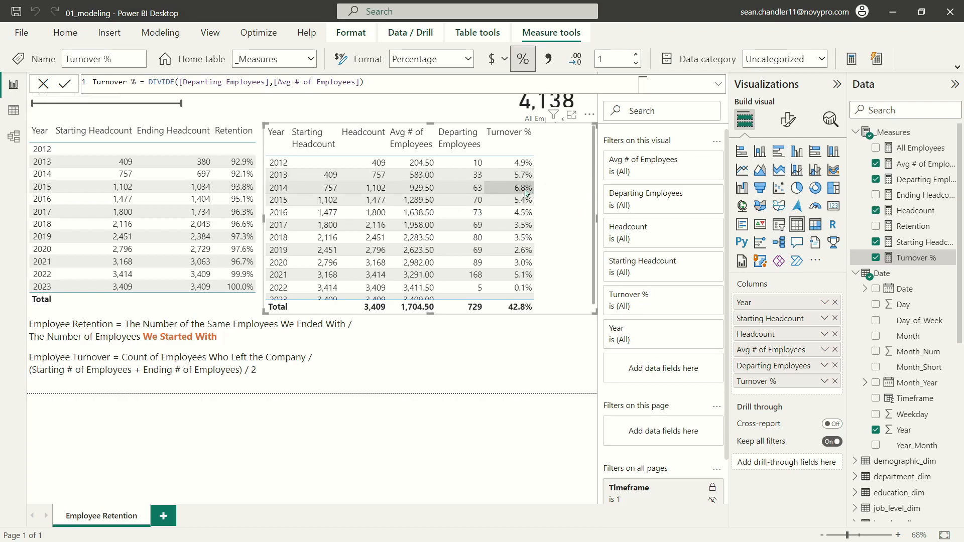
Review the yearly turnover rows and narrow the table from its left edge to widen the gap beside the retention table
scroll(521, 269, down, 1)
scroll(523, 274, up, 1)
scroll(551, 179, down, 1)
scroll(548, 171, up, 1)
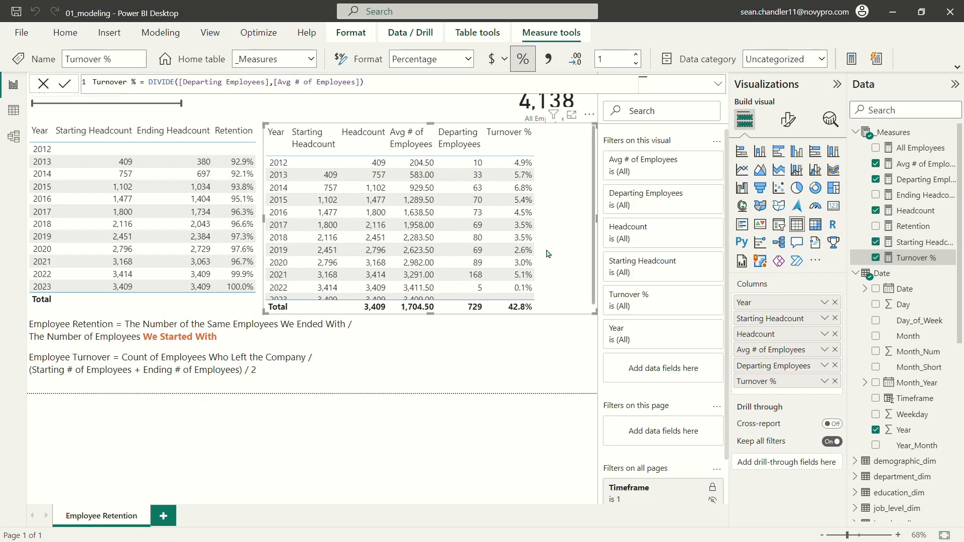
scroll(567, 245, down, 1)
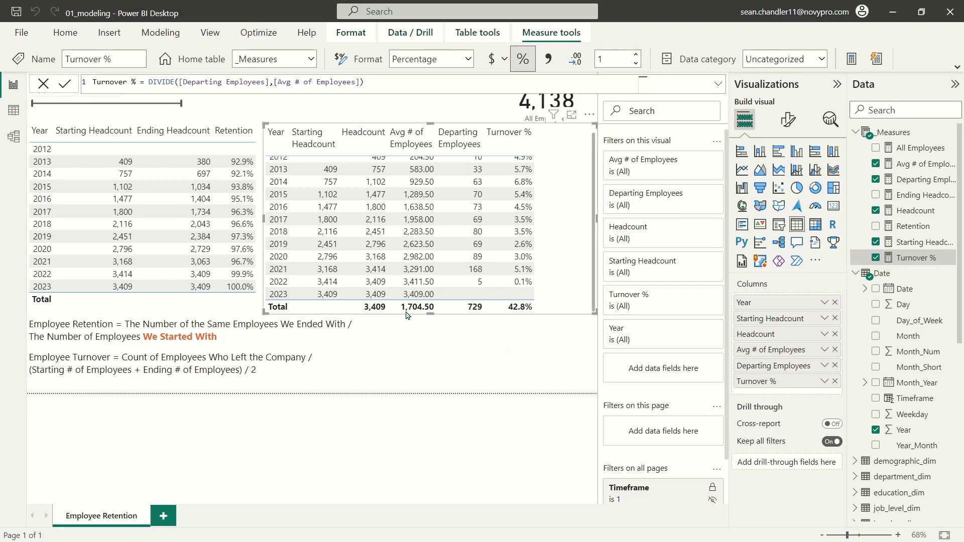
scroll(548, 197, up, 1)
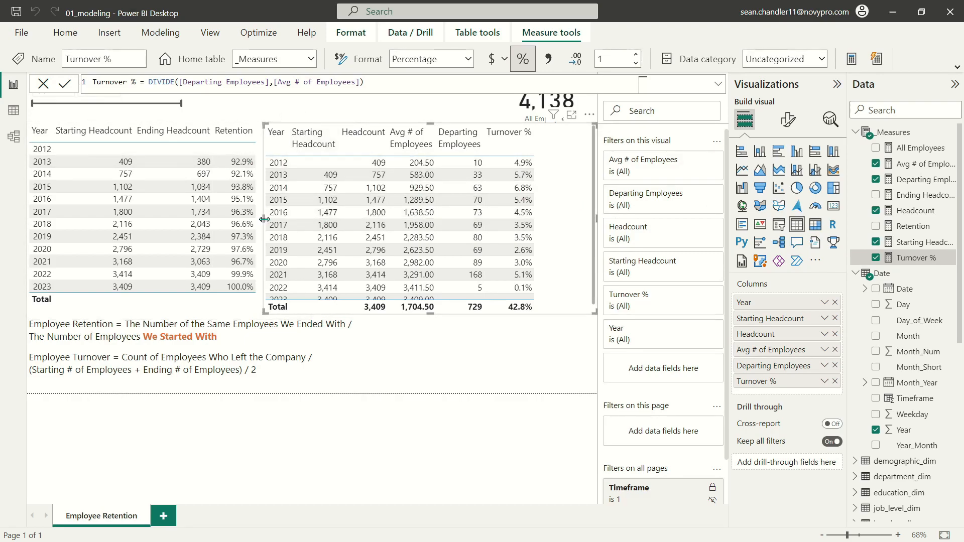
drag(264, 219, 294, 221)
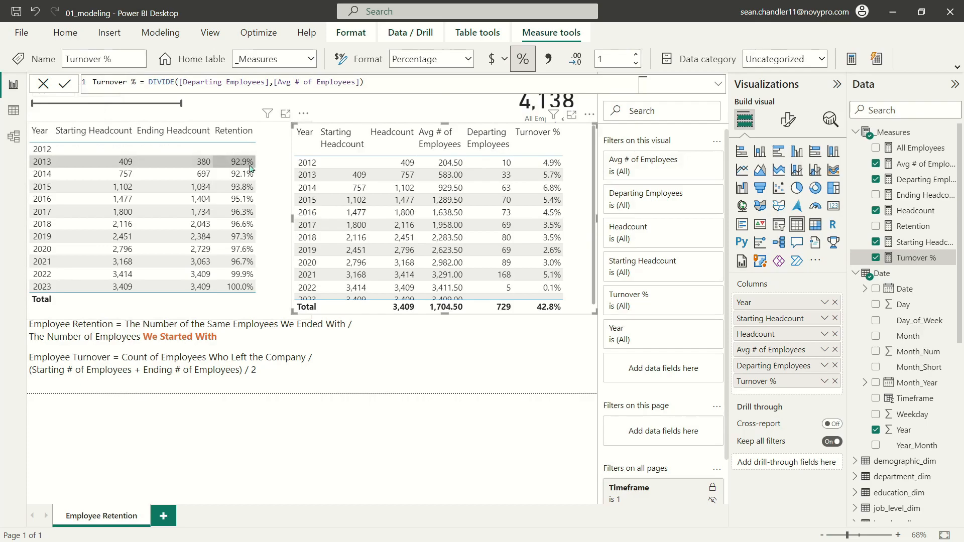